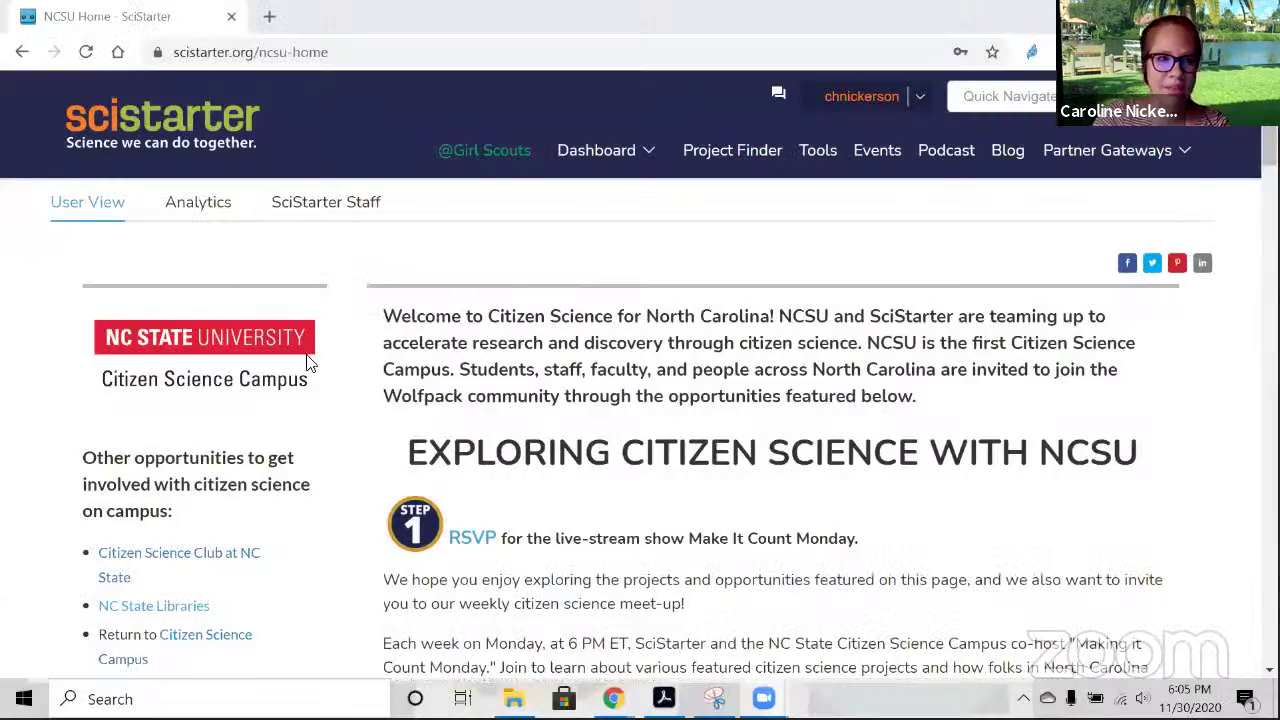
- Review the NCSU page's welcome text, Make It Count Monday schedule and Introduction to Citizen Science tutorial section
left_click(204, 58)
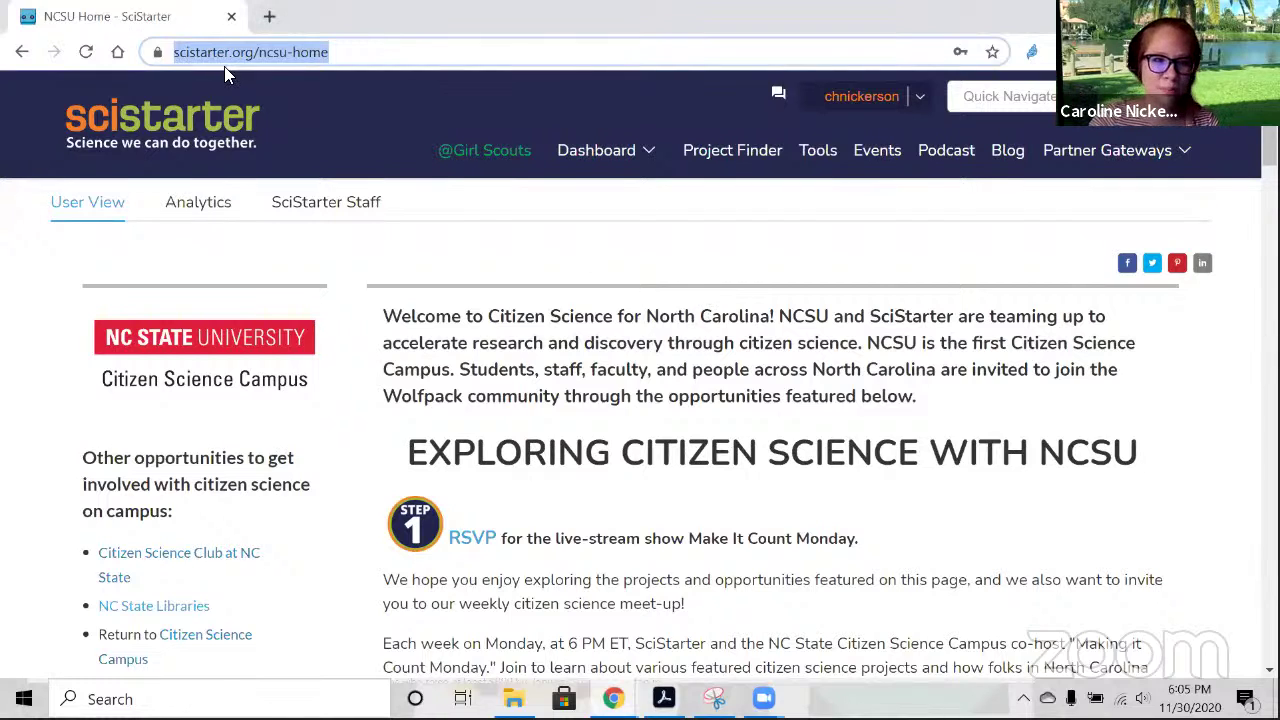
scroll(402, 444, "down", 1)
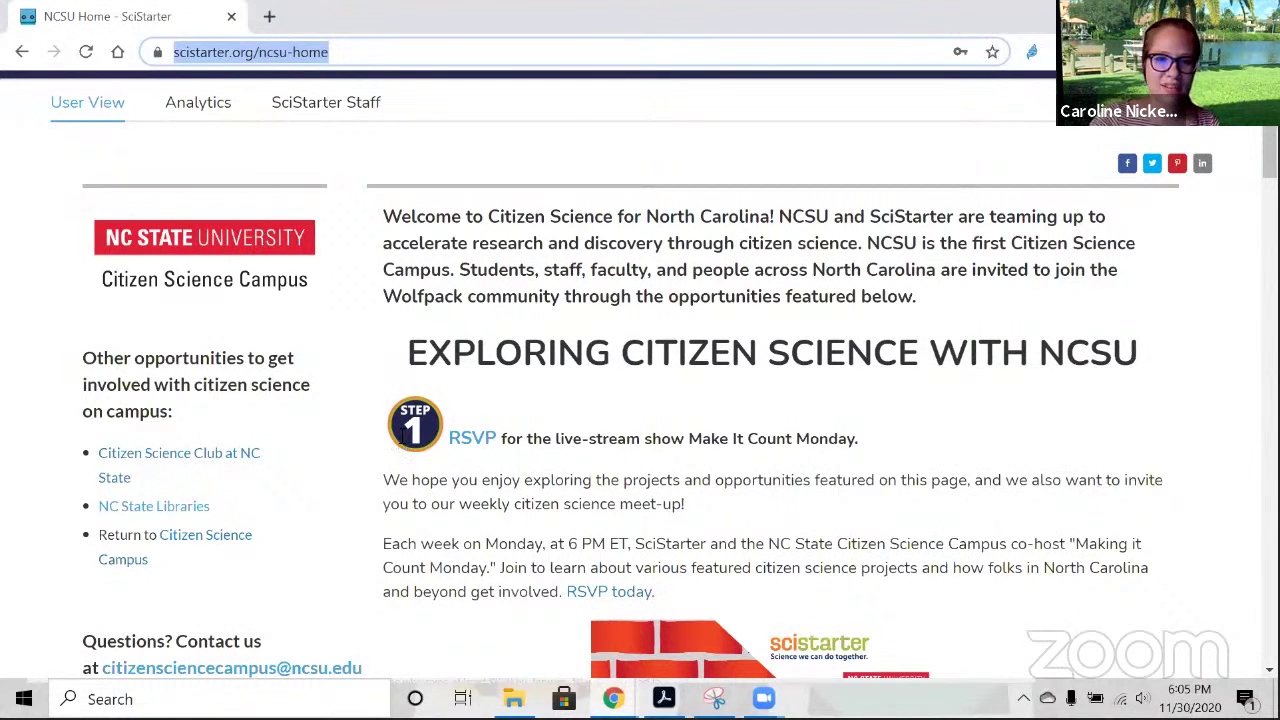
scroll(626, 440, "down", 1)
scroll(626, 440, "down", 6)
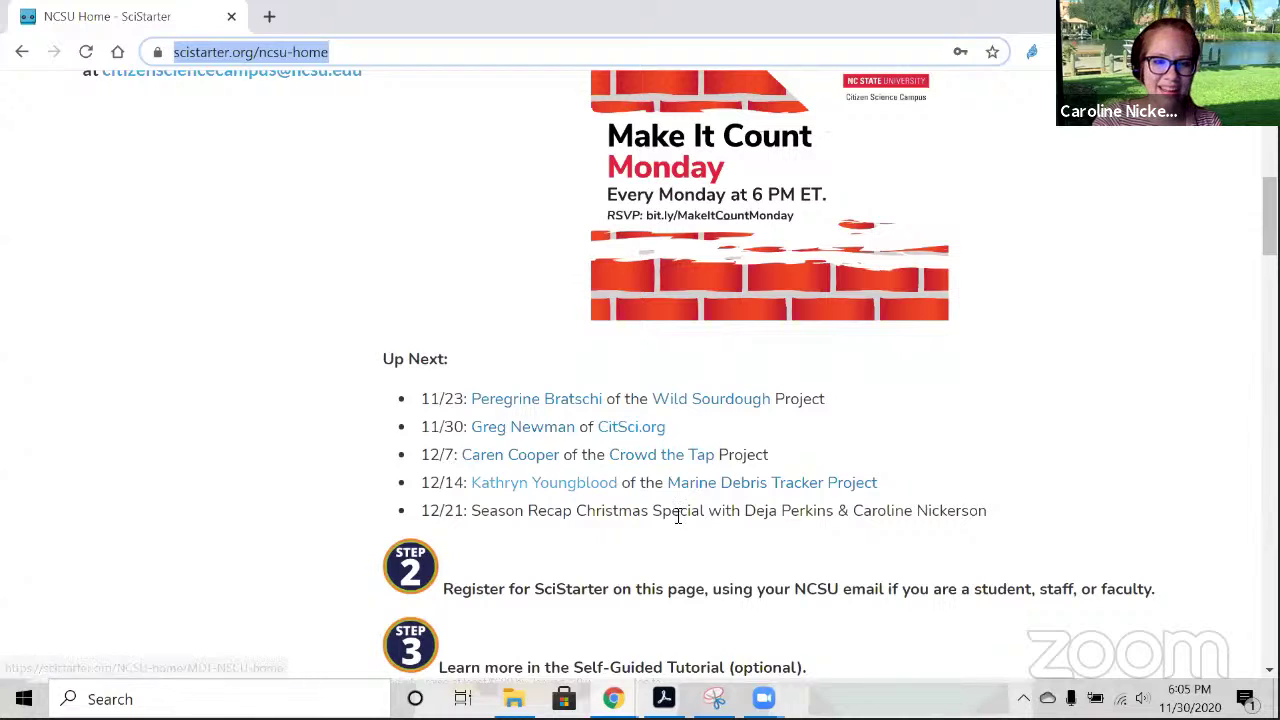
scroll(531, 420, "down", 2)
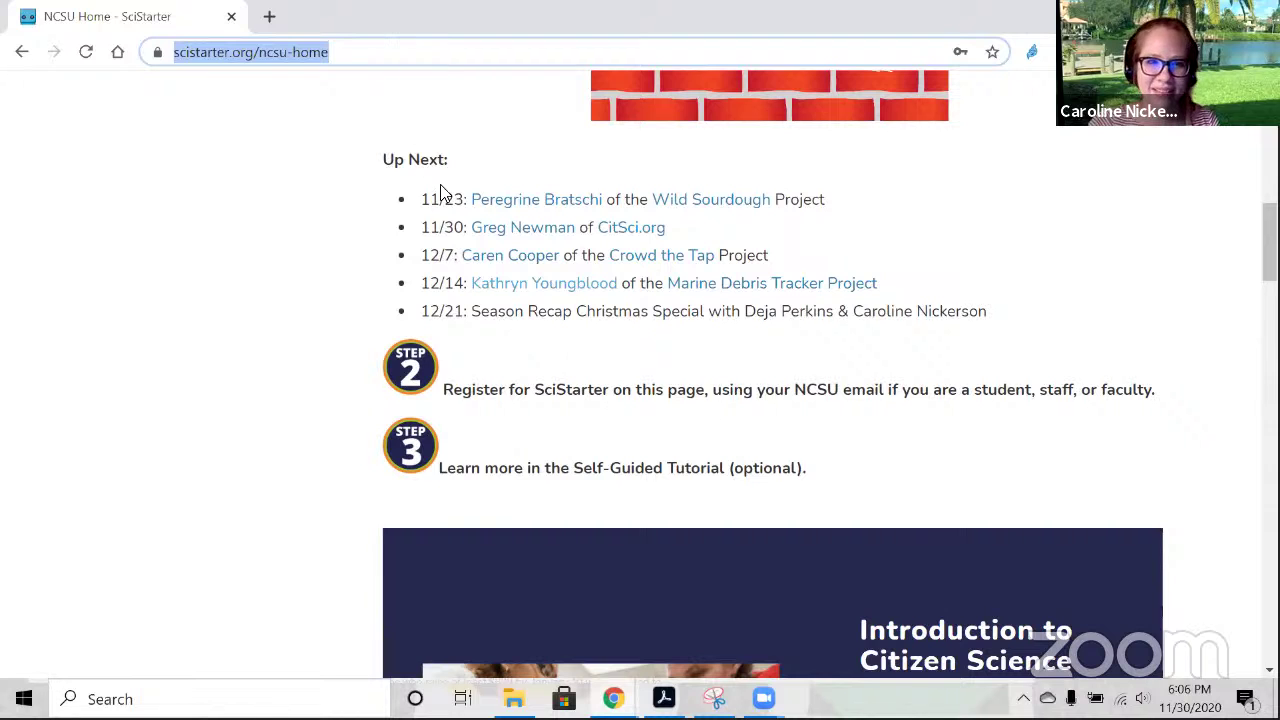
scroll(714, 351, "down", 3)
scroll(557, 289, "down", 5)
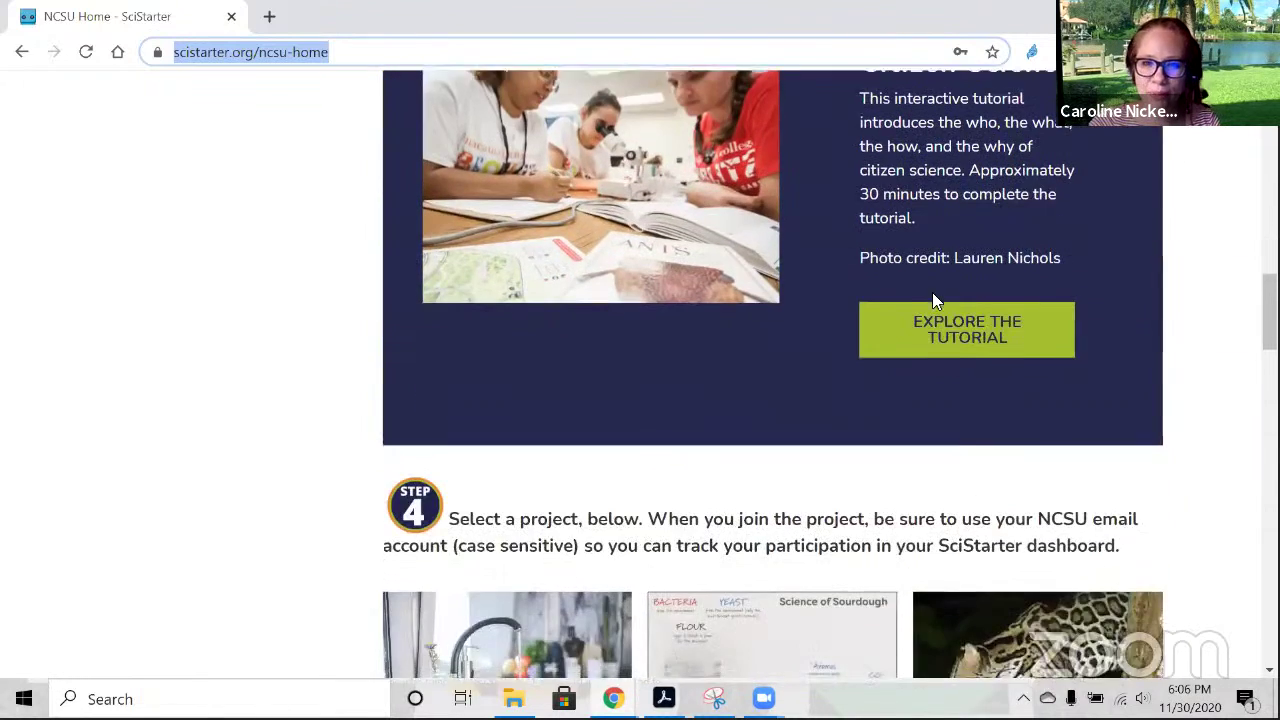
scroll(931, 297, "up", 2)
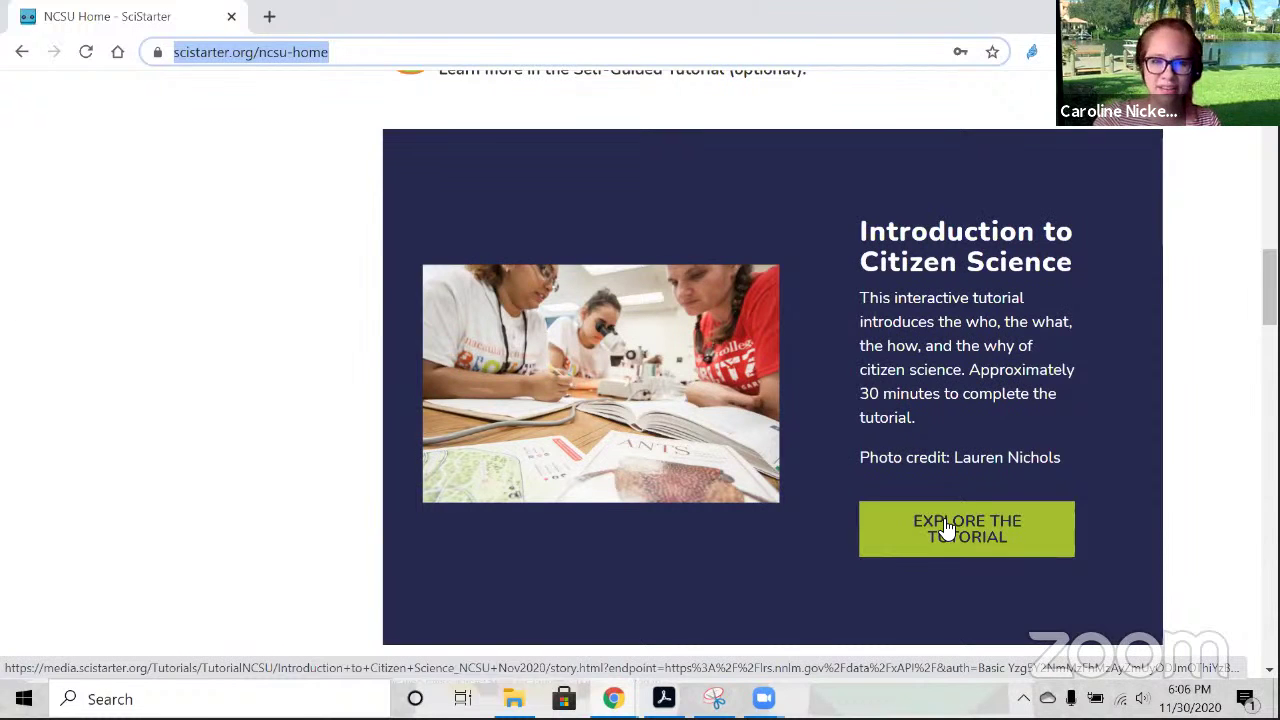
- Look over the featured project cards, project lists and Make It Count Monday recordings section on the NCSU page
scroll(651, 357, "down", 3)
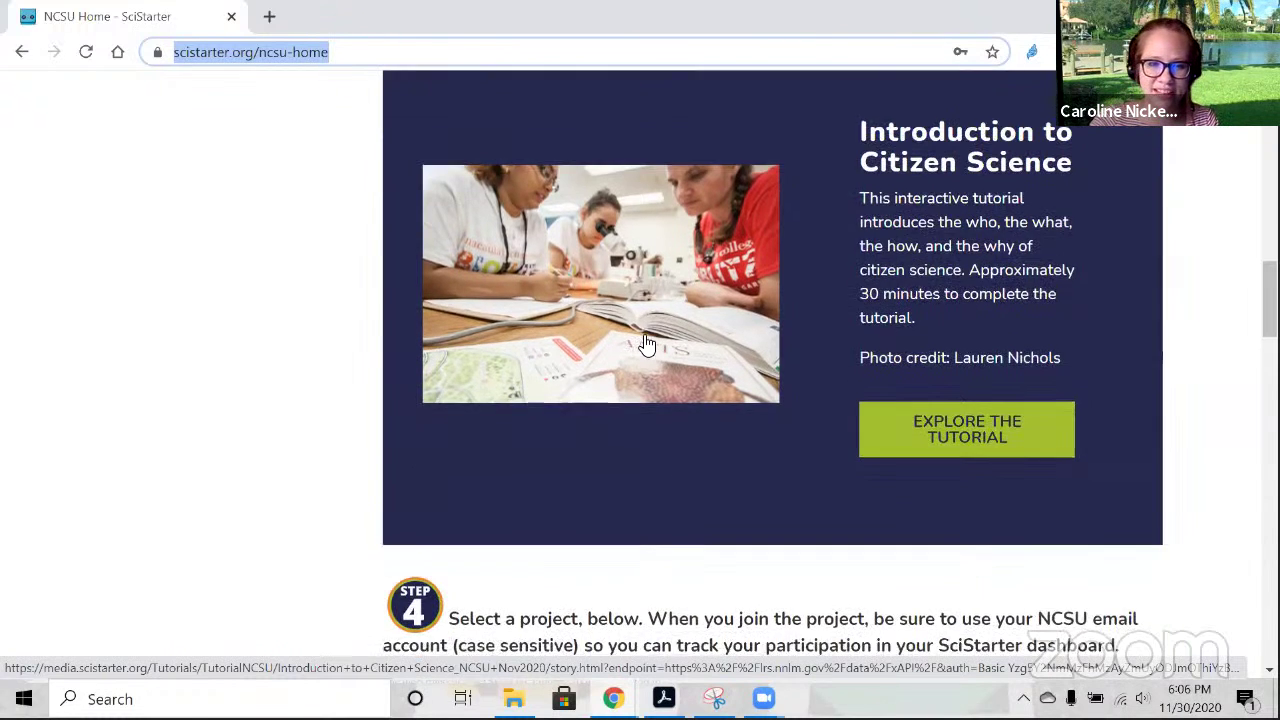
scroll(544, 286, "down", 3)
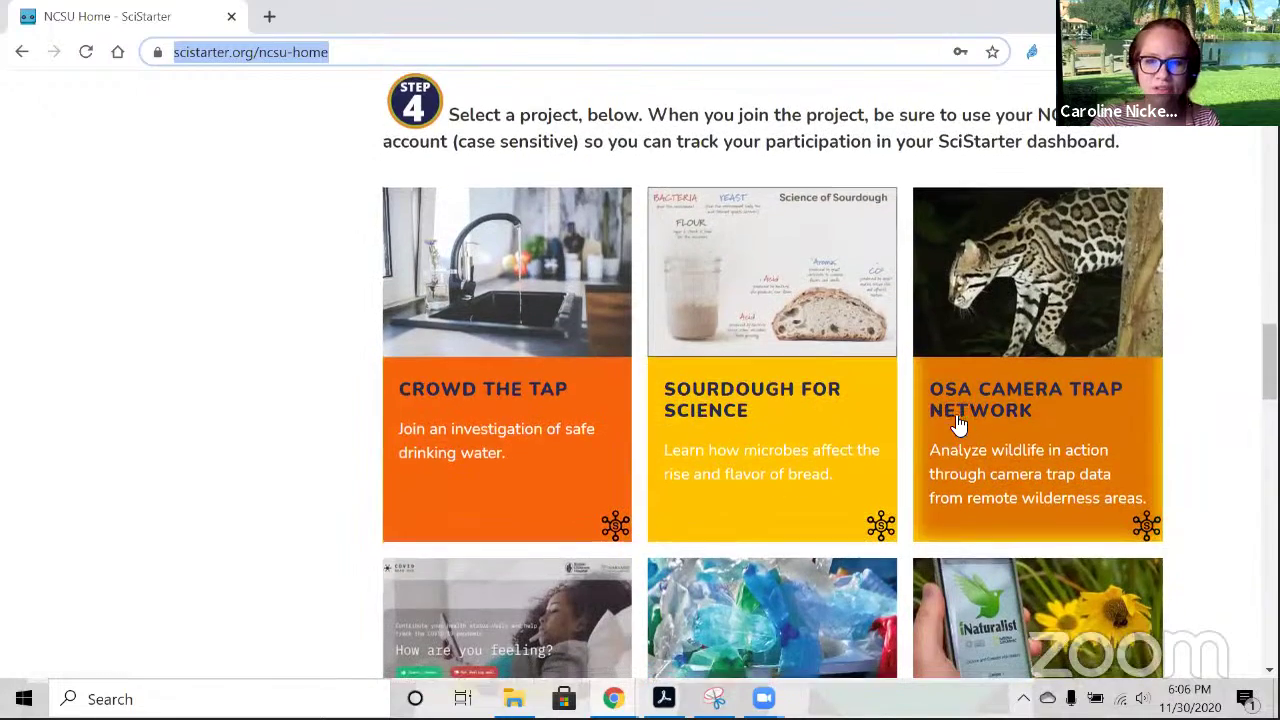
scroll(500, 487, "down", 2)
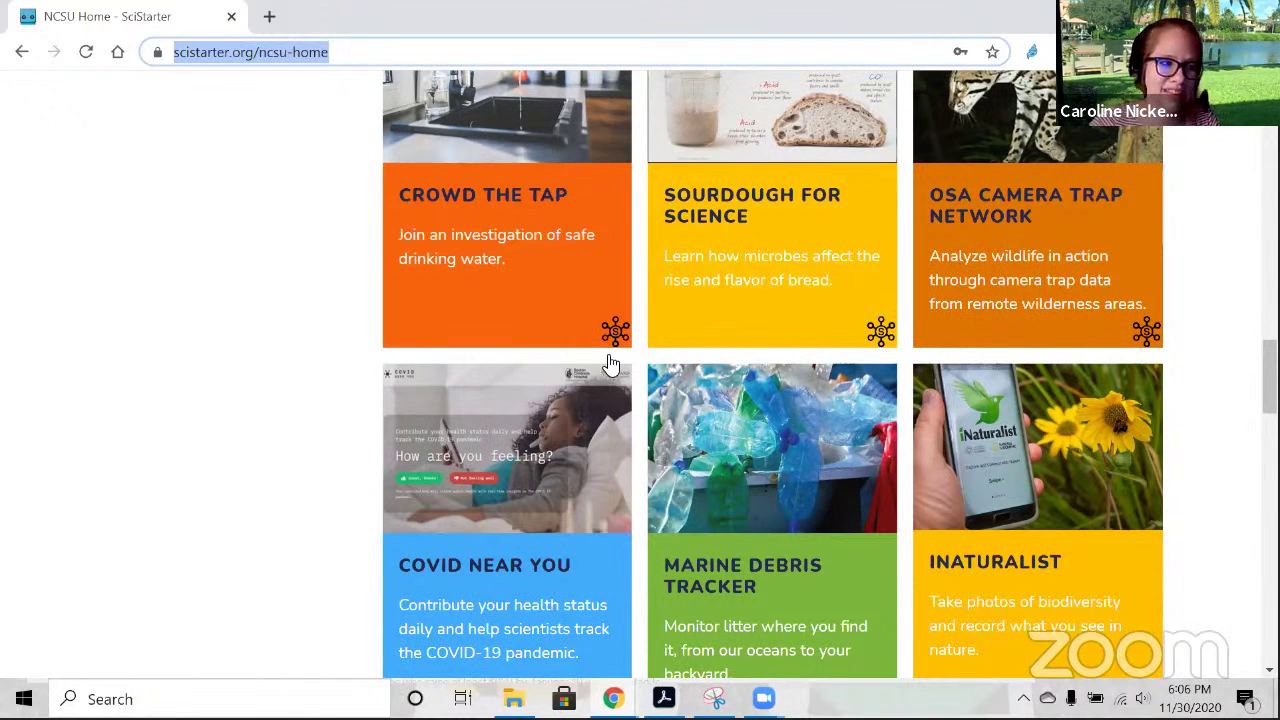
scroll(434, 334, "down", 3)
scroll(450, 342, "down", 9)
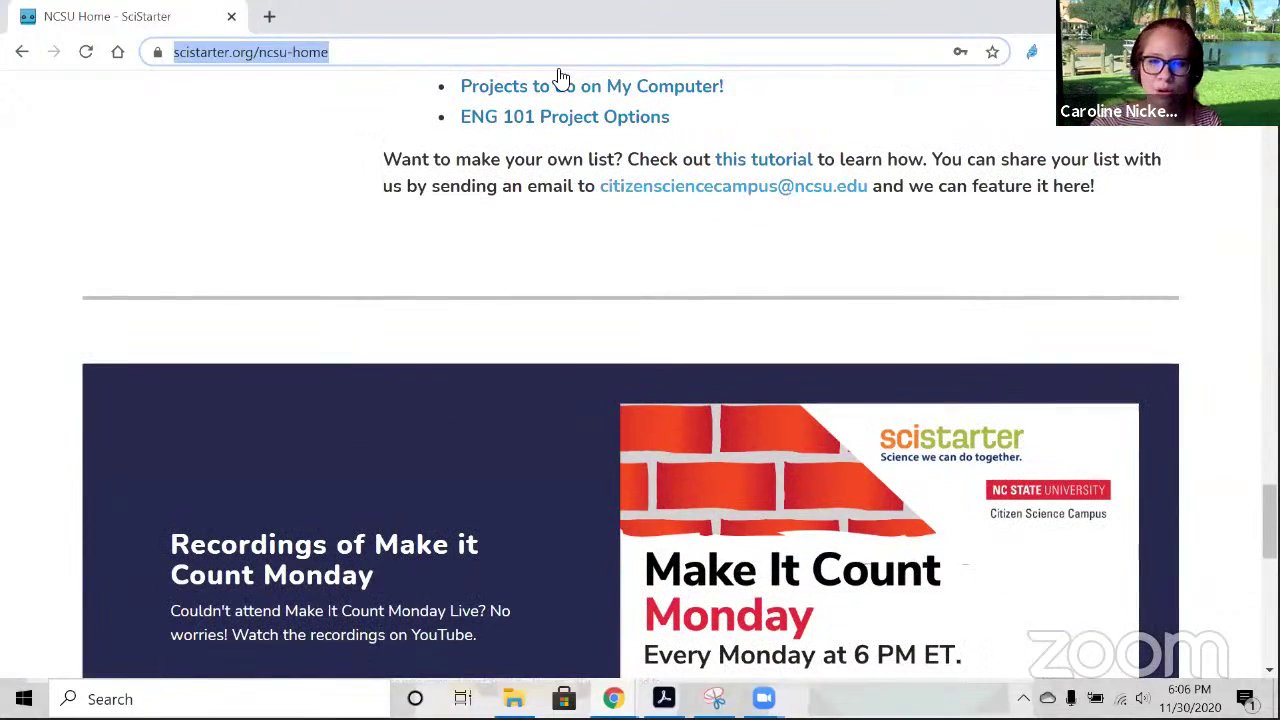
scroll(672, 362, "down", 2)
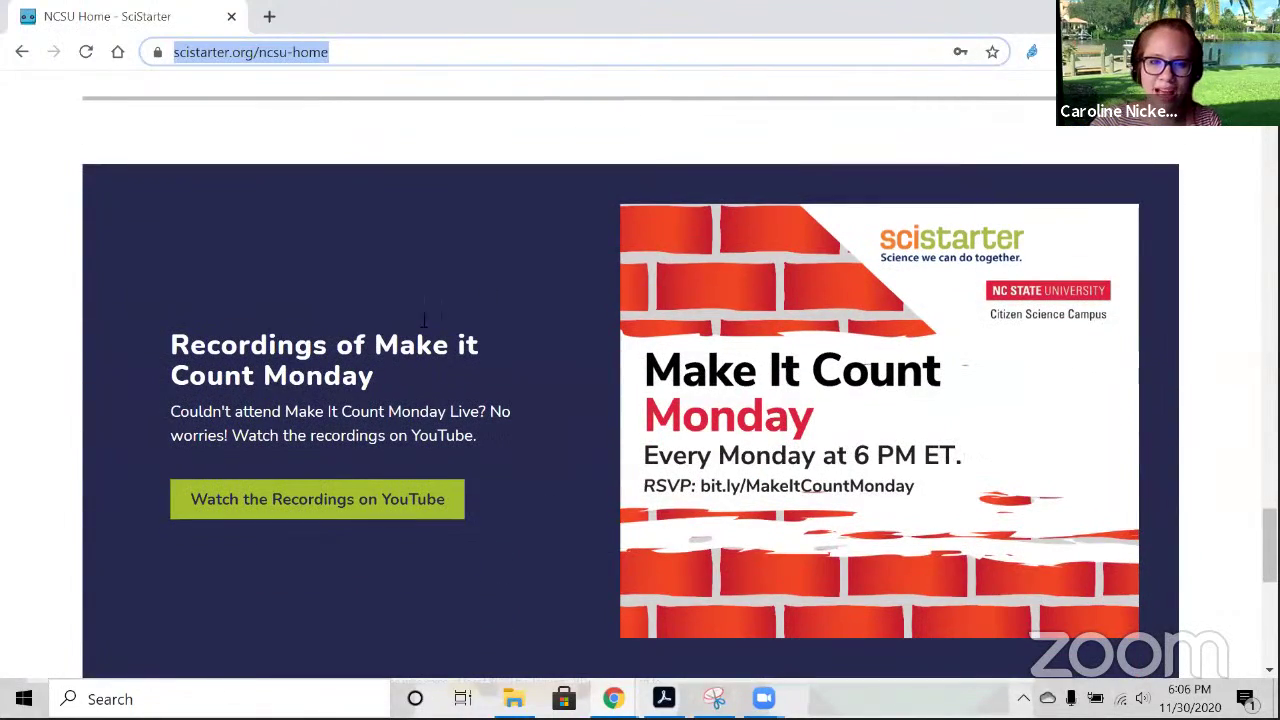
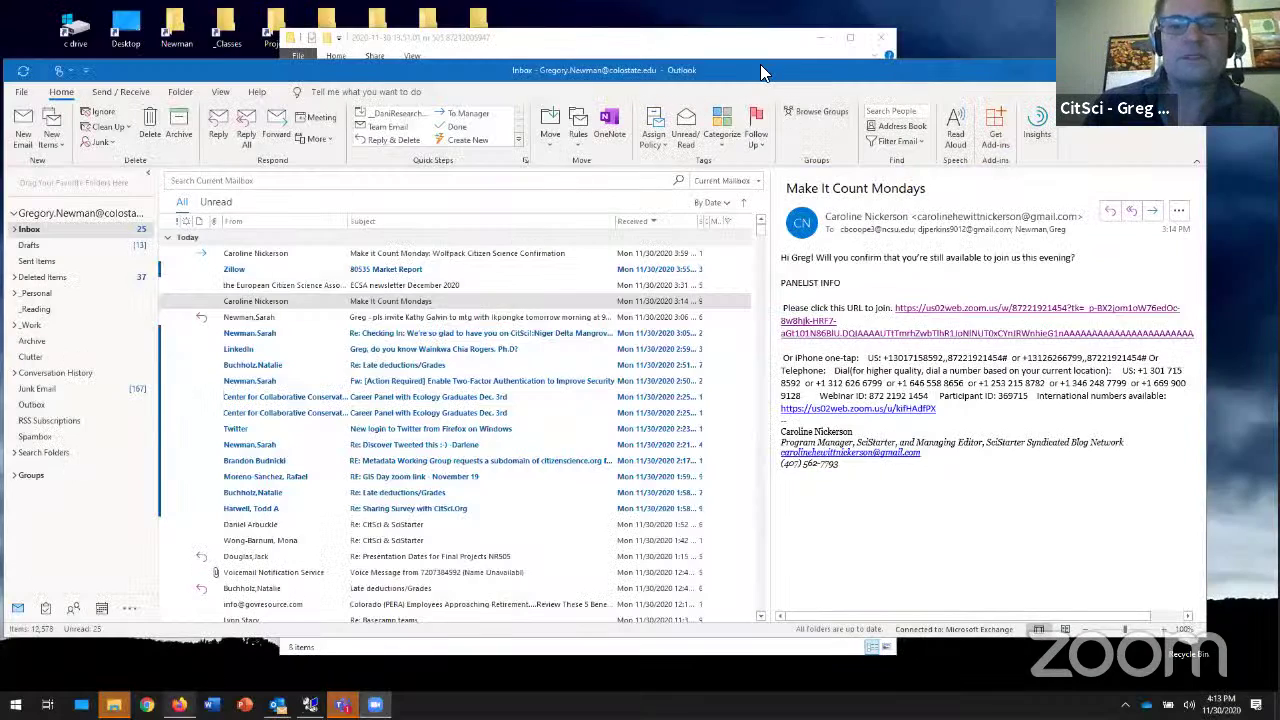
- Switch to Firefox, open the bookmarked CitSci.org site in a new tab and enlarge the browser window
left_click(178, 705)
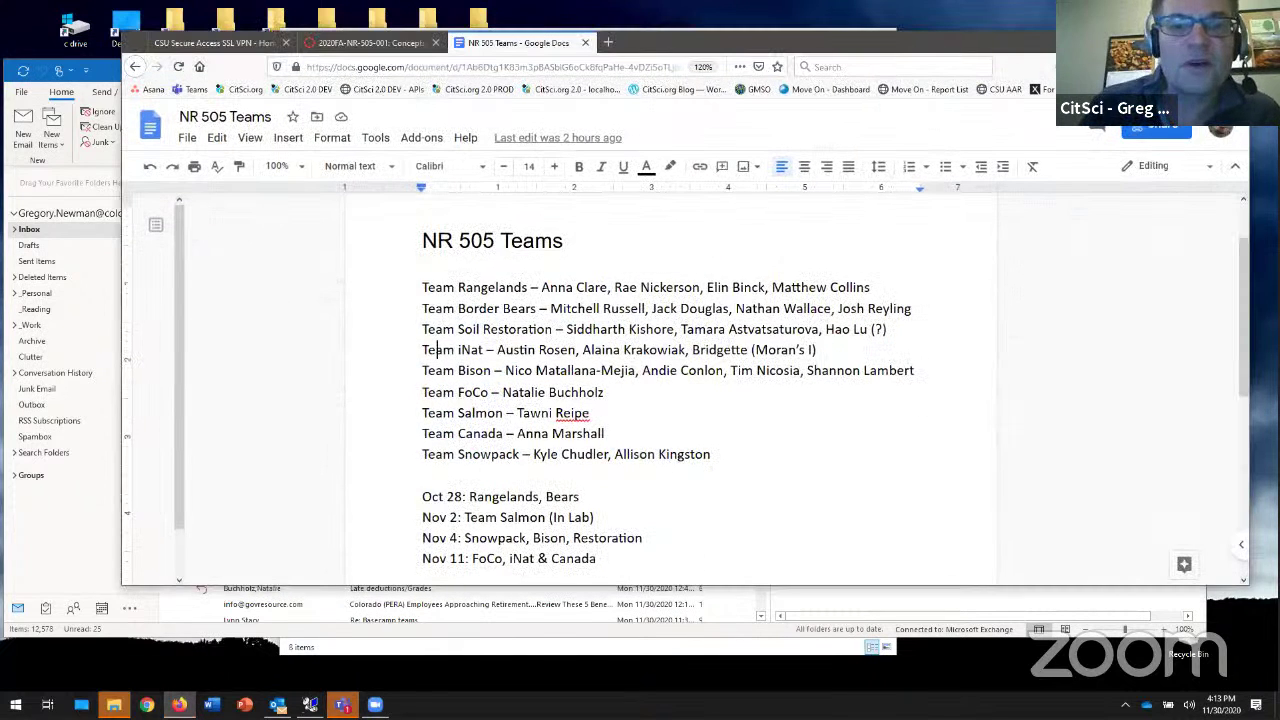
left_click(607, 42)
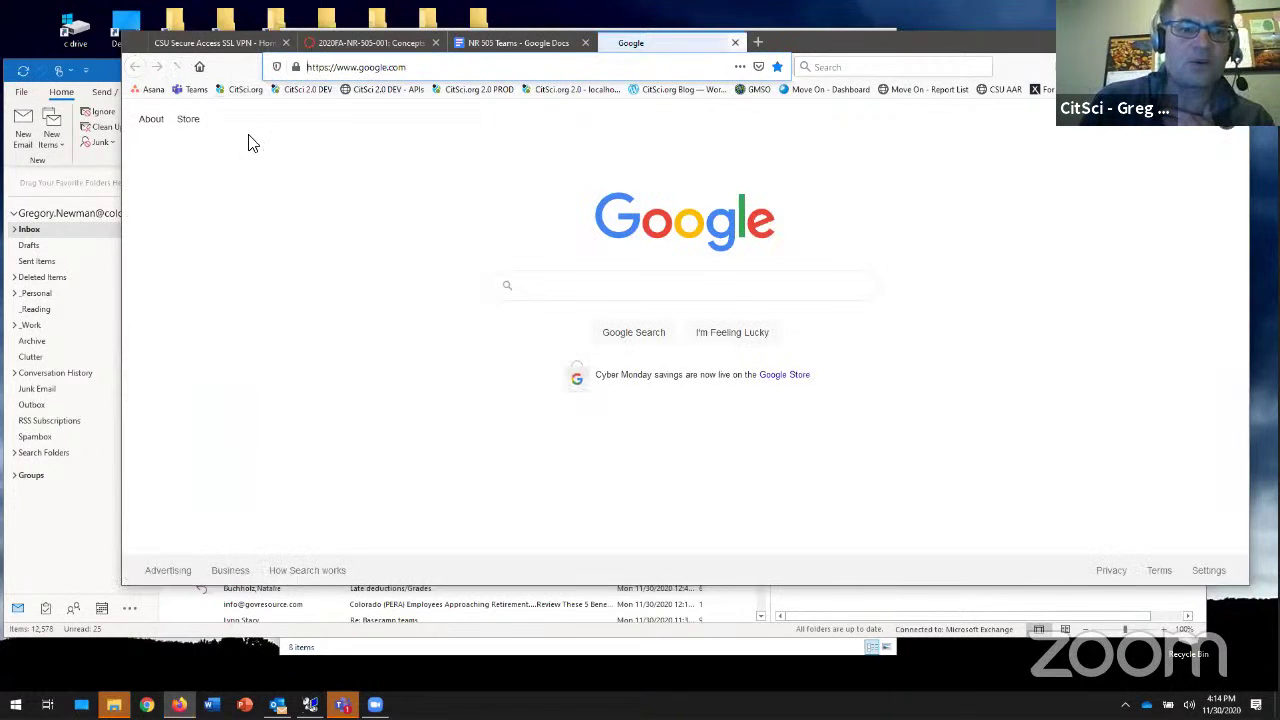
left_click(247, 93)
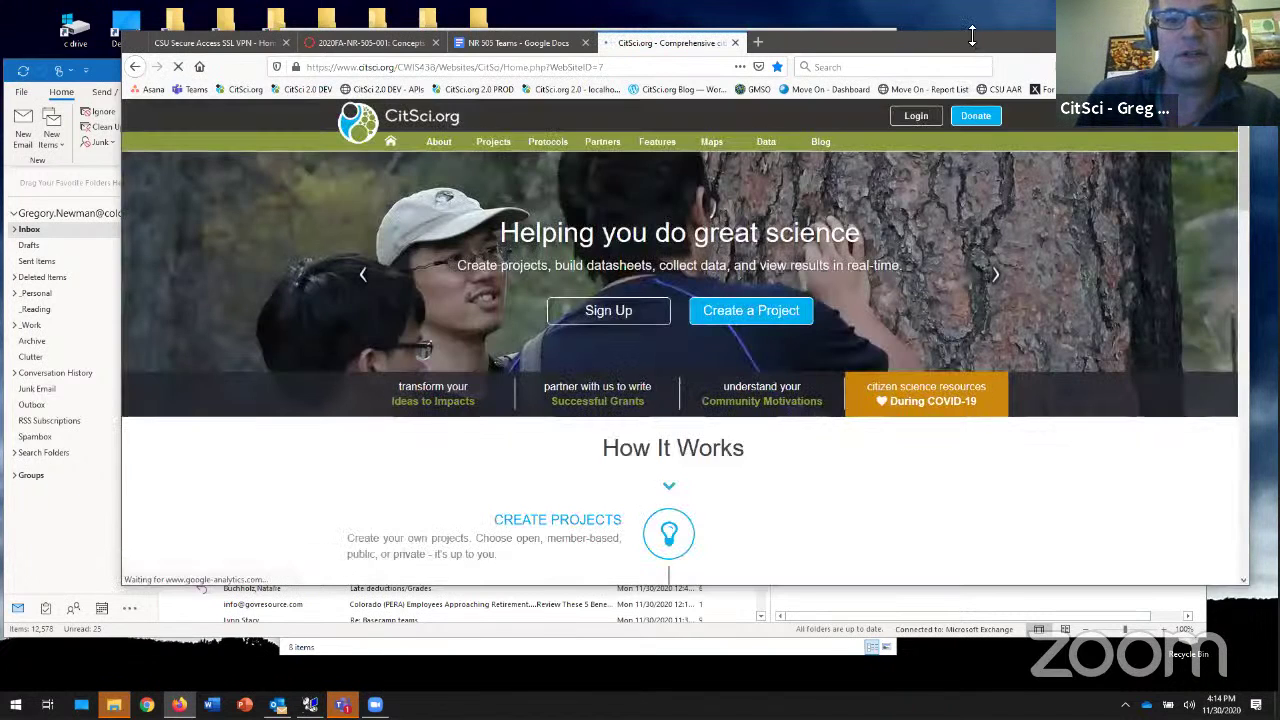
left_click_drag(970, 30, 978, 12)
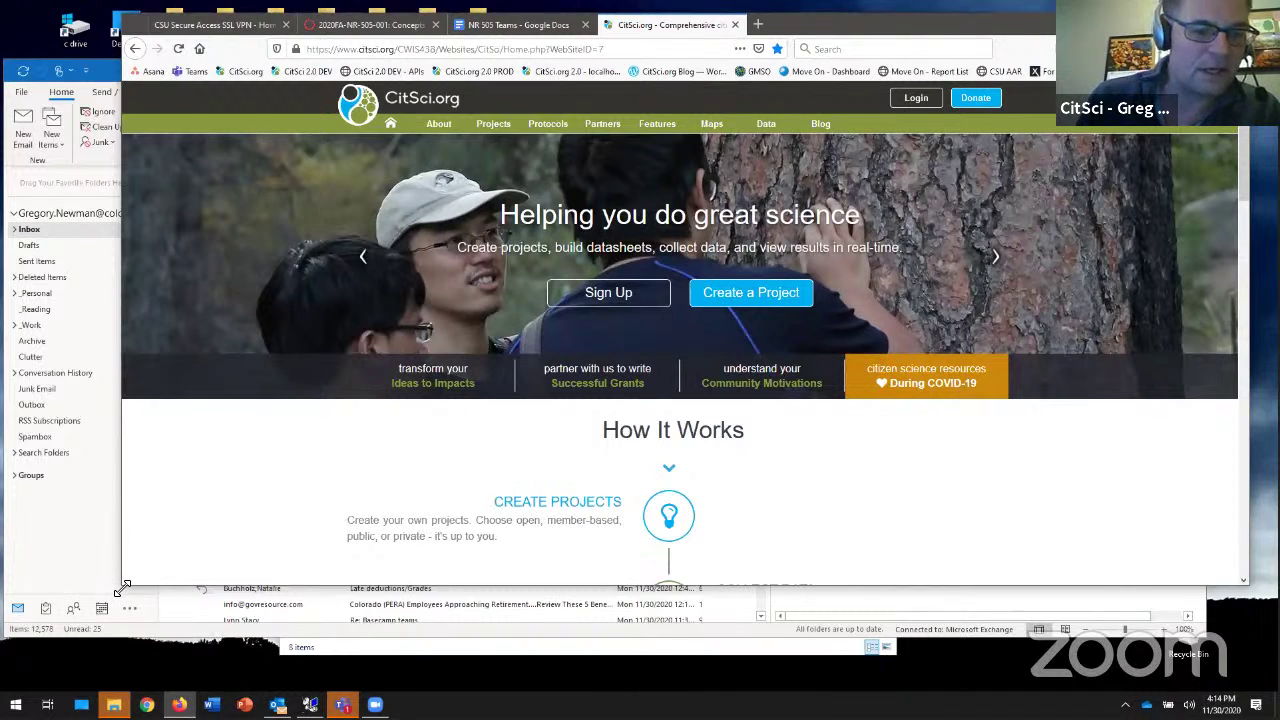
left_click_drag(124, 585, 90, 658)
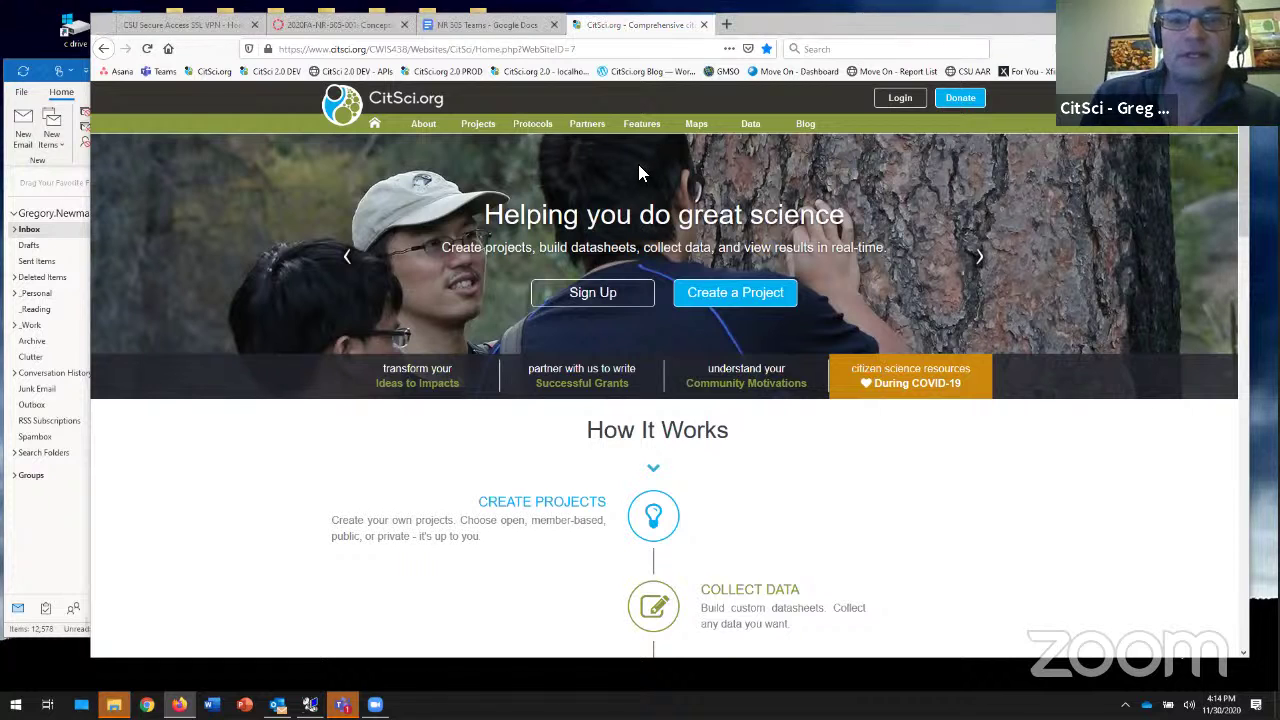
- Look over the CitSci.org home page's How It Works, platform statistics, Recent Observations and Featured Project sections
scroll(277, 401, "down", 5)
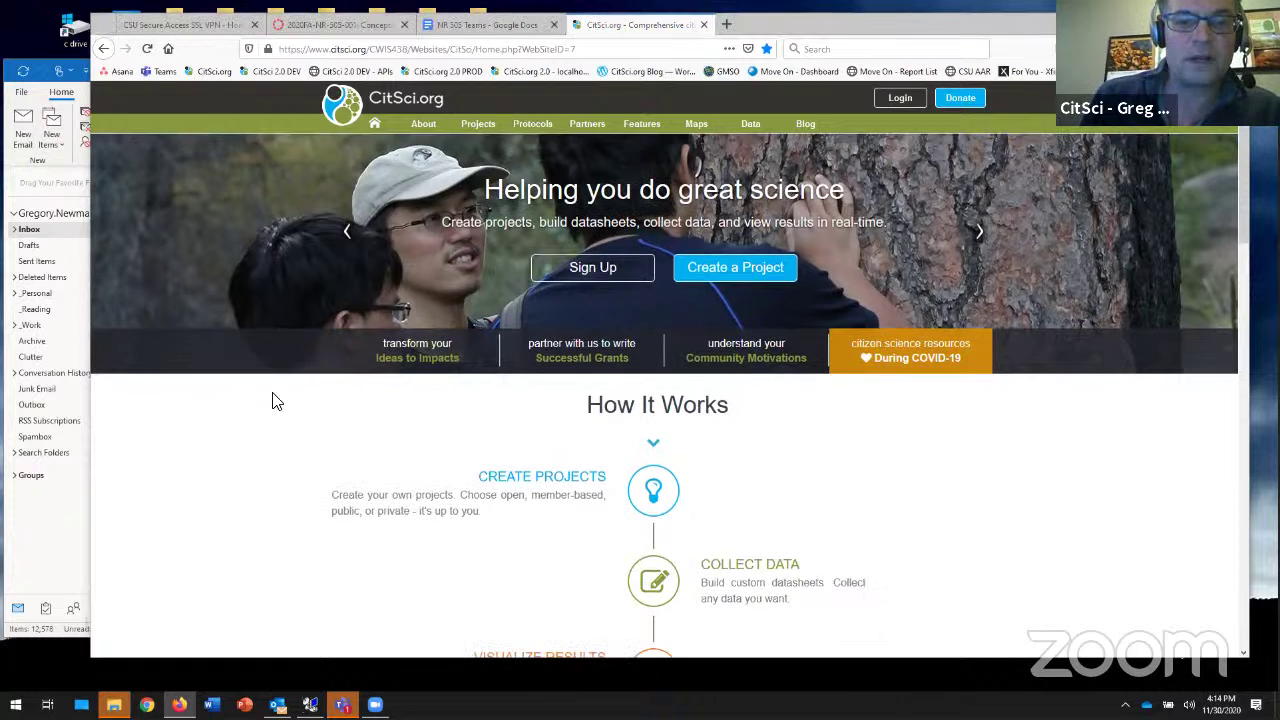
scroll(277, 401, "down", 5)
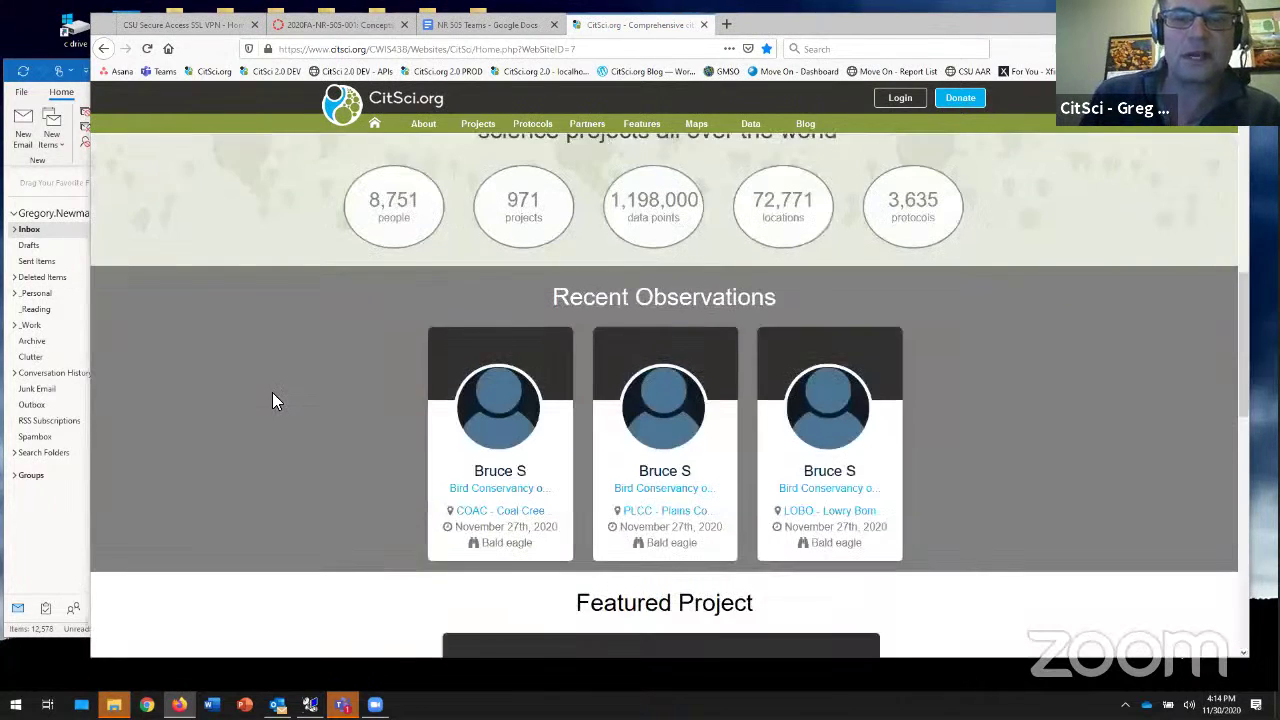
scroll(277, 401, "up", 2)
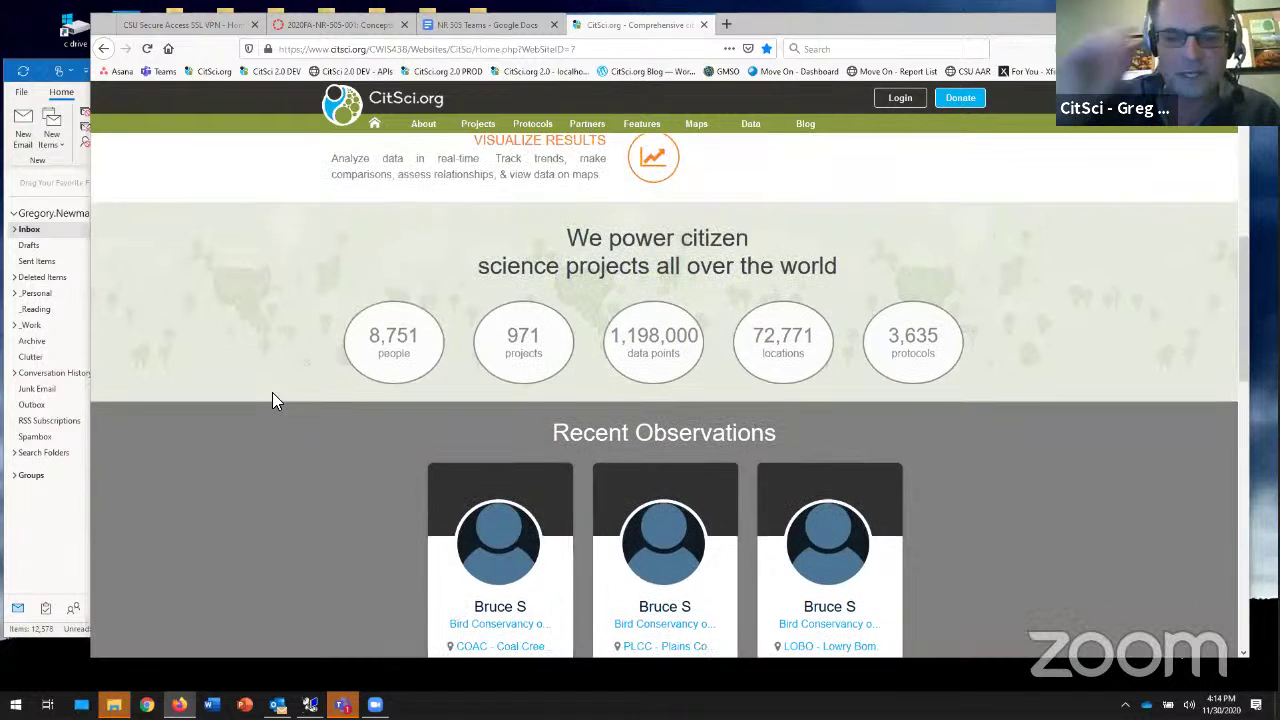
scroll(277, 401, "down", 3)
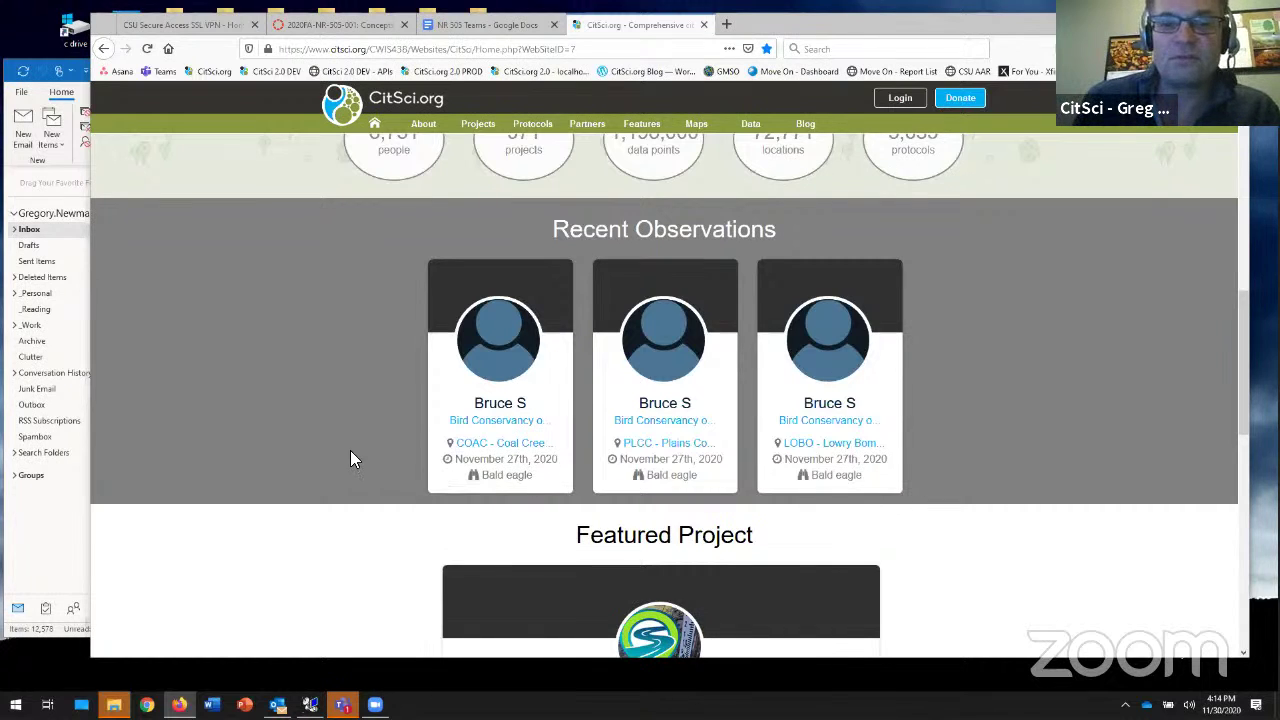
scroll(293, 463, "down", 1)
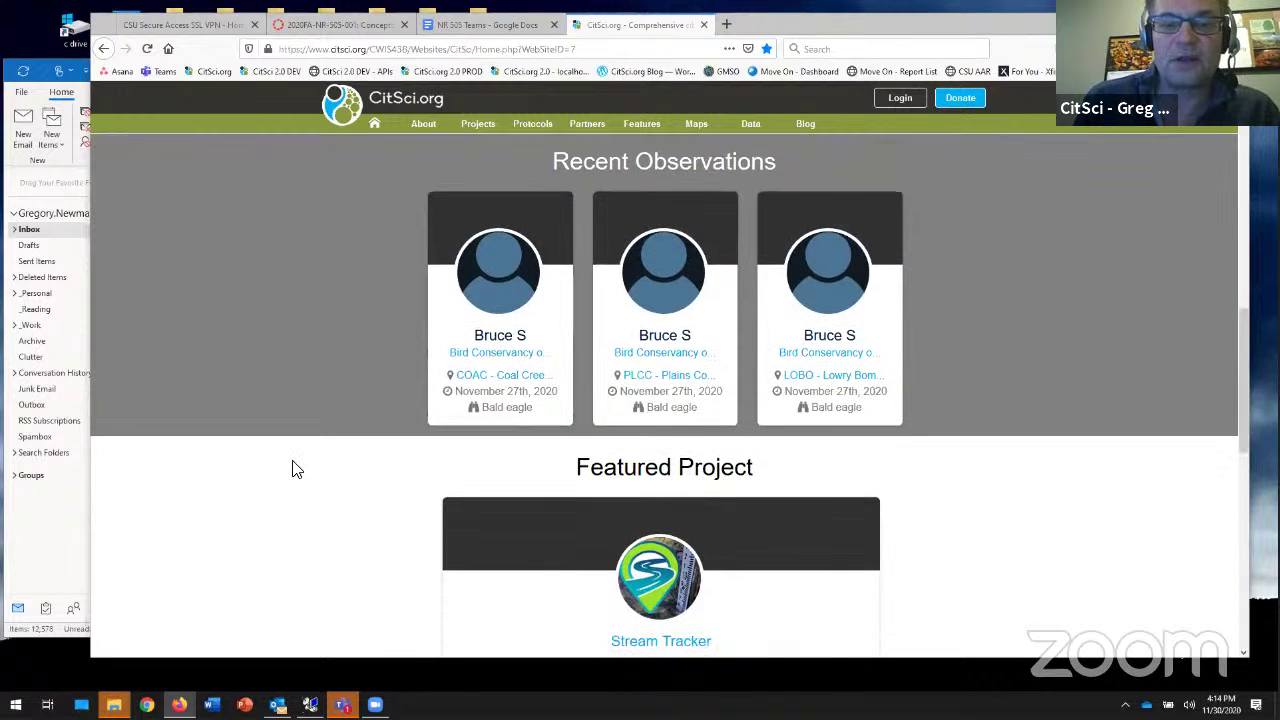
scroll(293, 466, "up", 10)
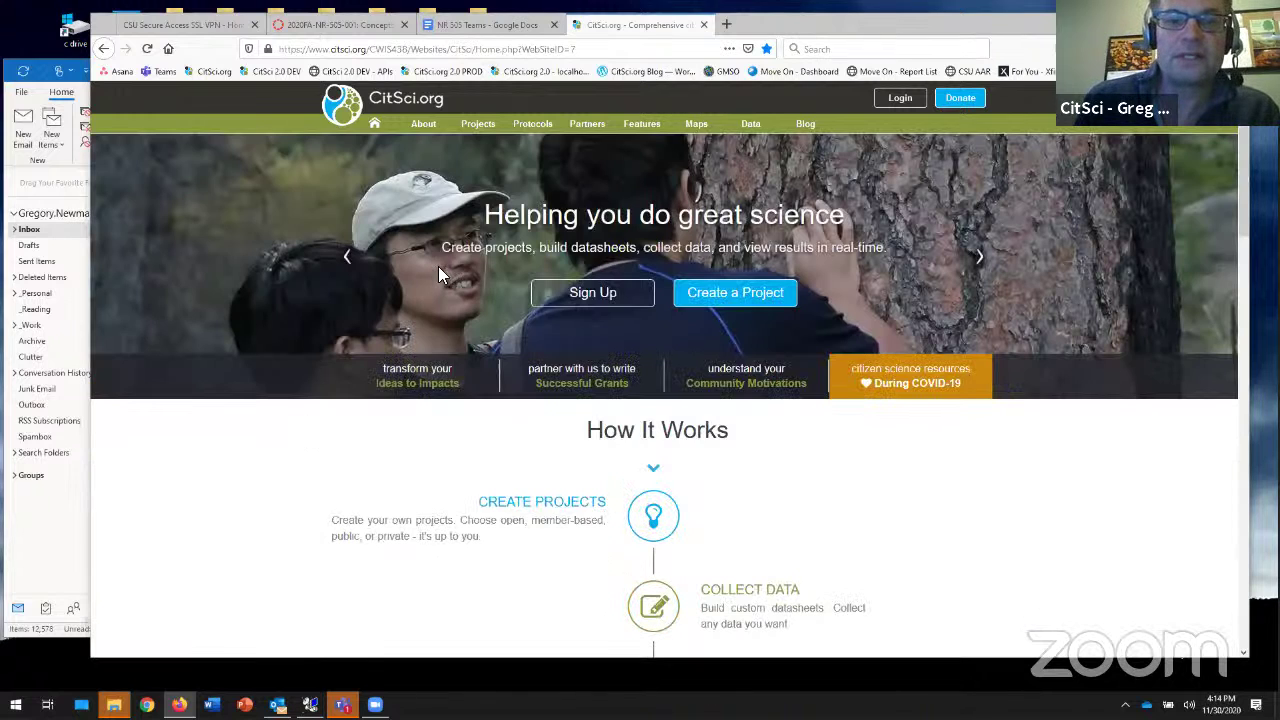
- Open the CitSci.org project list and look through the projects on its first page
left_click(477, 124)
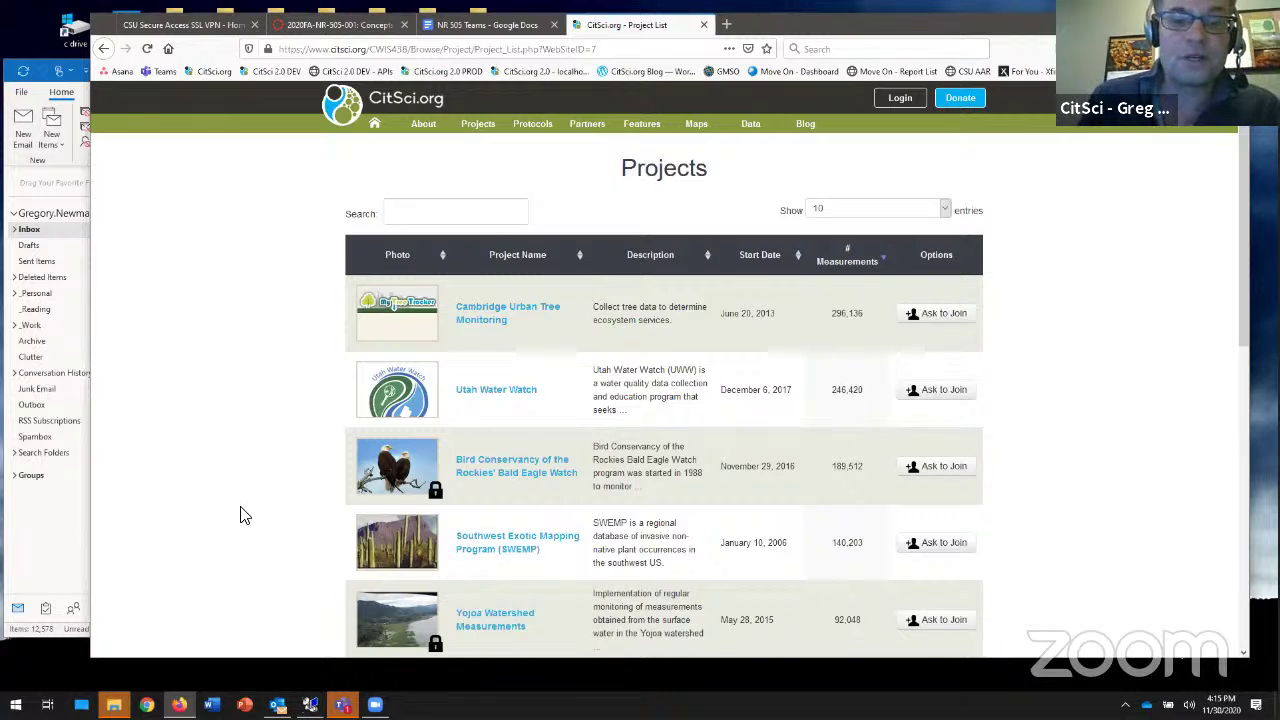
scroll(240, 515, "down", 1)
scroll(240, 515, "down", 2)
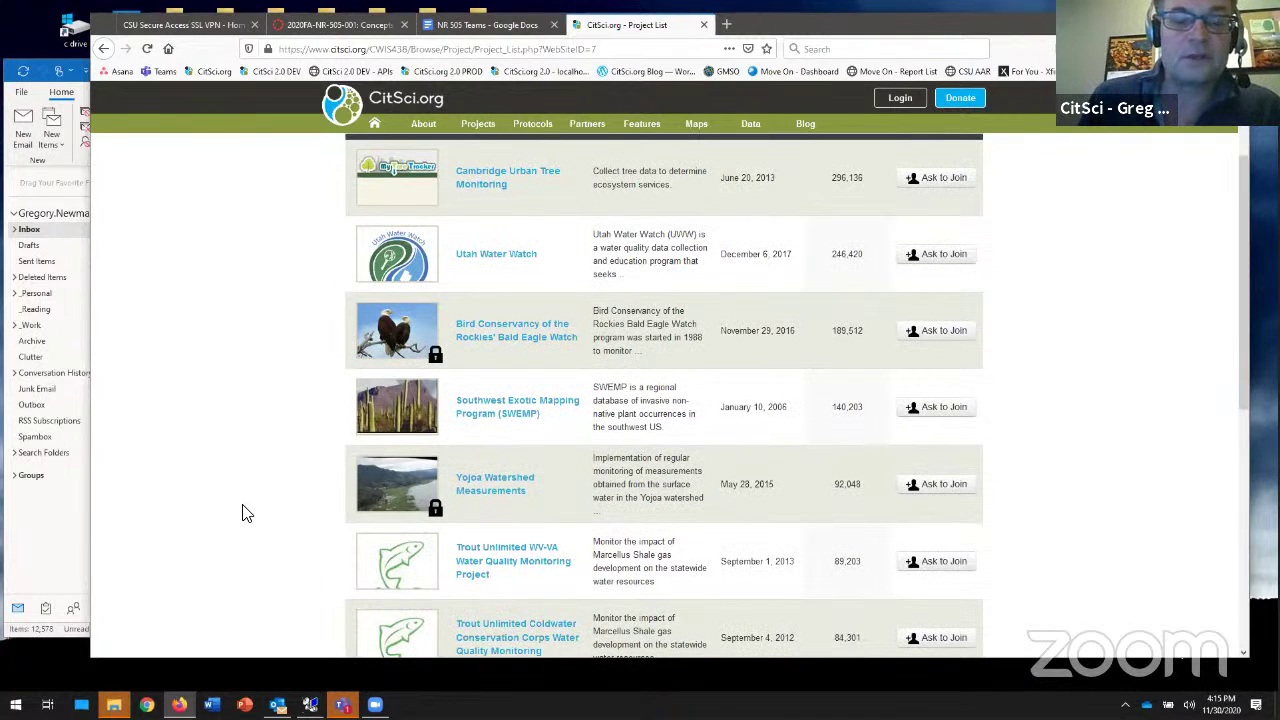
scroll(280, 512, "down", 2)
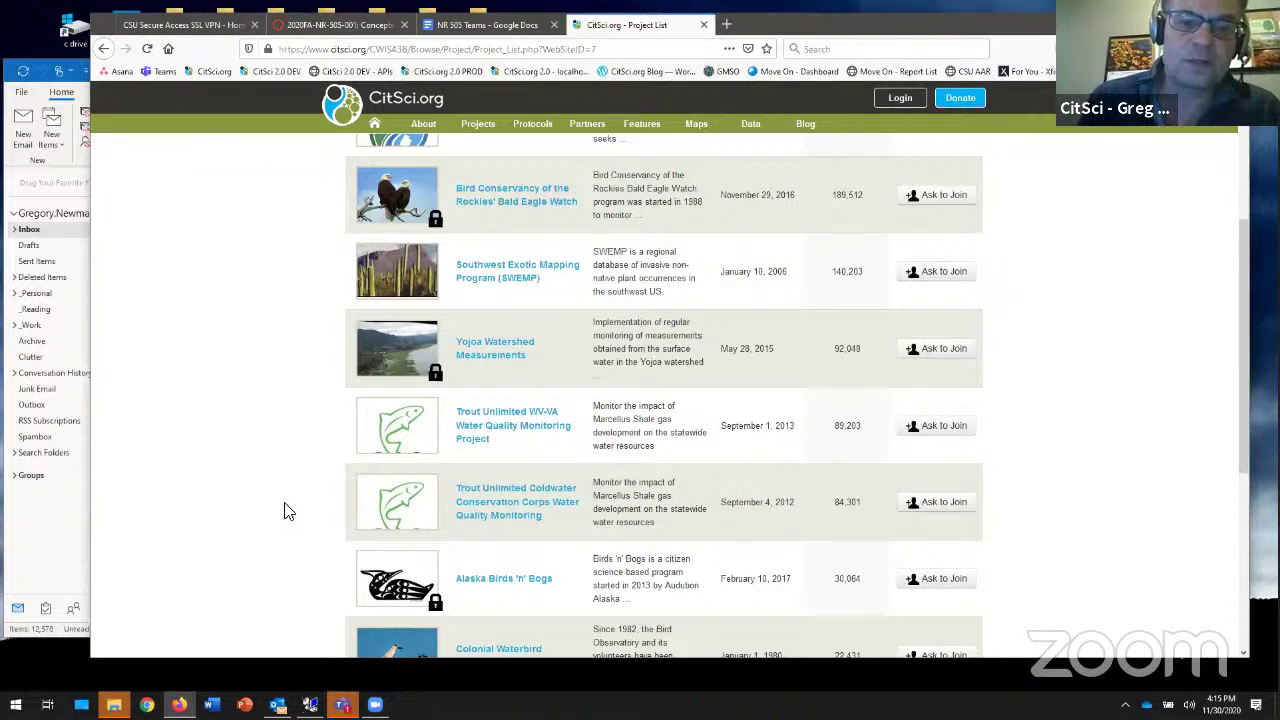
scroll(280, 518, "down", 2)
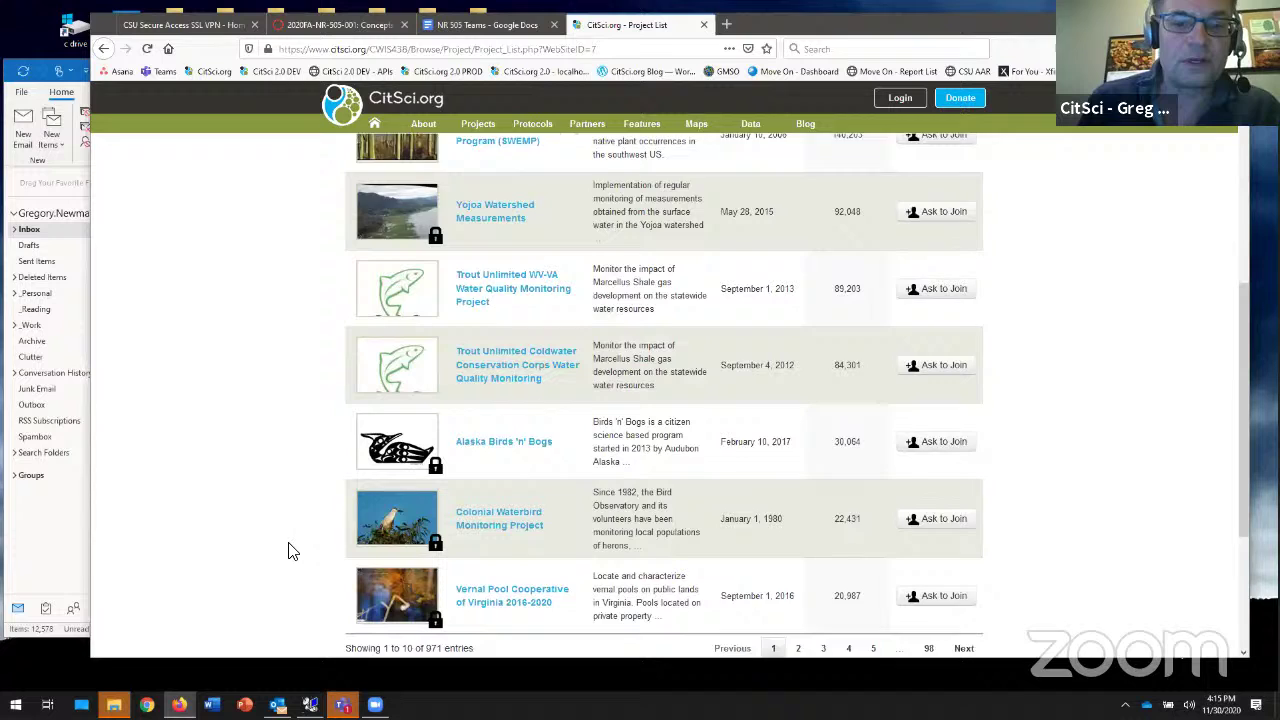
scroll(503, 443, "down", 1)
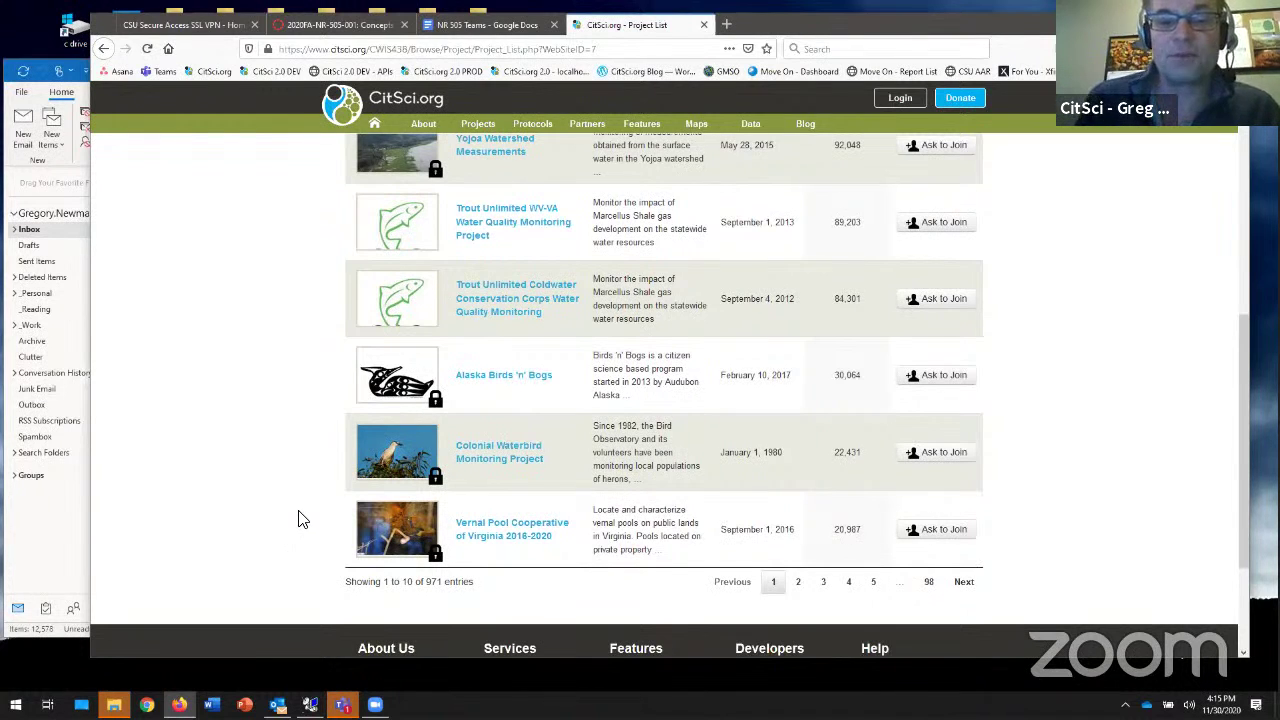
scroll(307, 515, "up", 5)
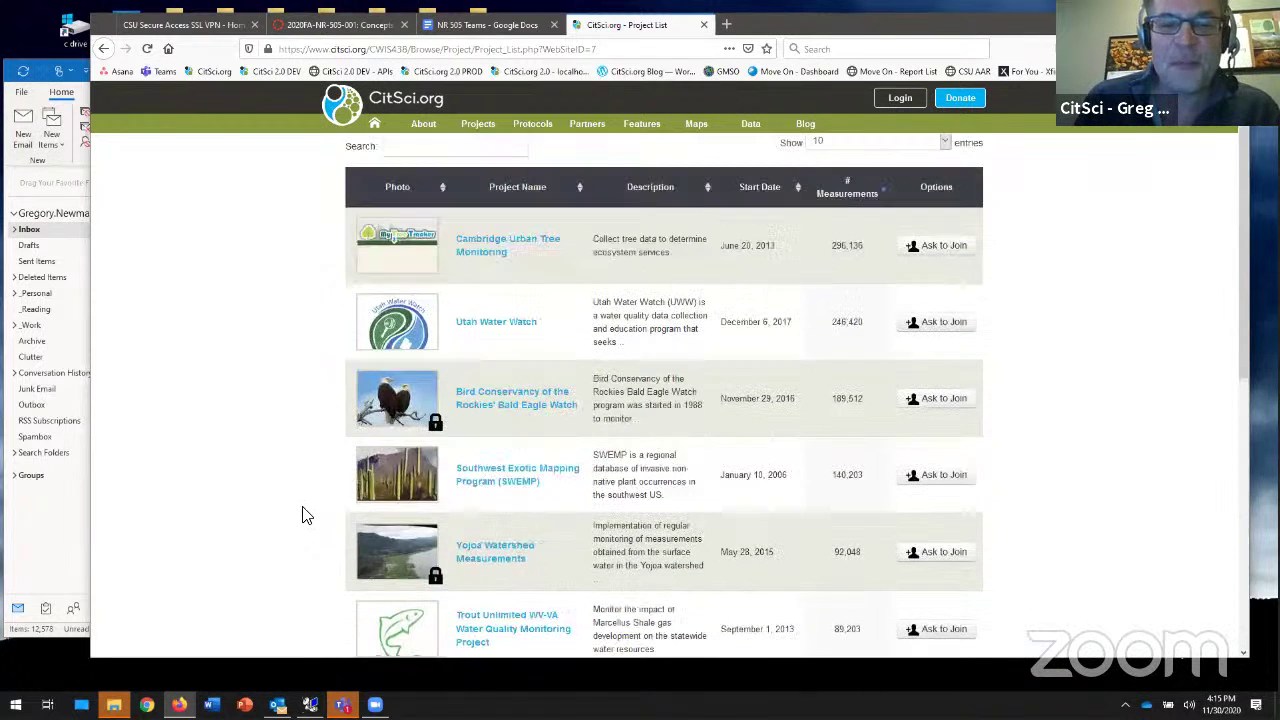
scroll(307, 515, "down", 5)
scroll(307, 515, "up", 6)
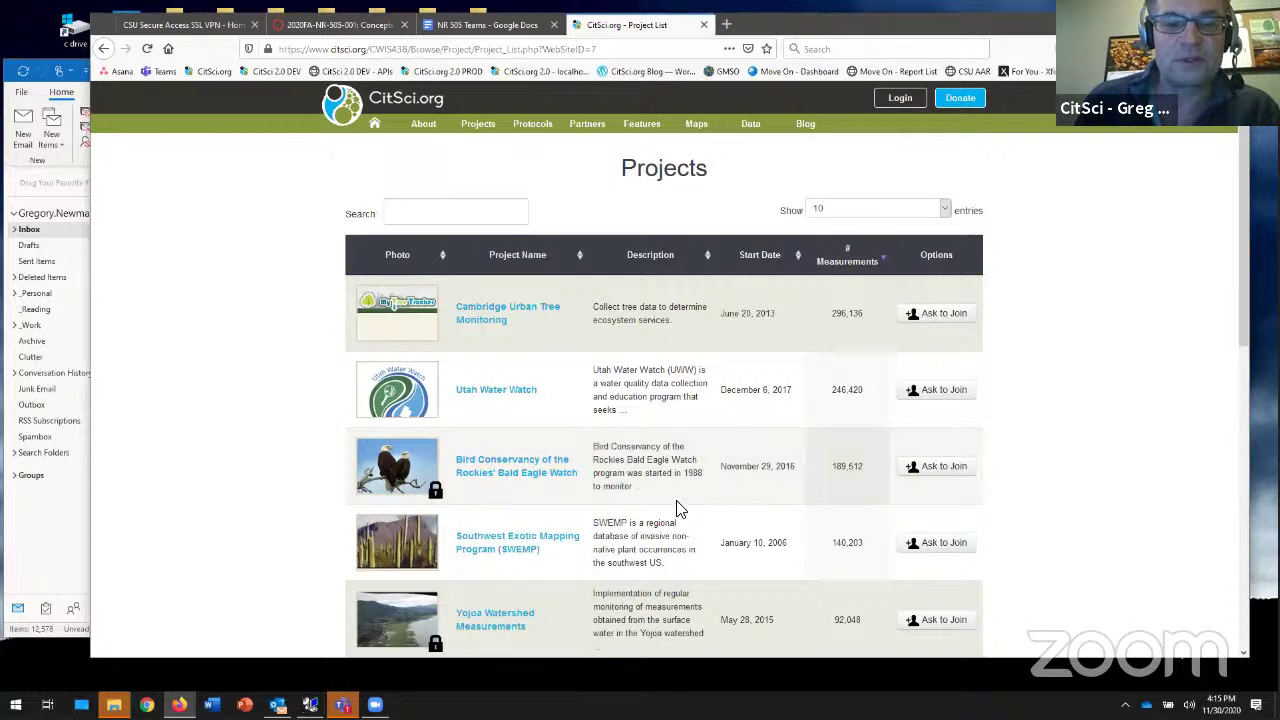
scroll(677, 509, "down", 5)
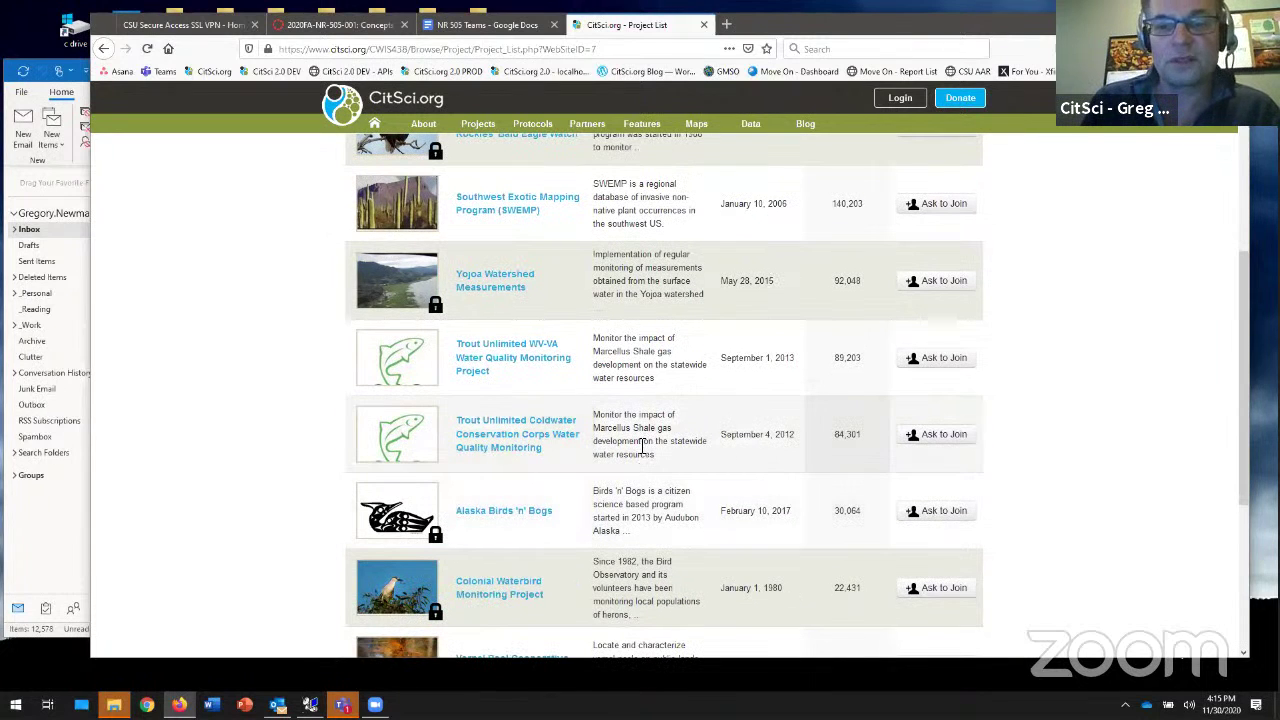
- Open the Trout Unlimited Coldwater Conservation Corps Water Quality Monitoring project and show its data by locations
left_click(535, 445)
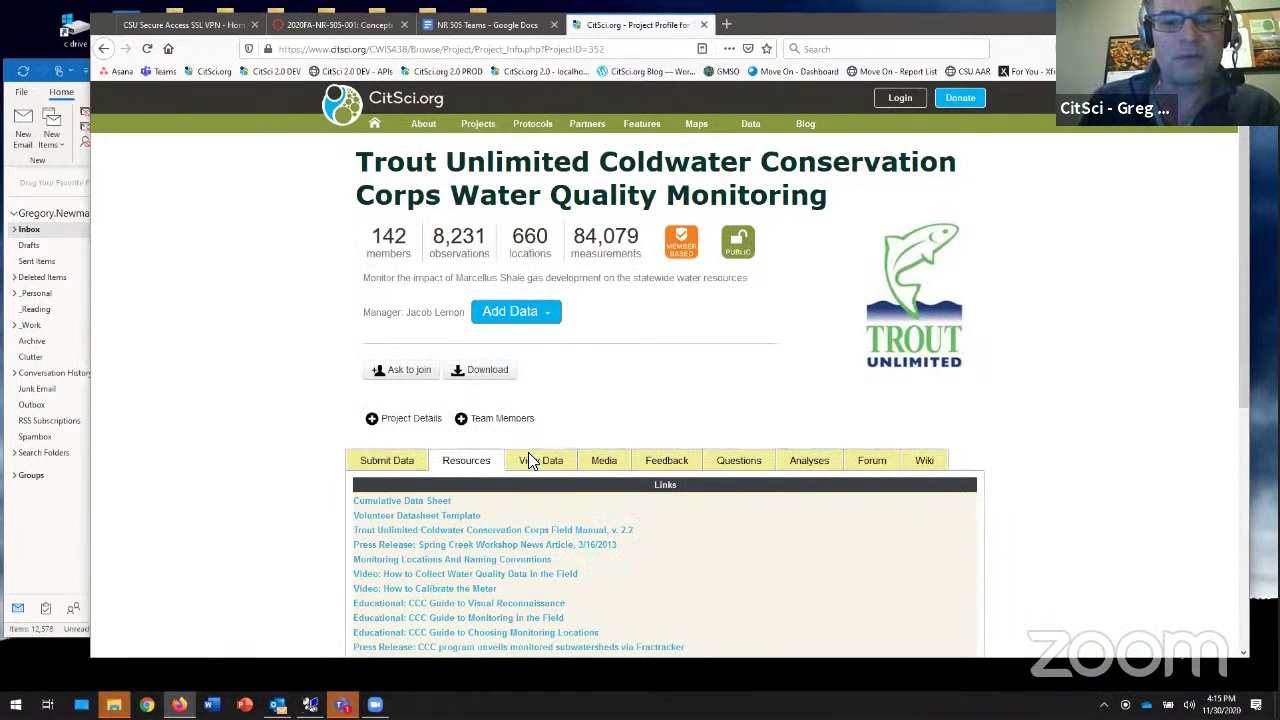
left_click(551, 466)
scroll(254, 508, "down", 2)
left_click(482, 350)
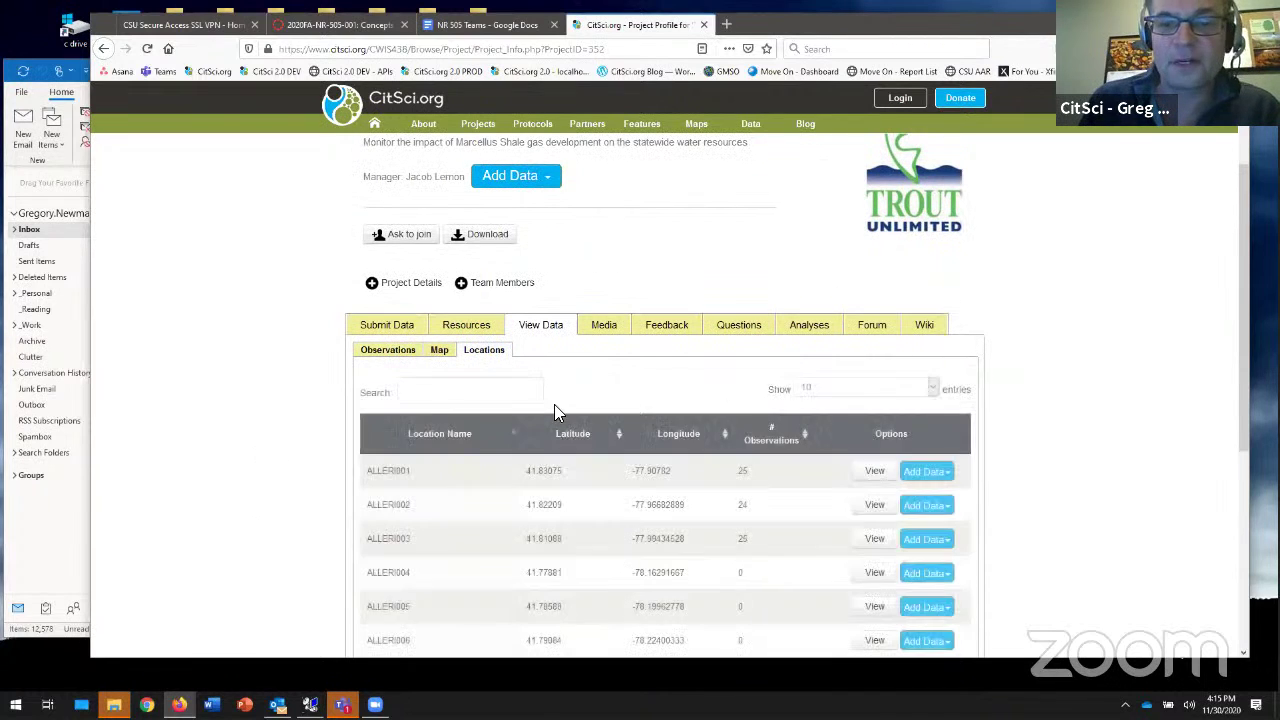
- Sort the project's locations by most observations and view the details and trends of location COSPBO001
left_click(768, 437)
left_click(770, 440)
left_click(870, 474)
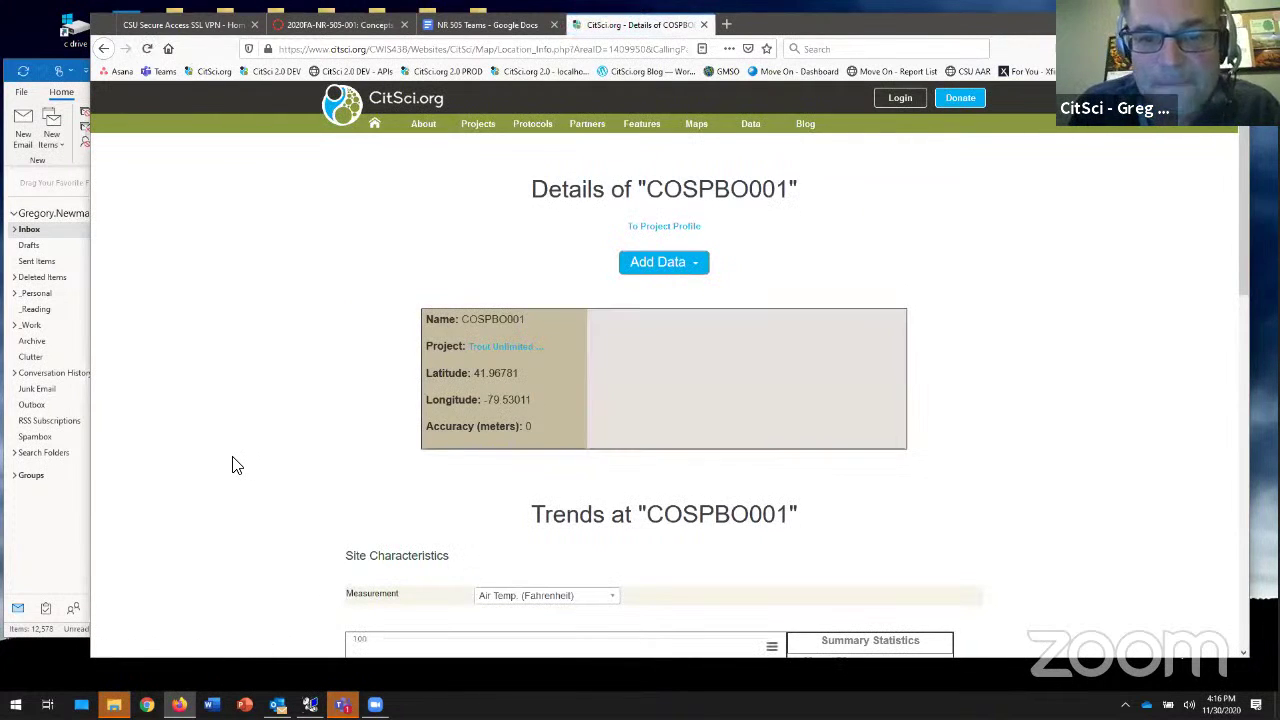
scroll(225, 460, "down", 2)
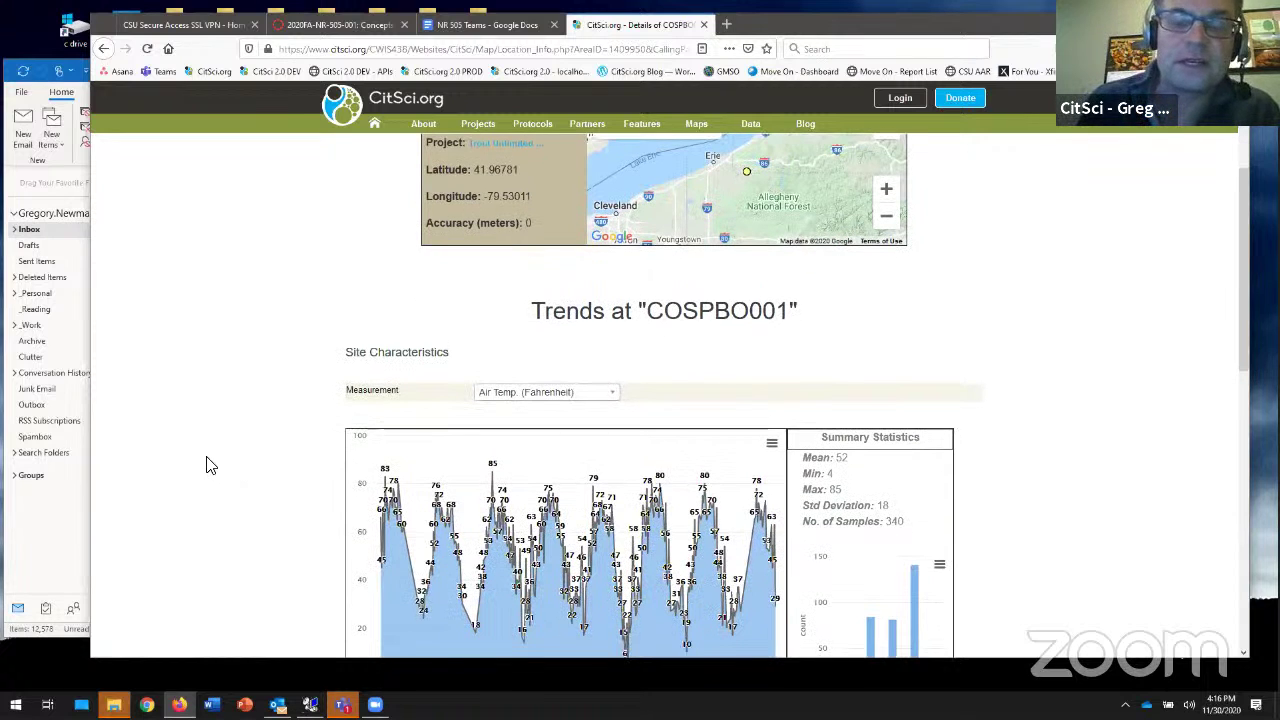
- Add the Water Temperature (Fahrenheit) measurement to the Air Temp. trends chart for location COSPBO001
scroll(210, 465, "down", 2)
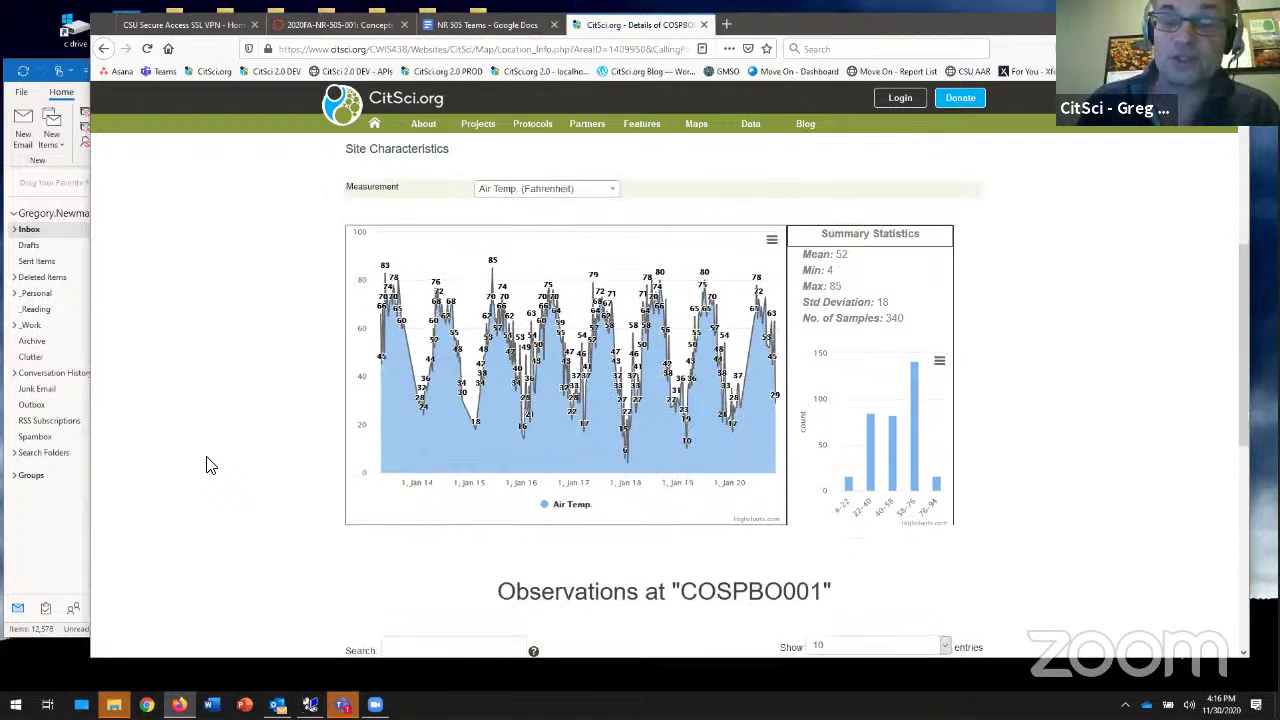
left_click(510, 193)
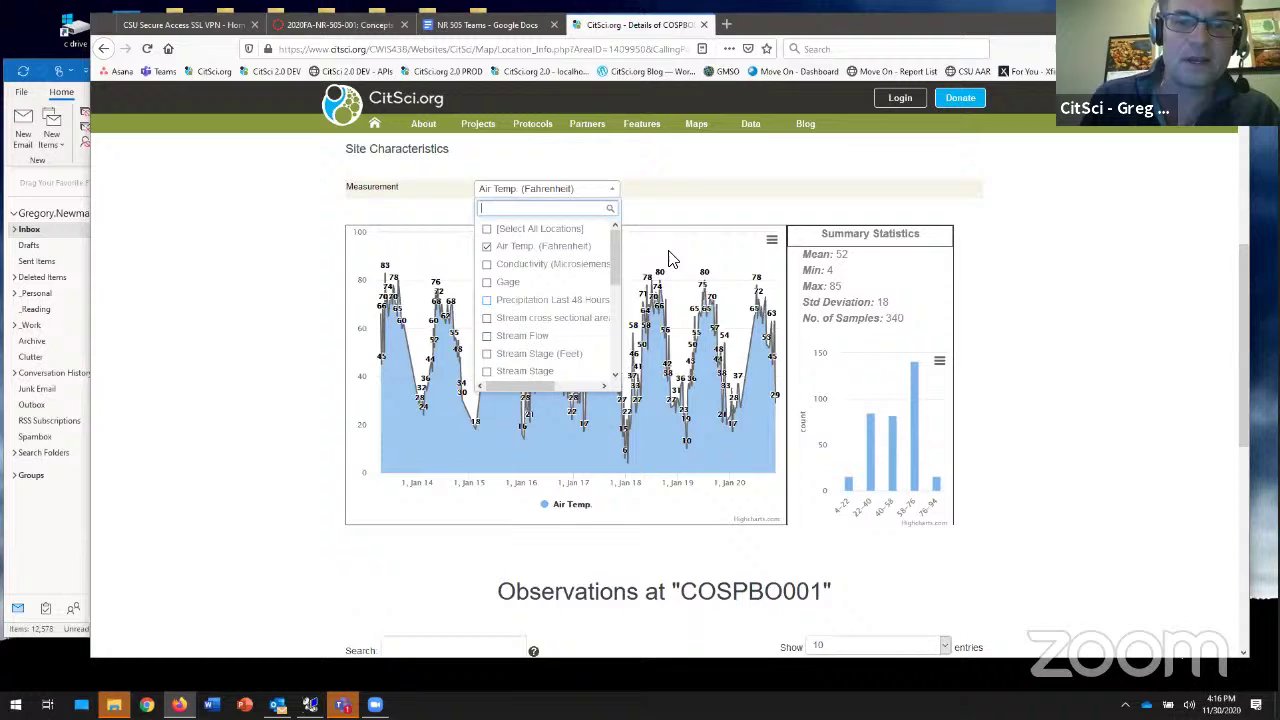
scroll(540, 330, "down", 6)
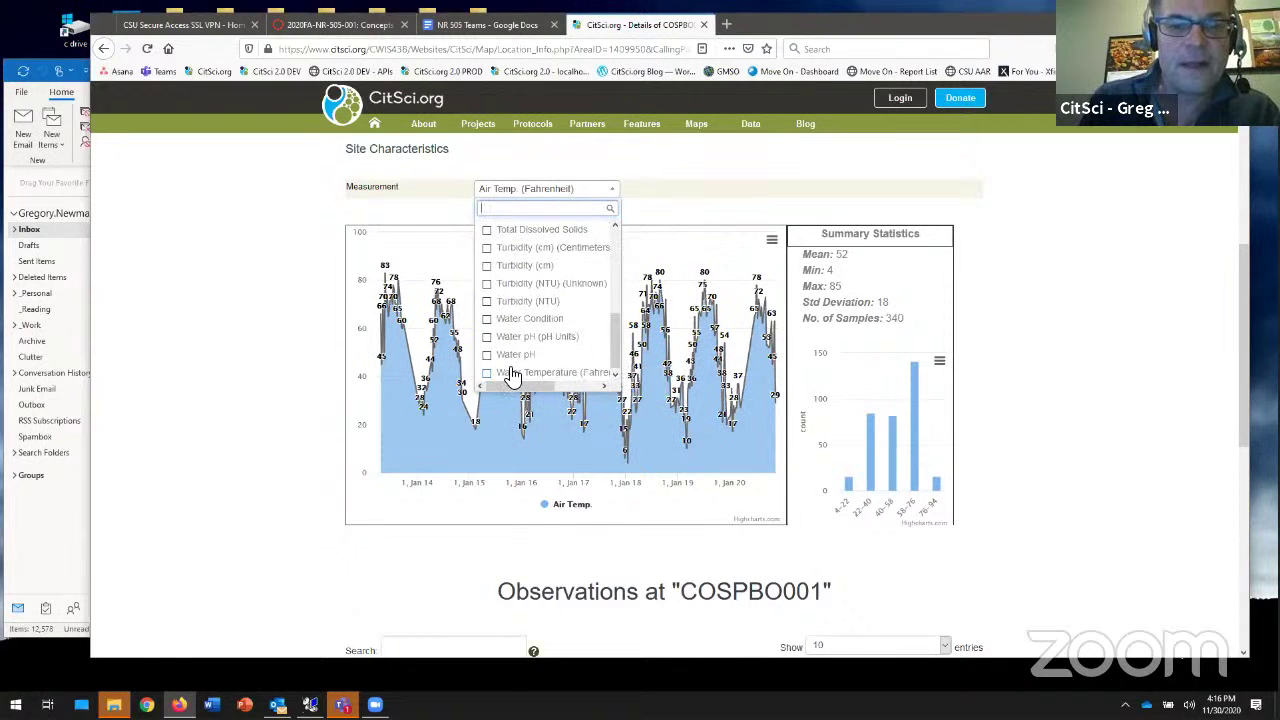
left_click(488, 373)
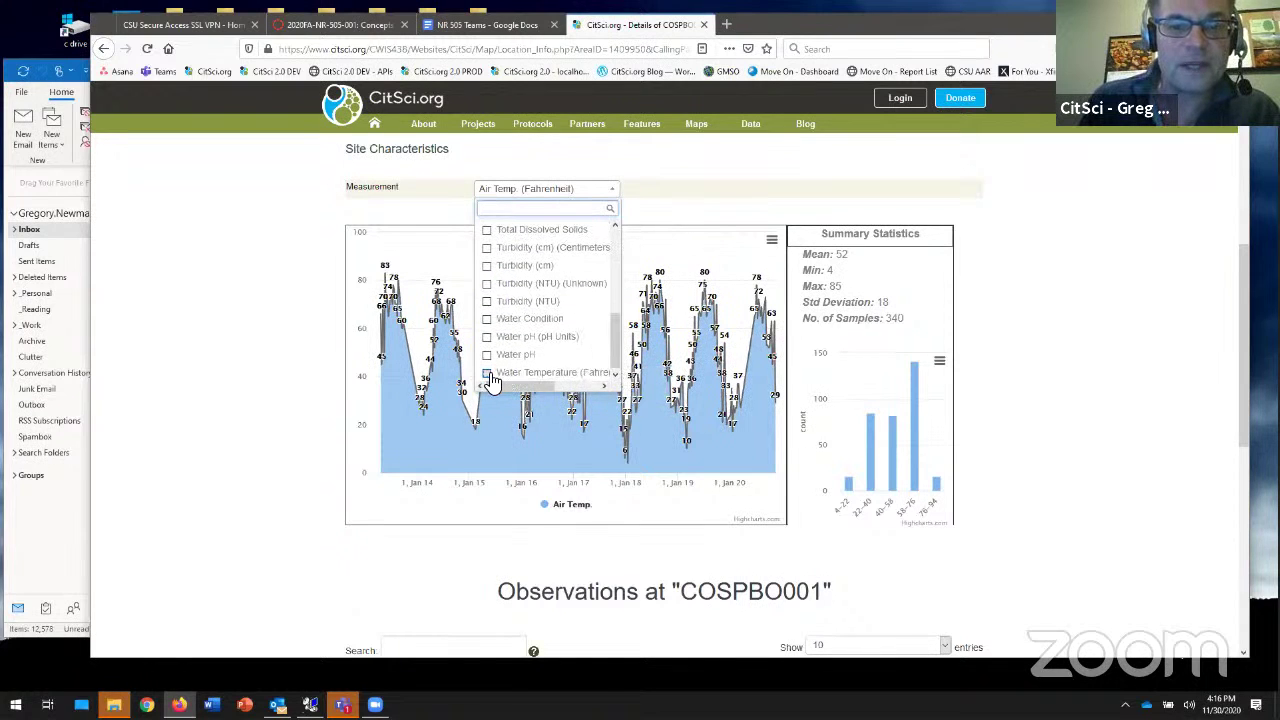
left_click(281, 411)
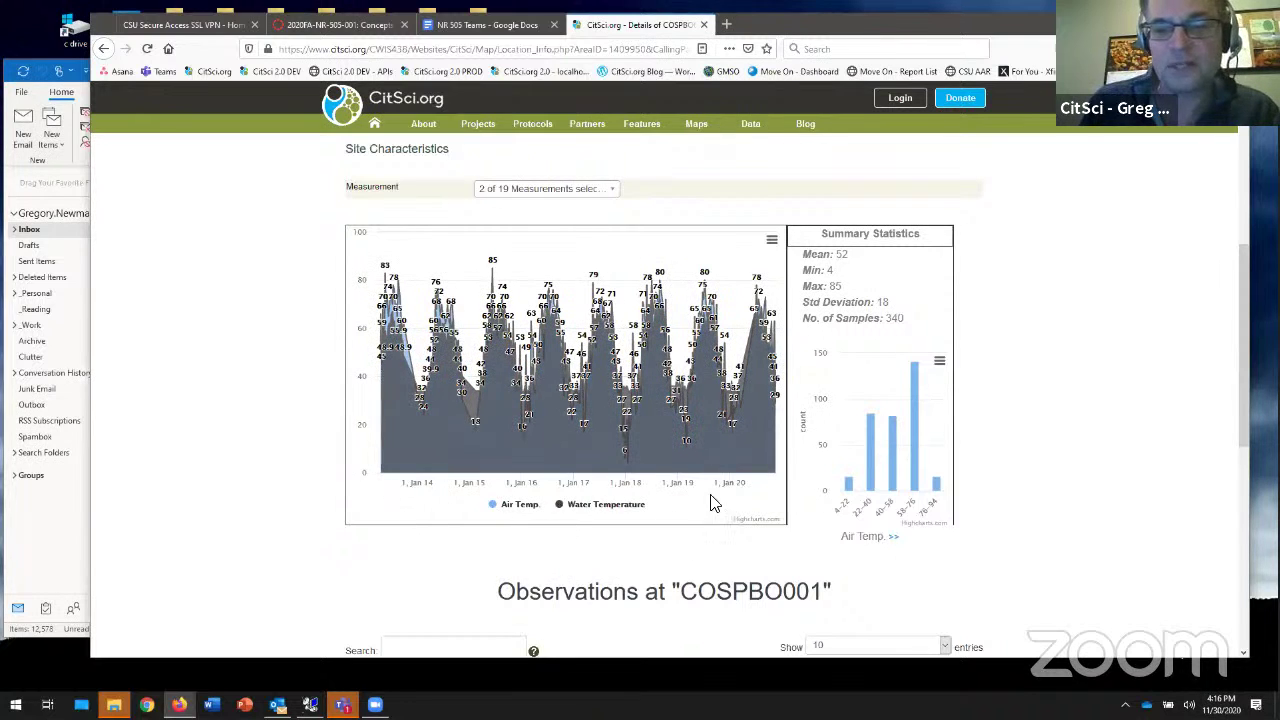
- Compare the summary statistics of Water Temperature and Air Temp., and look over the location's trends chart and details
left_click(892, 538)
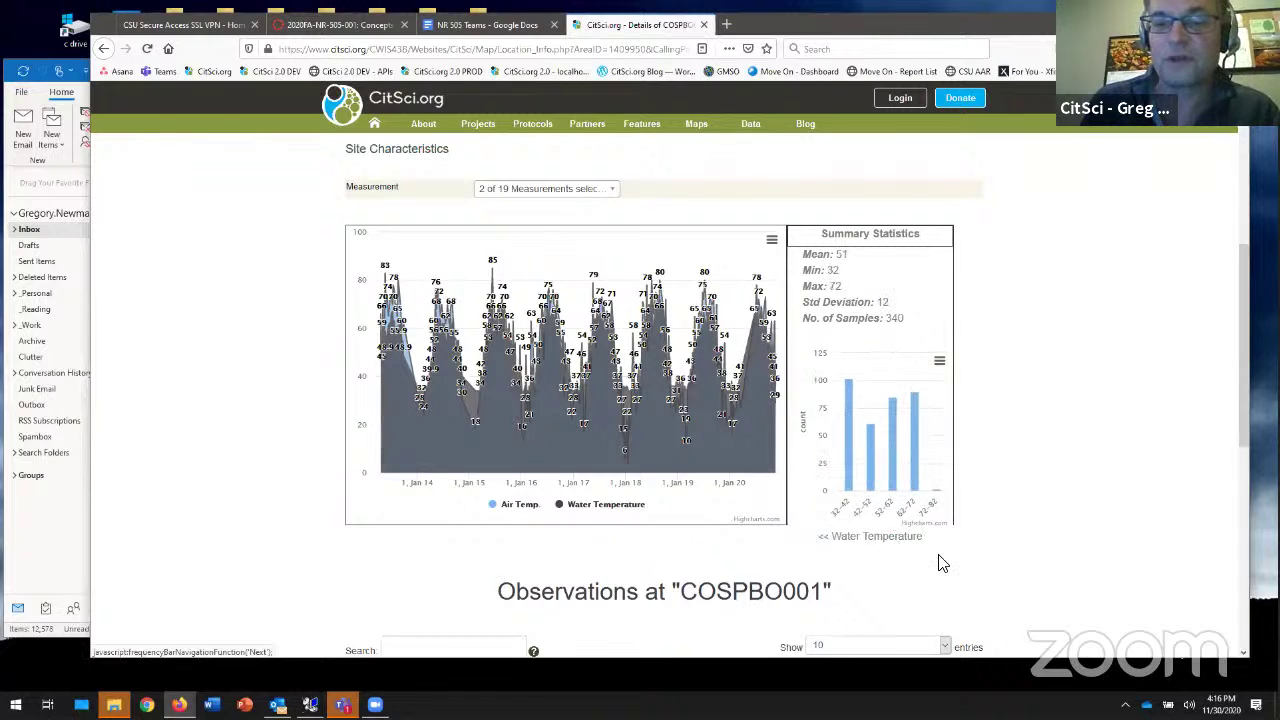
left_click(819, 542)
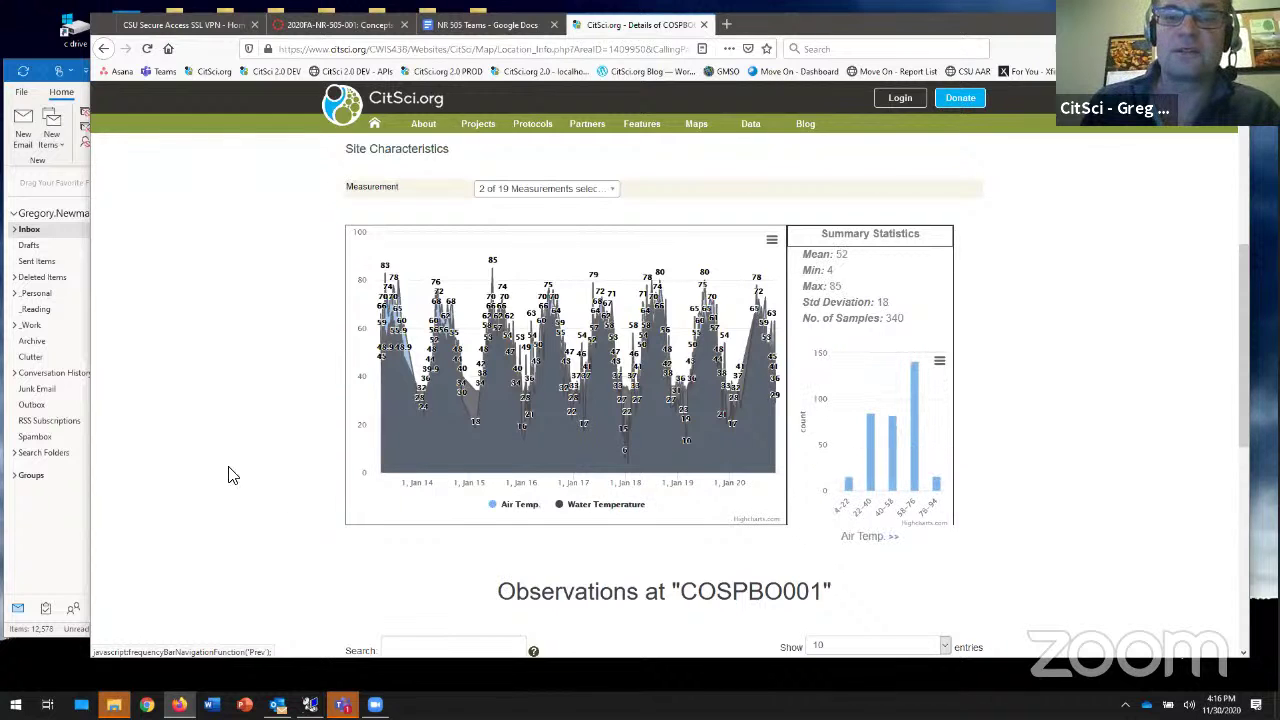
scroll(228, 475, "up", 3)
scroll(228, 475, "down", 4)
scroll(228, 475, "up", 2)
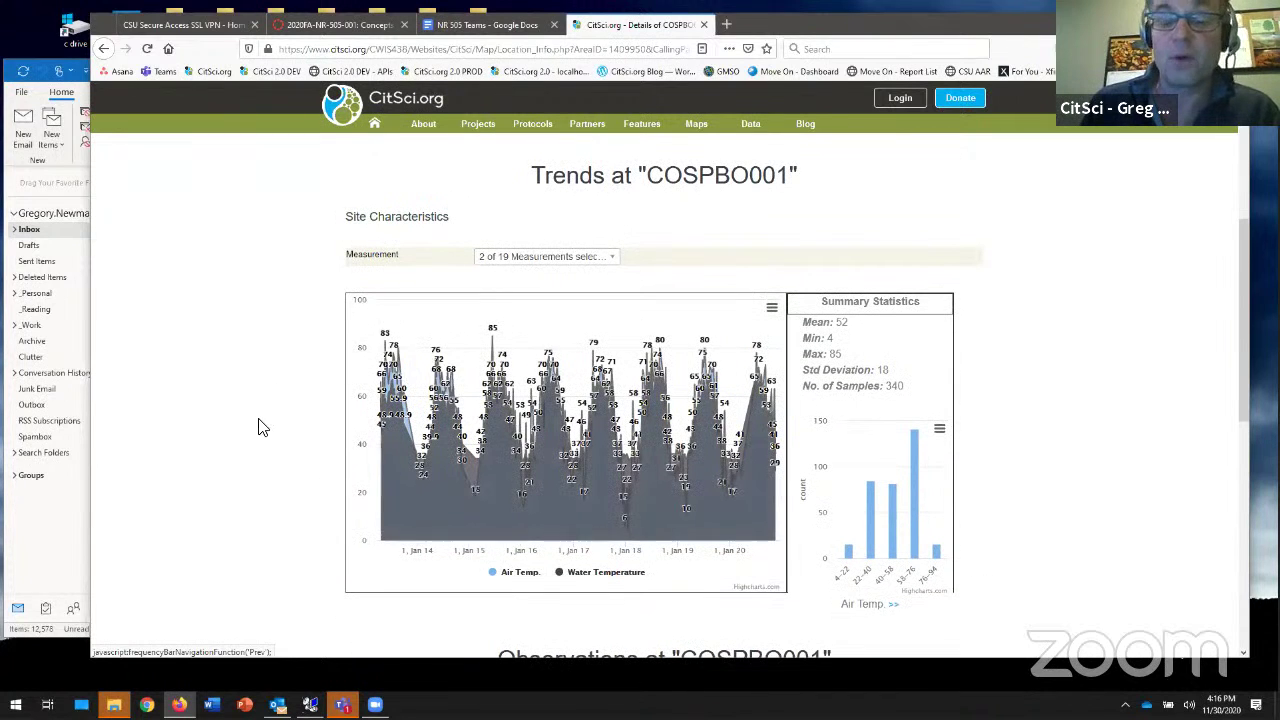
scroll(258, 427, "up", 2)
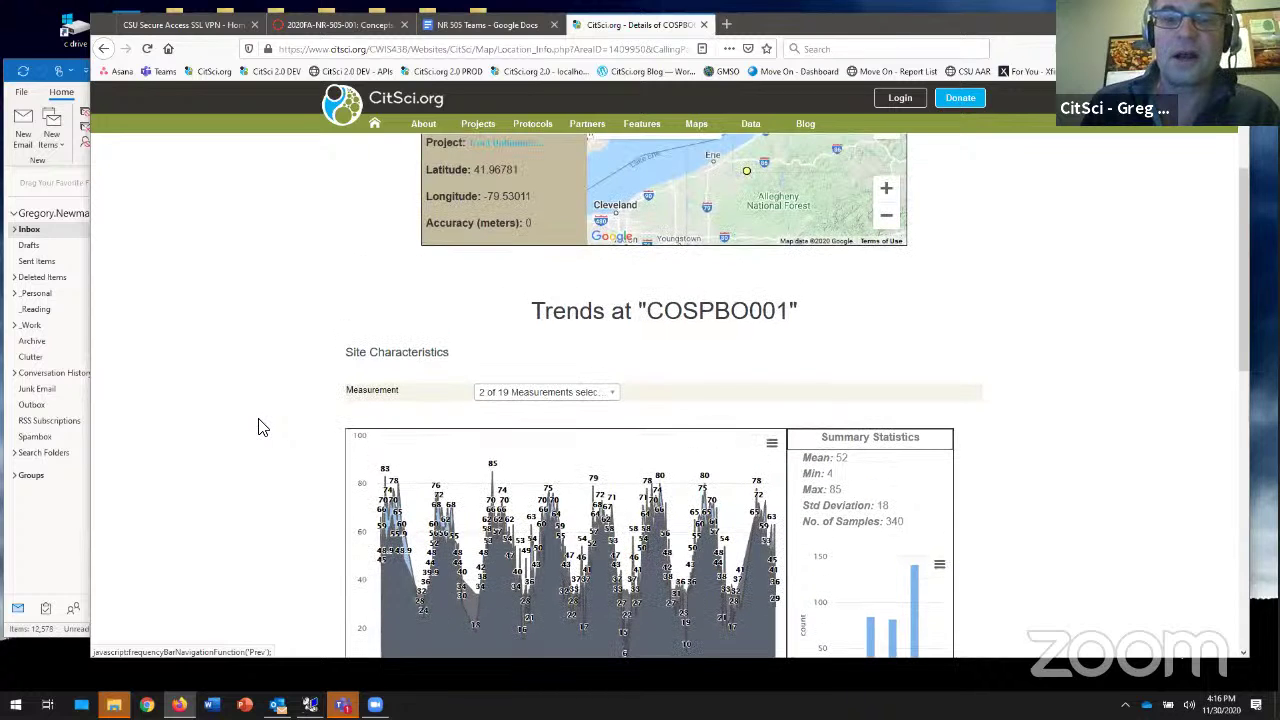
scroll(258, 427, "down", 2)
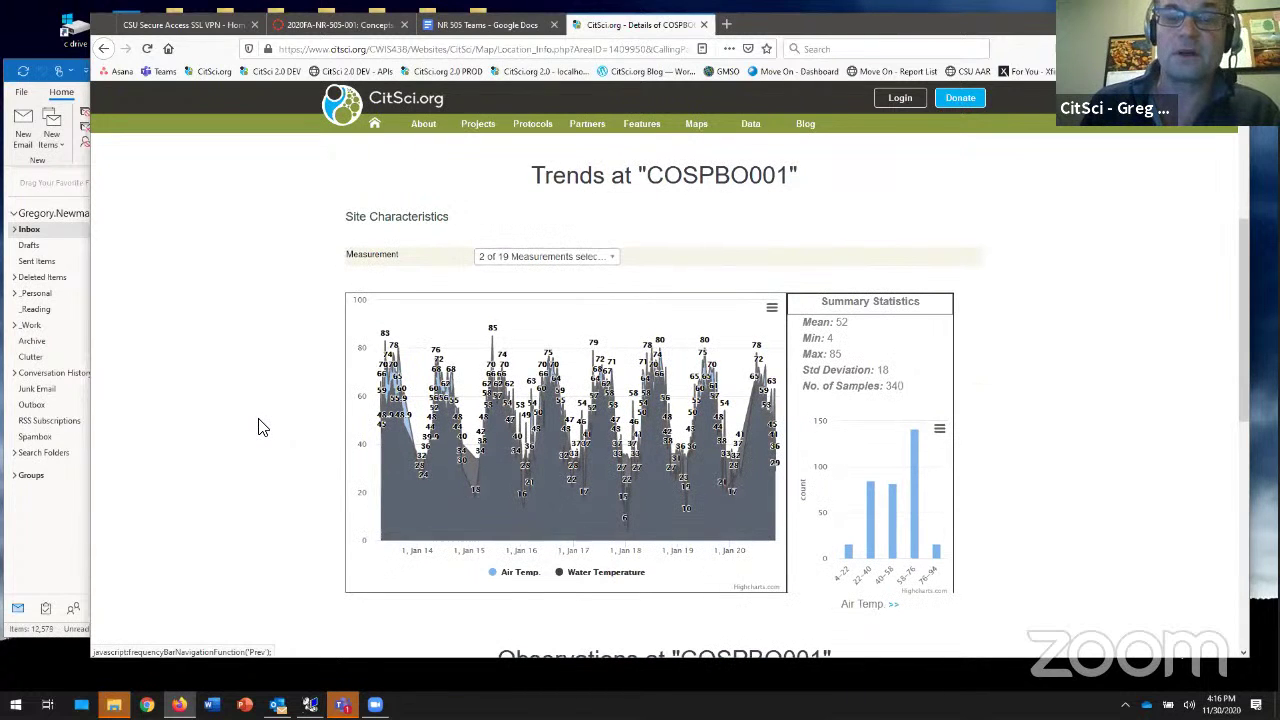
scroll(258, 427, "up", 3)
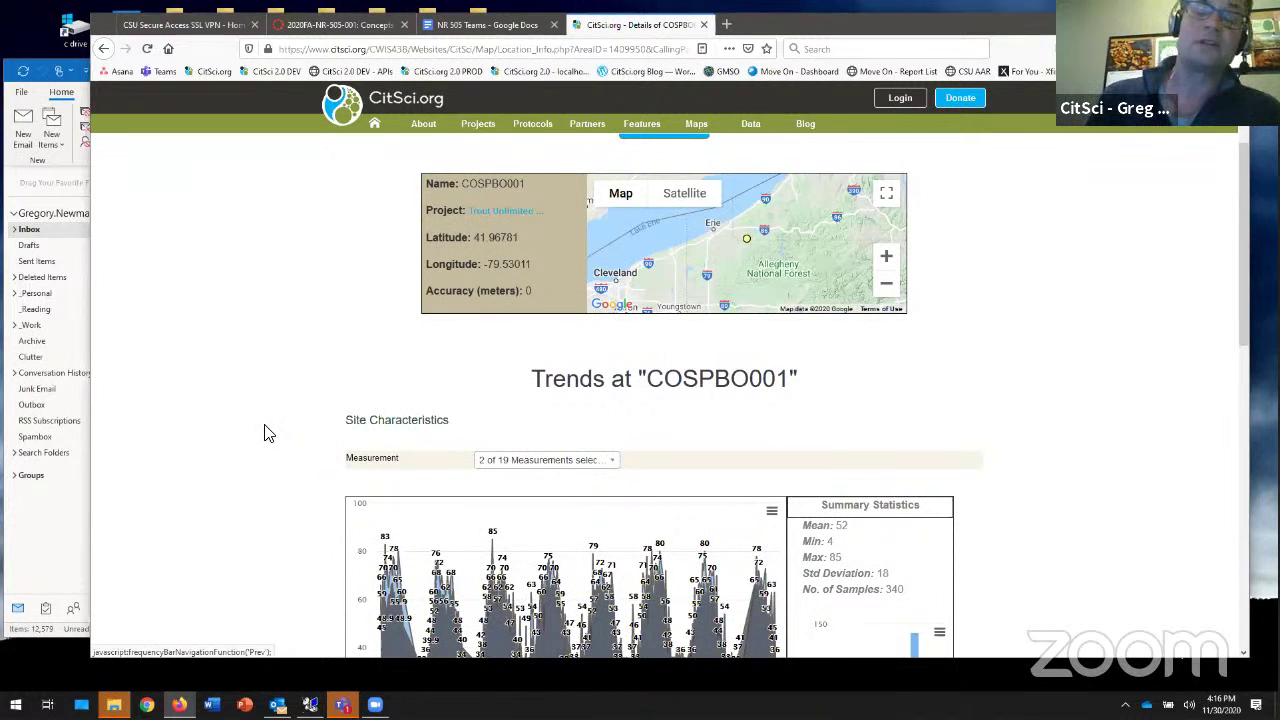
scroll(280, 405, "up", 2)
scroll(280, 401, "up", 1)
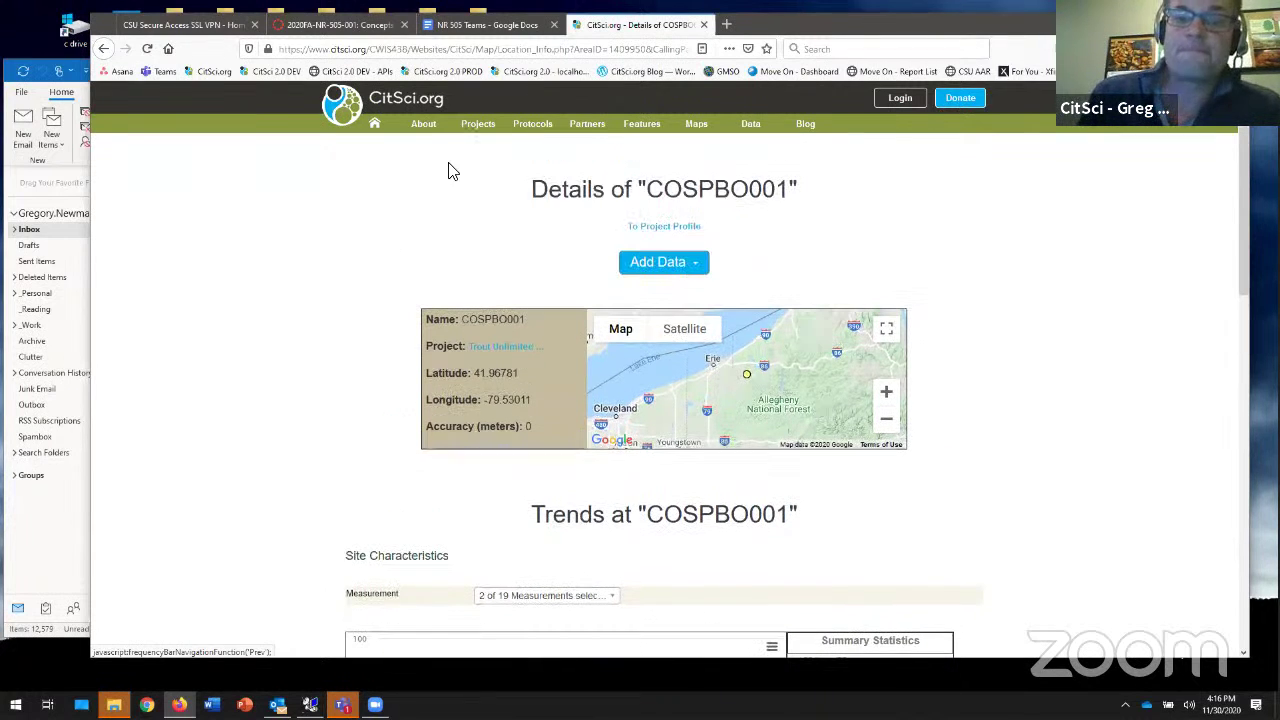
- Return to the CitSci.org home page, reopen the project list and look through its first page
left_click(376, 126)
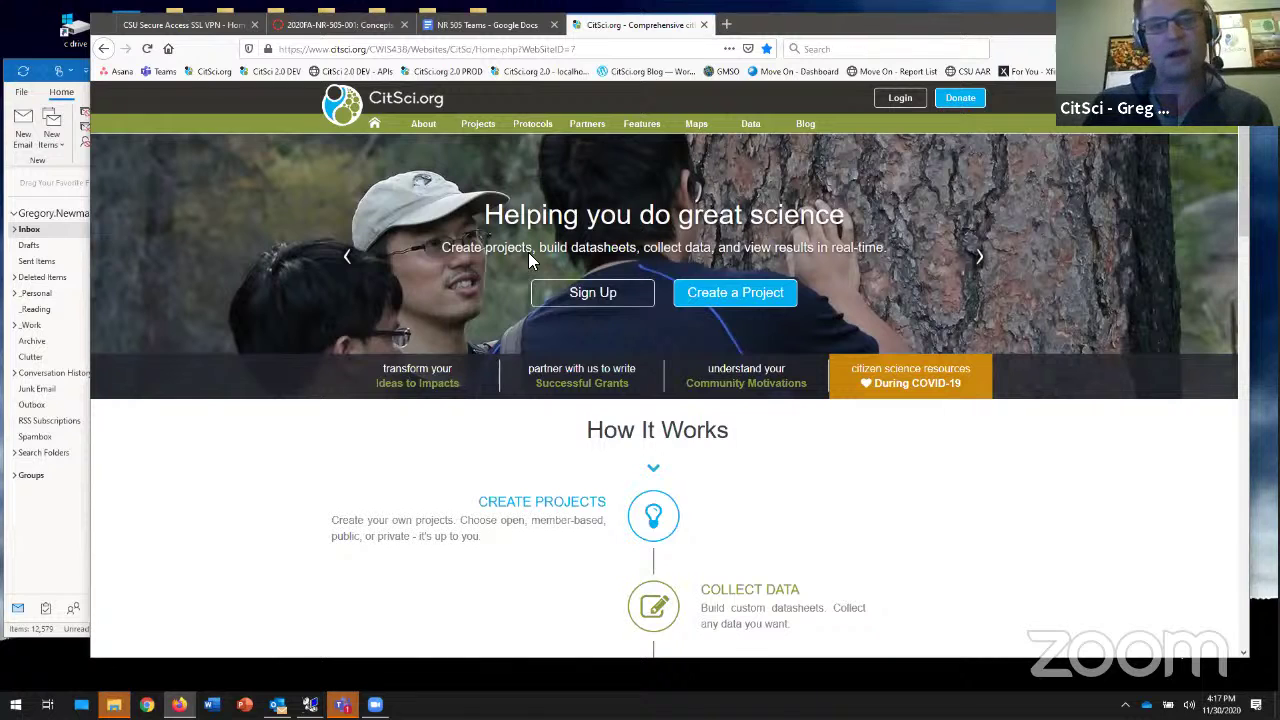
left_click(484, 128)
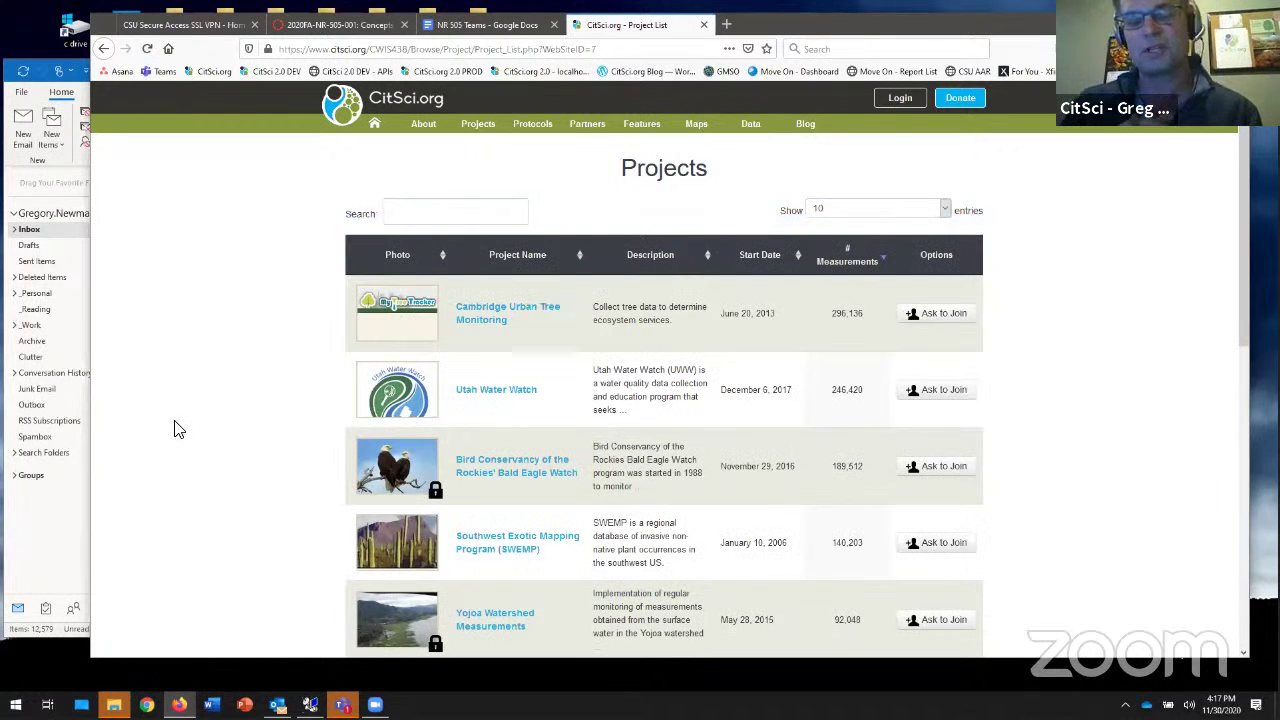
scroll(167, 427, "down", 5)
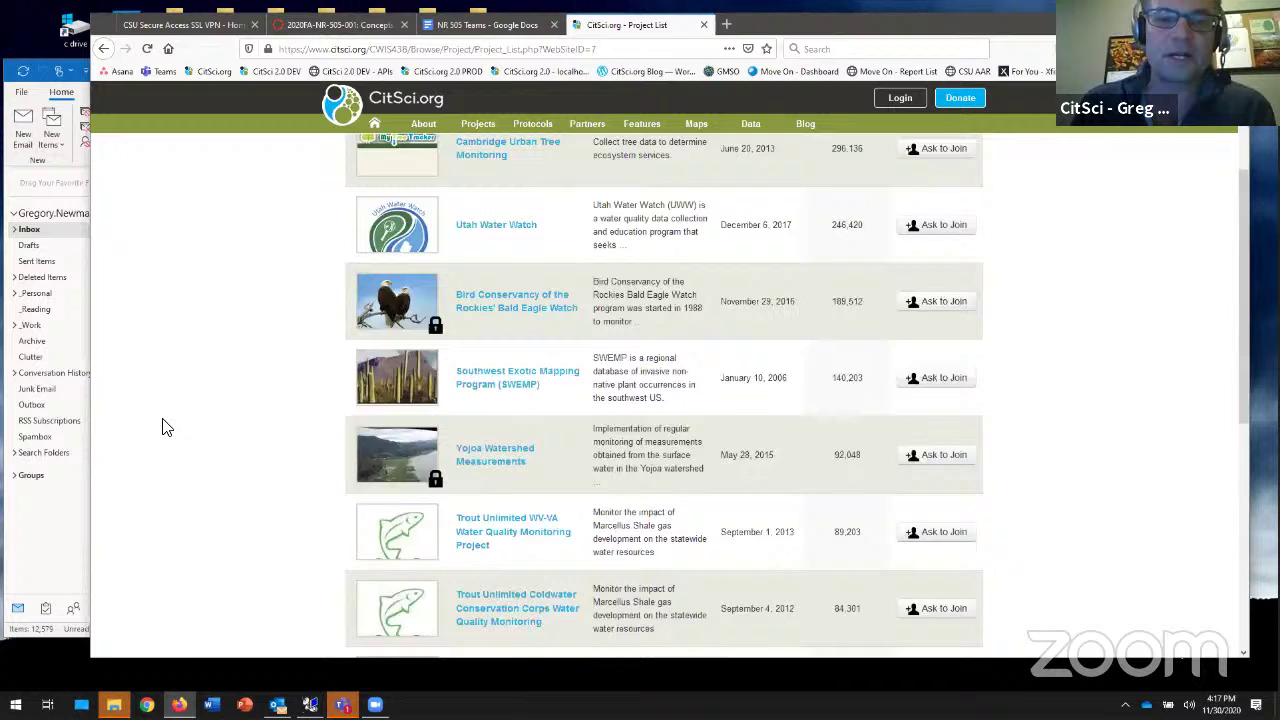
scroll(177, 416, "down", 3)
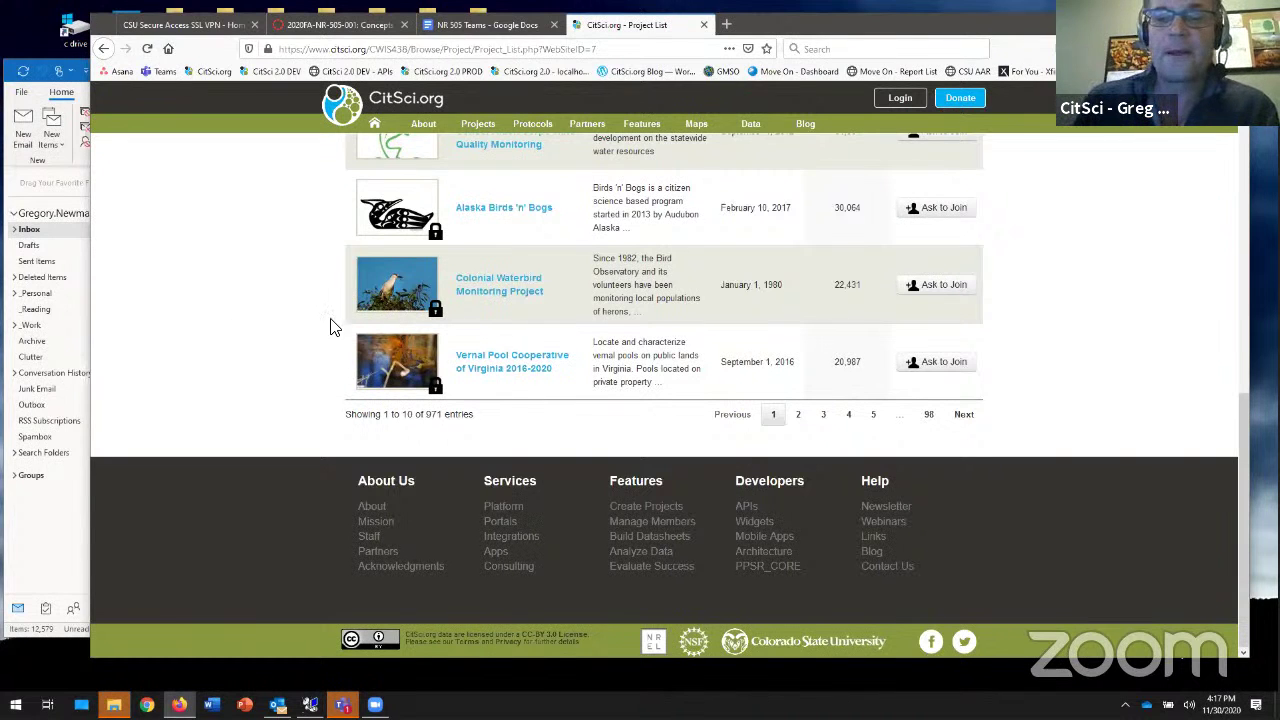
- Show the second page of the project list and examine the projects' join options and lock and open badges
scroll(178, 374, "up", 3)
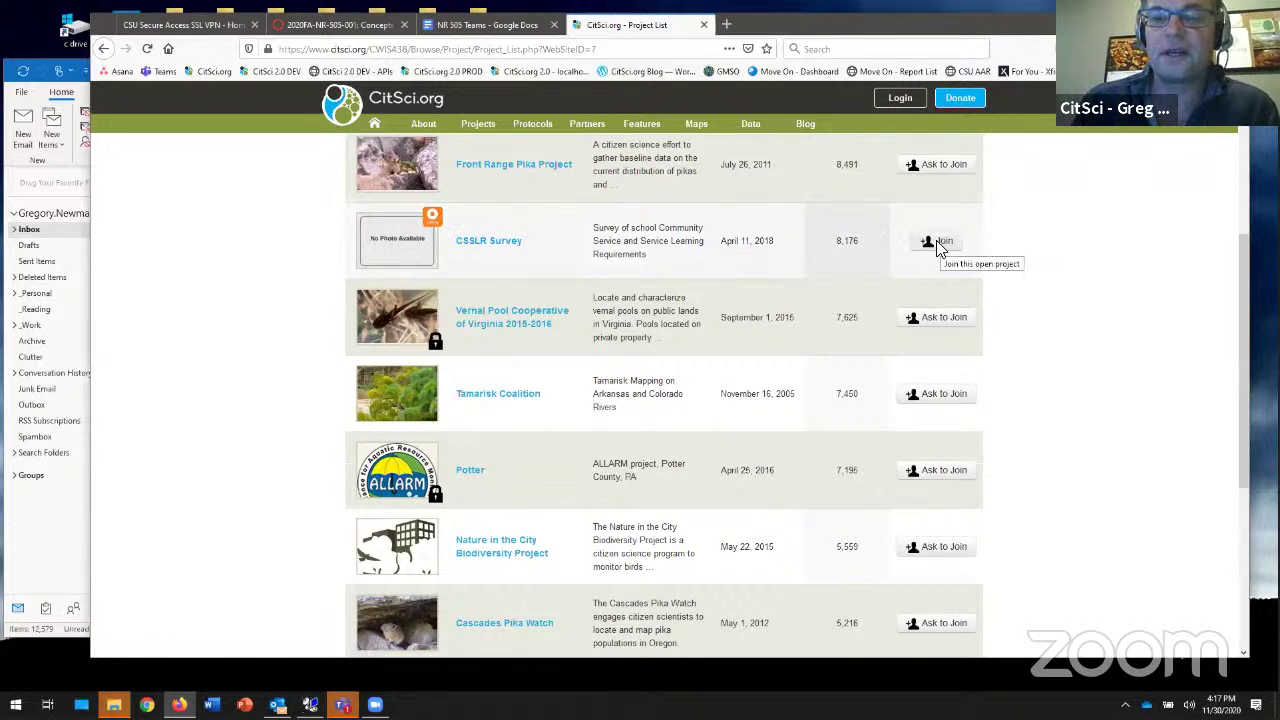
scroll(296, 391, "down", 1)
scroll(296, 391, "down", 1)
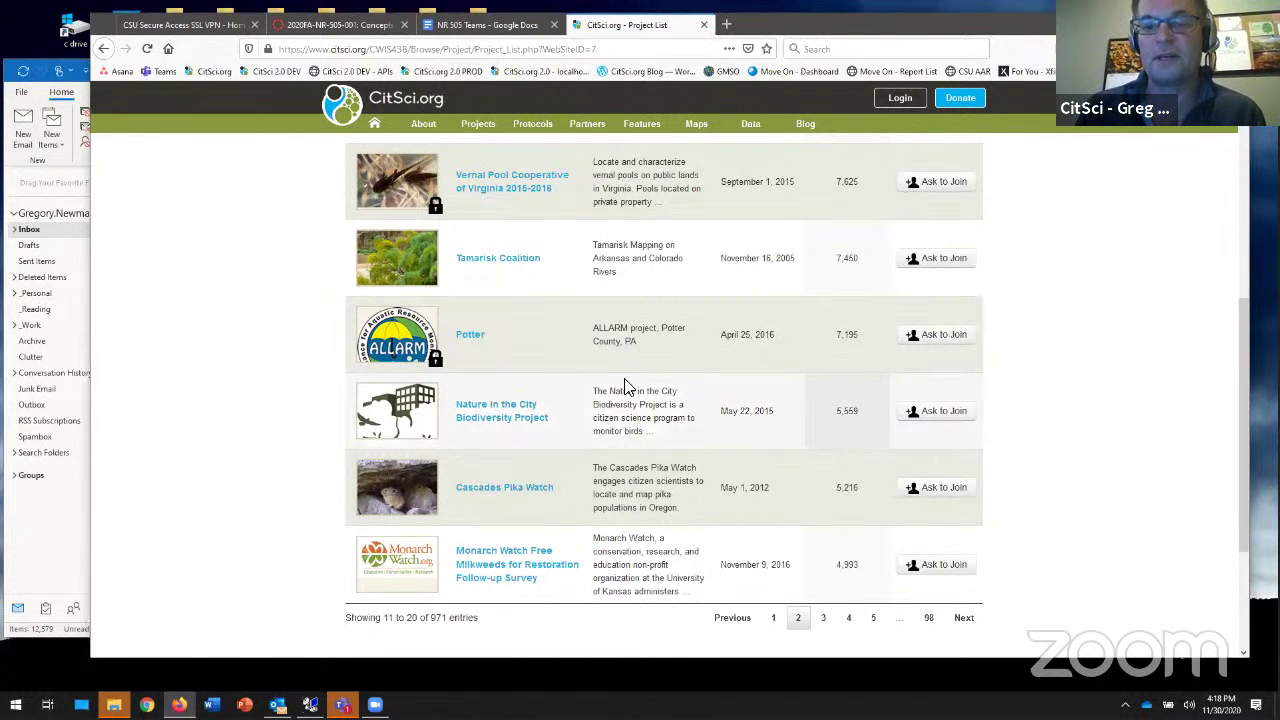
scroll(630, 380, "up", 3)
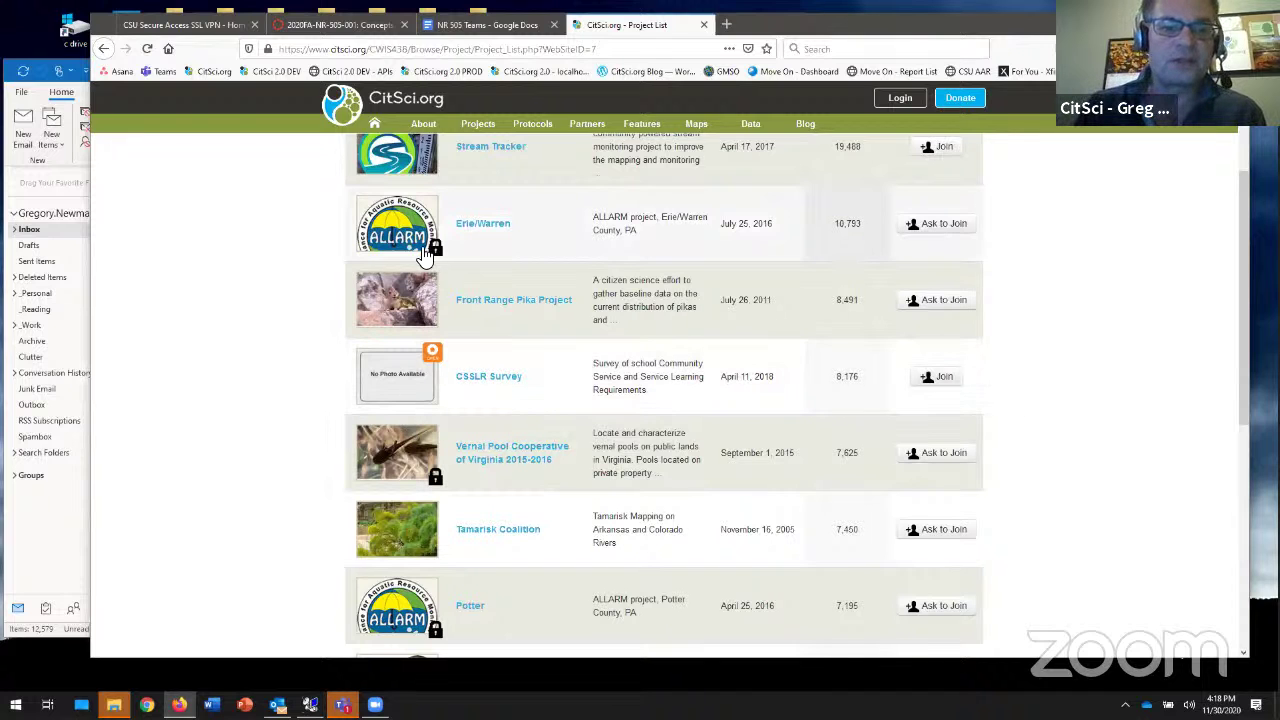
scroll(268, 343, "up", 2)
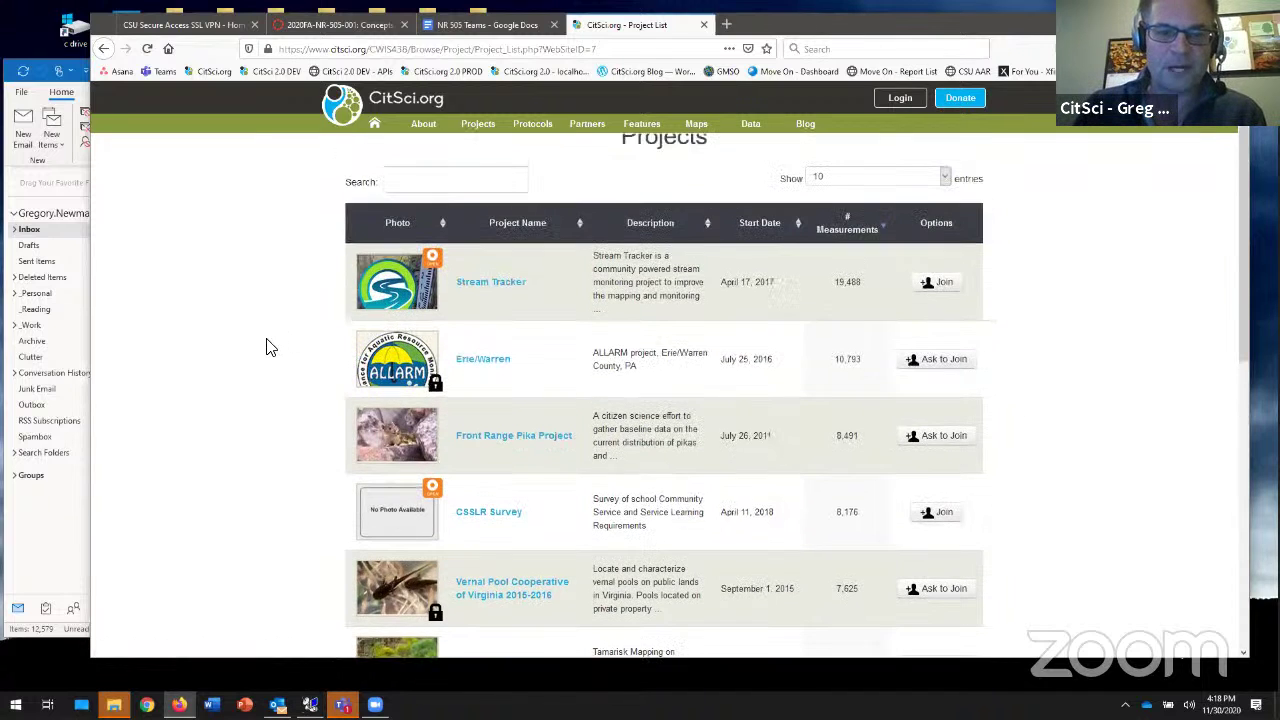
scroll(266, 346, "down", 1)
scroll(268, 347, "down", 1)
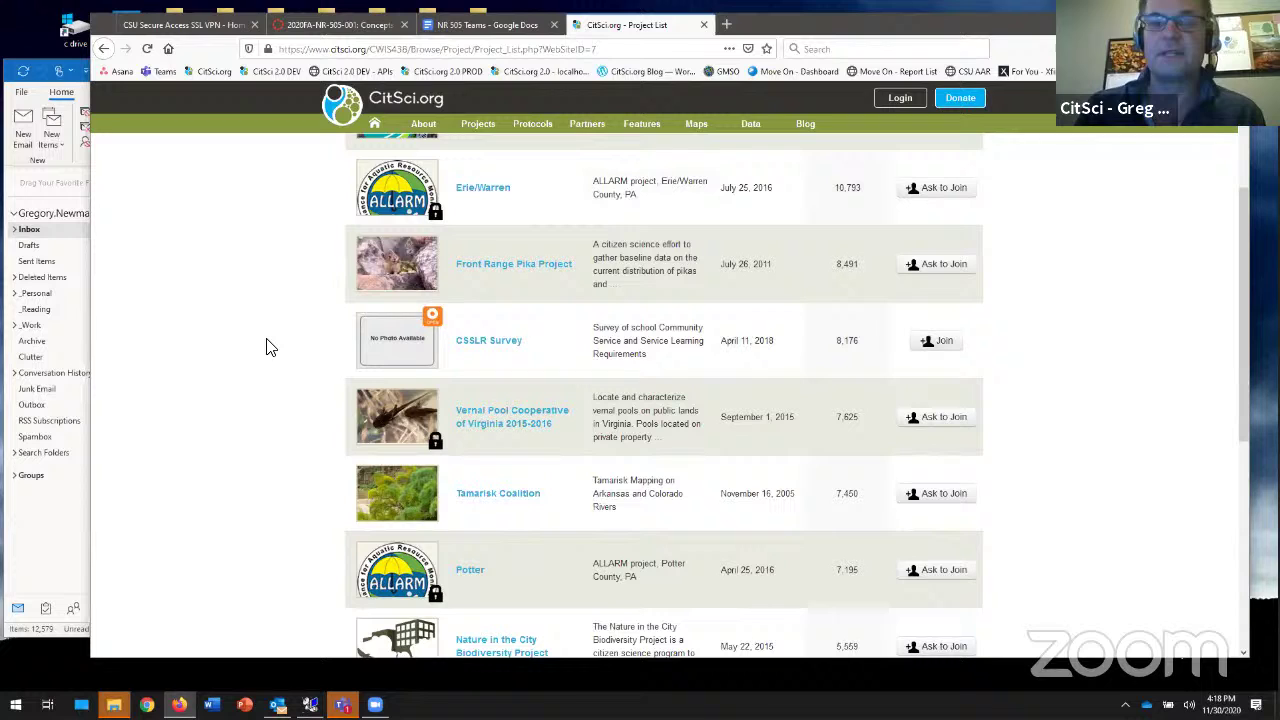
- Open the Front Range Pika Project profile and look through its observations table
left_click(519, 266)
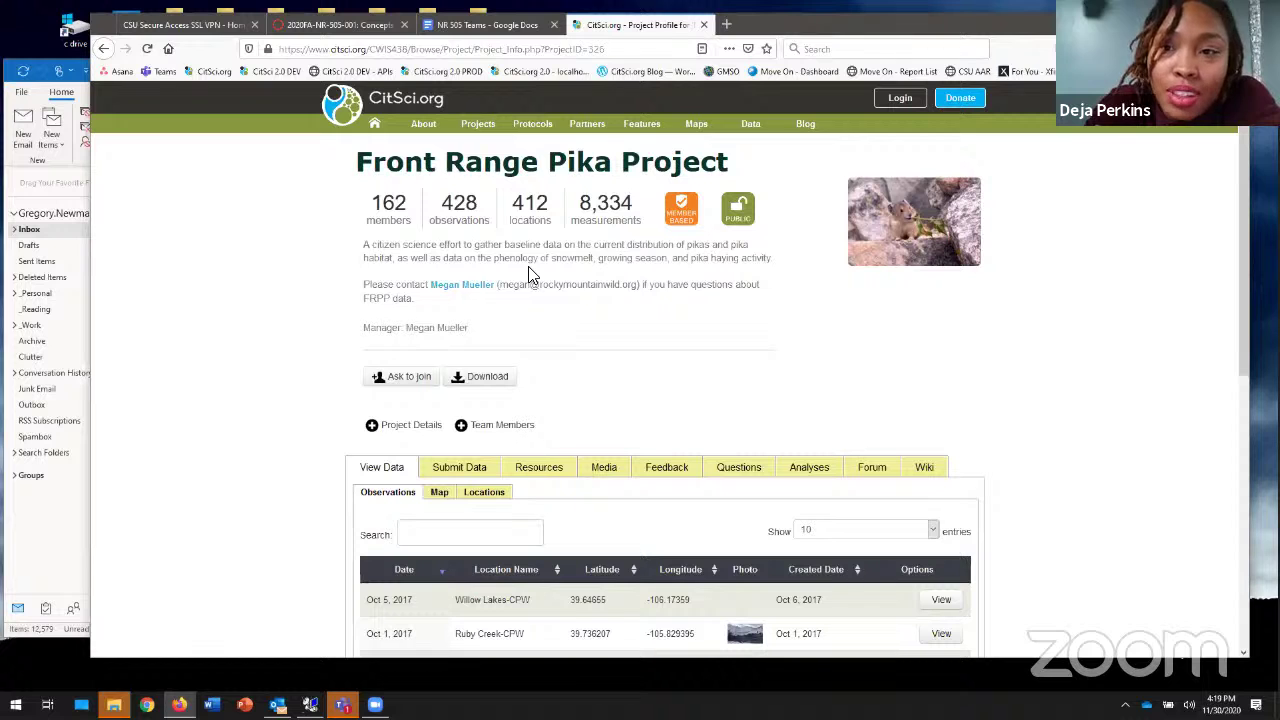
scroll(530, 275, "down", 3)
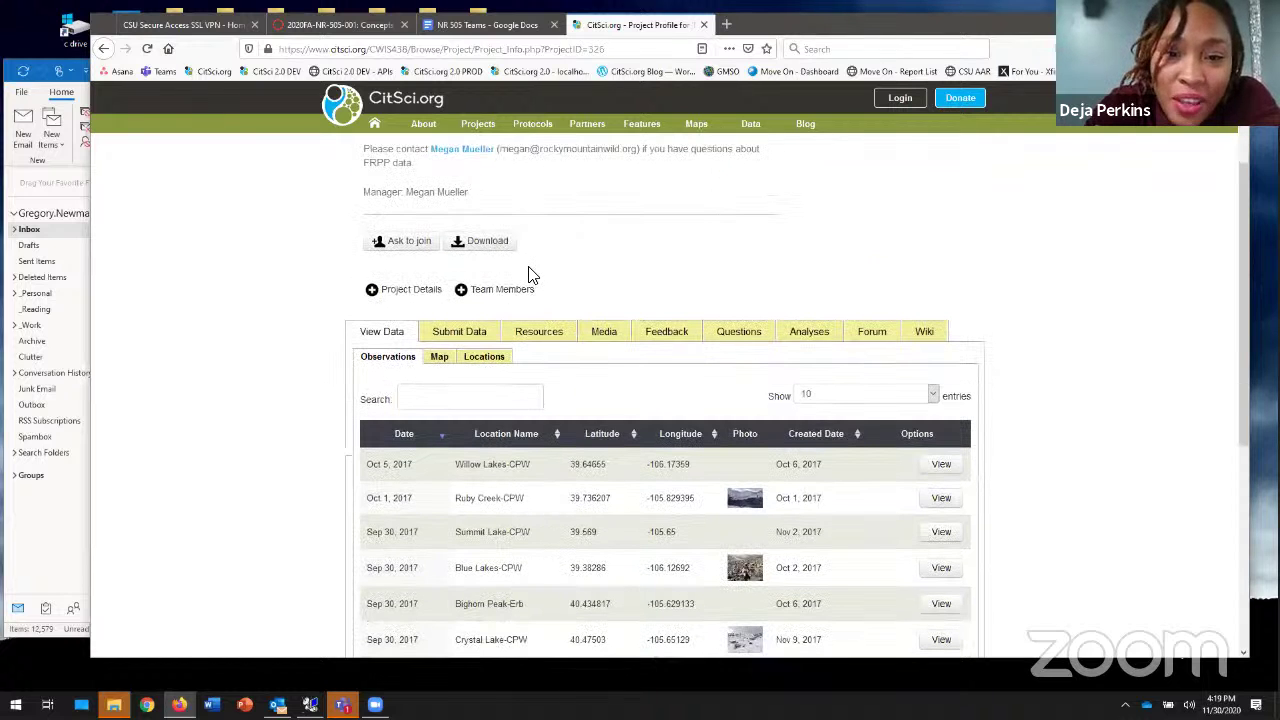
scroll(530, 275, "down", 3)
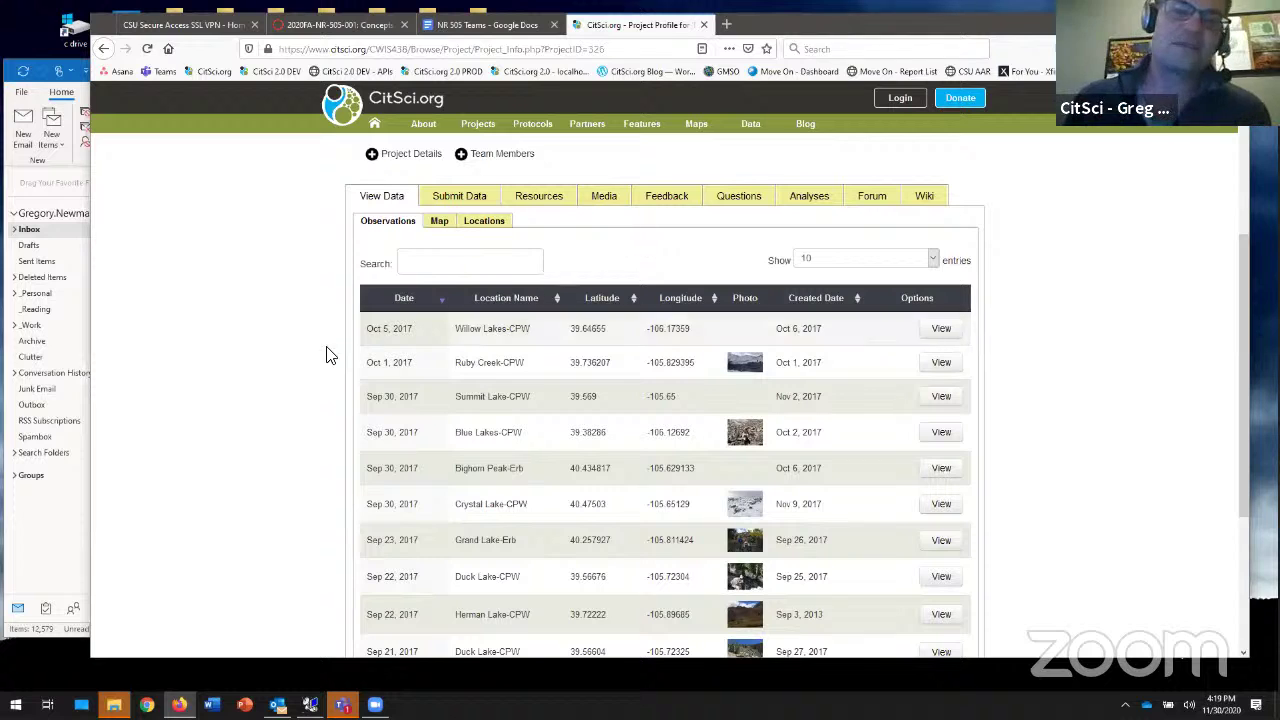
scroll(312, 352, "down", 3)
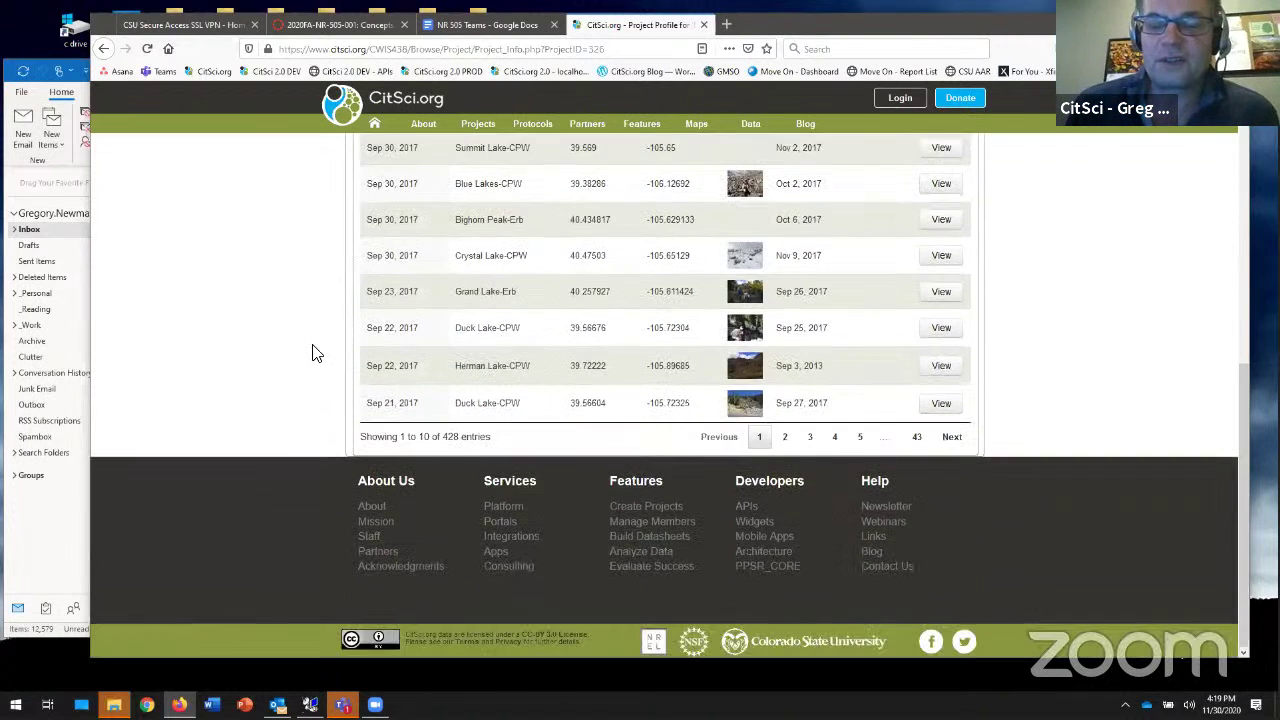
scroll(312, 352, "up", 3)
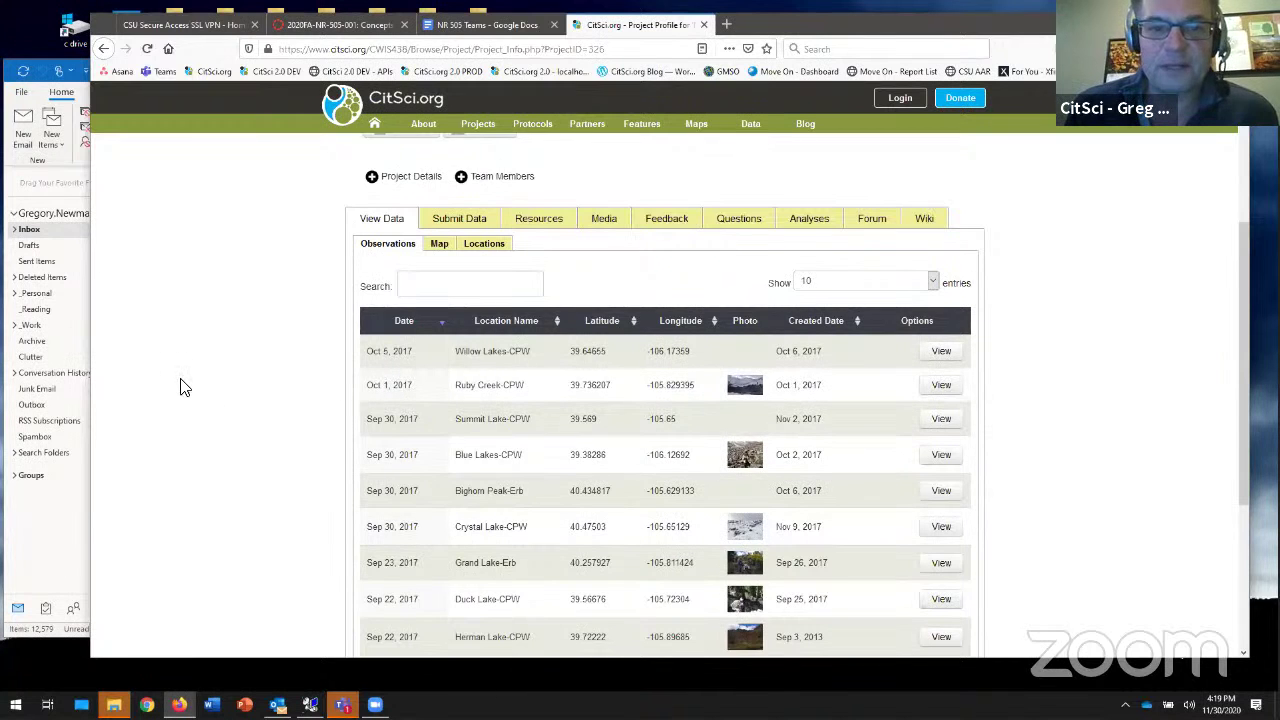
scroll(185, 387, "up", 3)
scroll(298, 367, "down", 2)
scroll(298, 367, "down", 1)
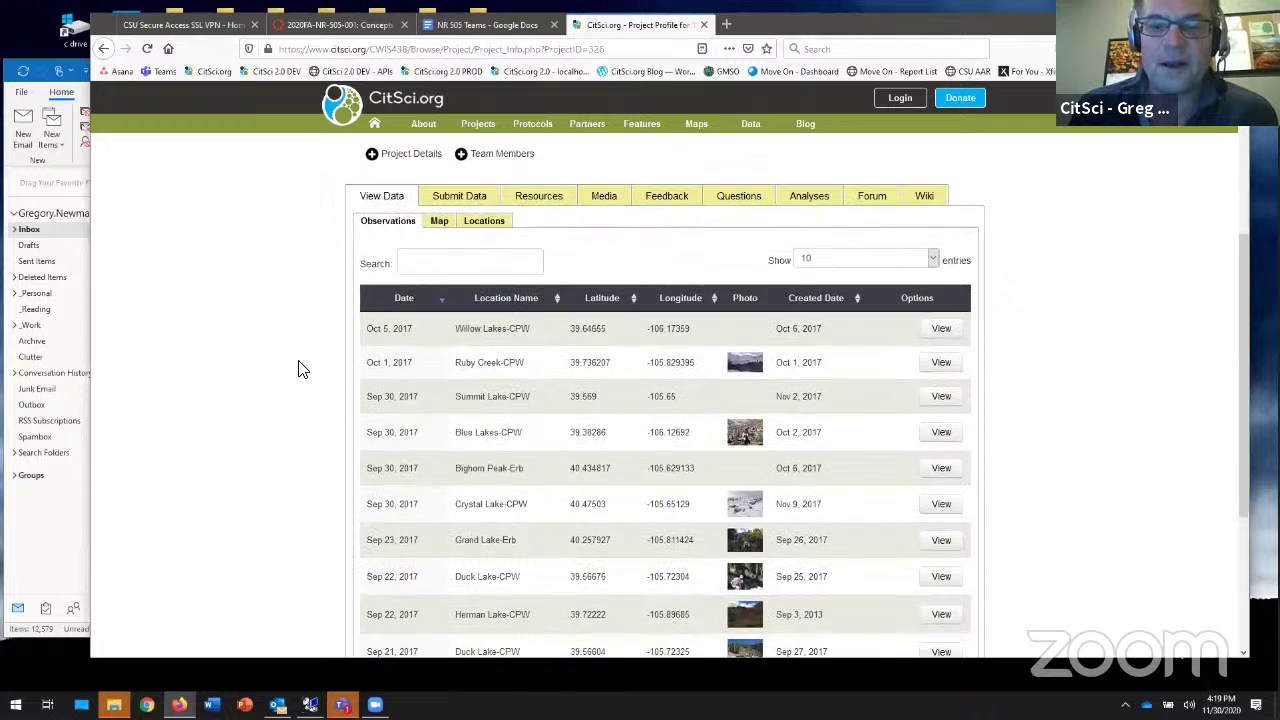
- View the September 30, 2017 Crystal Lake-CPW observation and examine its map, details, comments, photos and American pika record
left_click(944, 509)
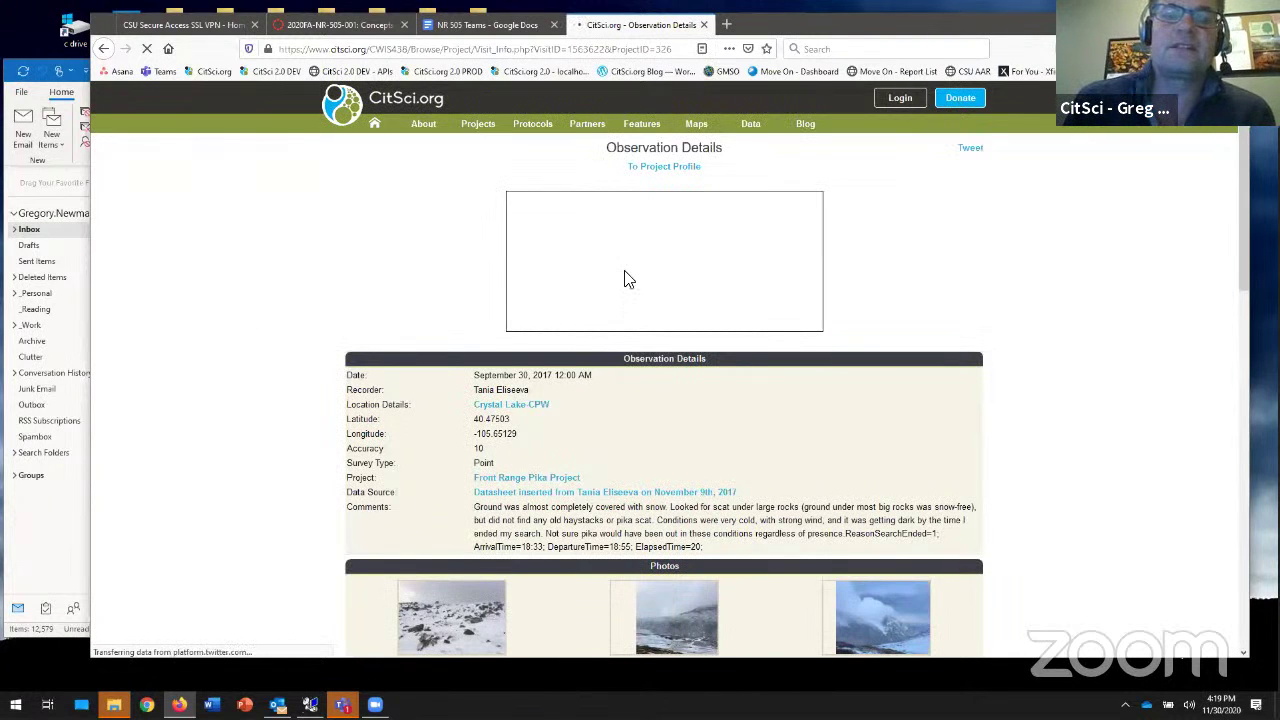
scroll(232, 344, "down", 3)
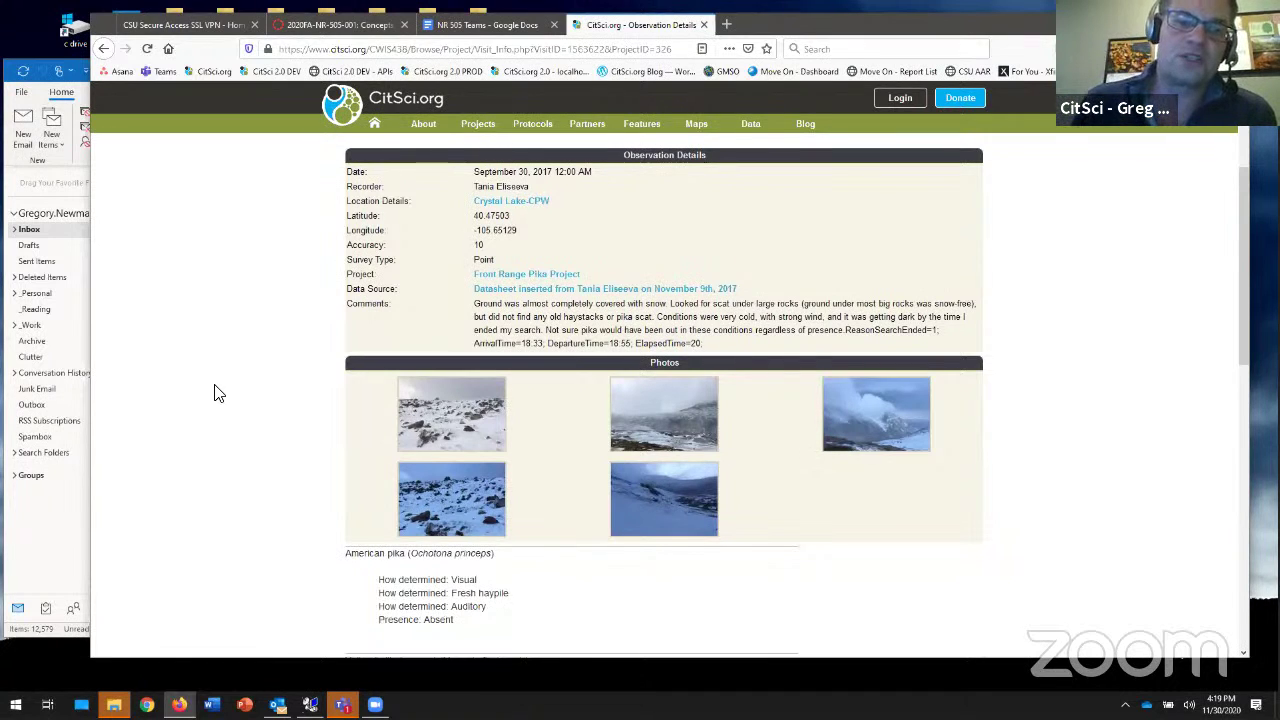
scroll(220, 388, "up", 1)
scroll(220, 388, "up", 2)
scroll(220, 388, "up", 1)
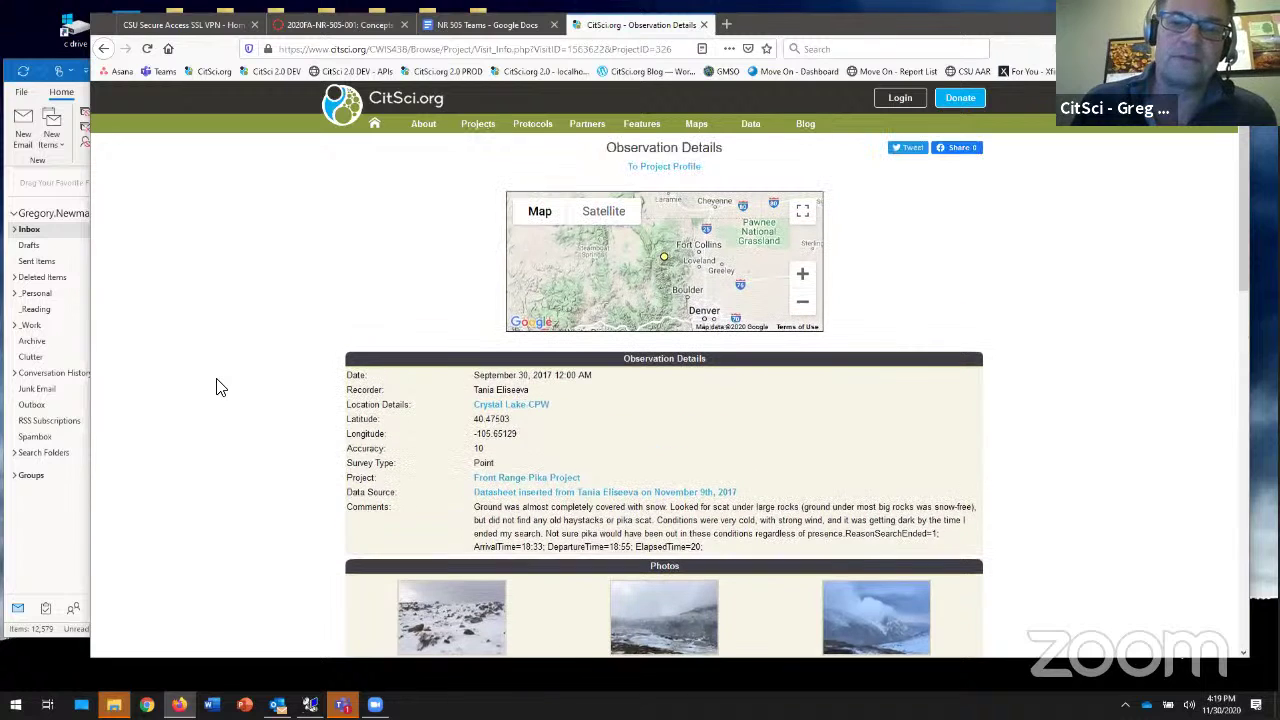
scroll(220, 388, "down", 3)
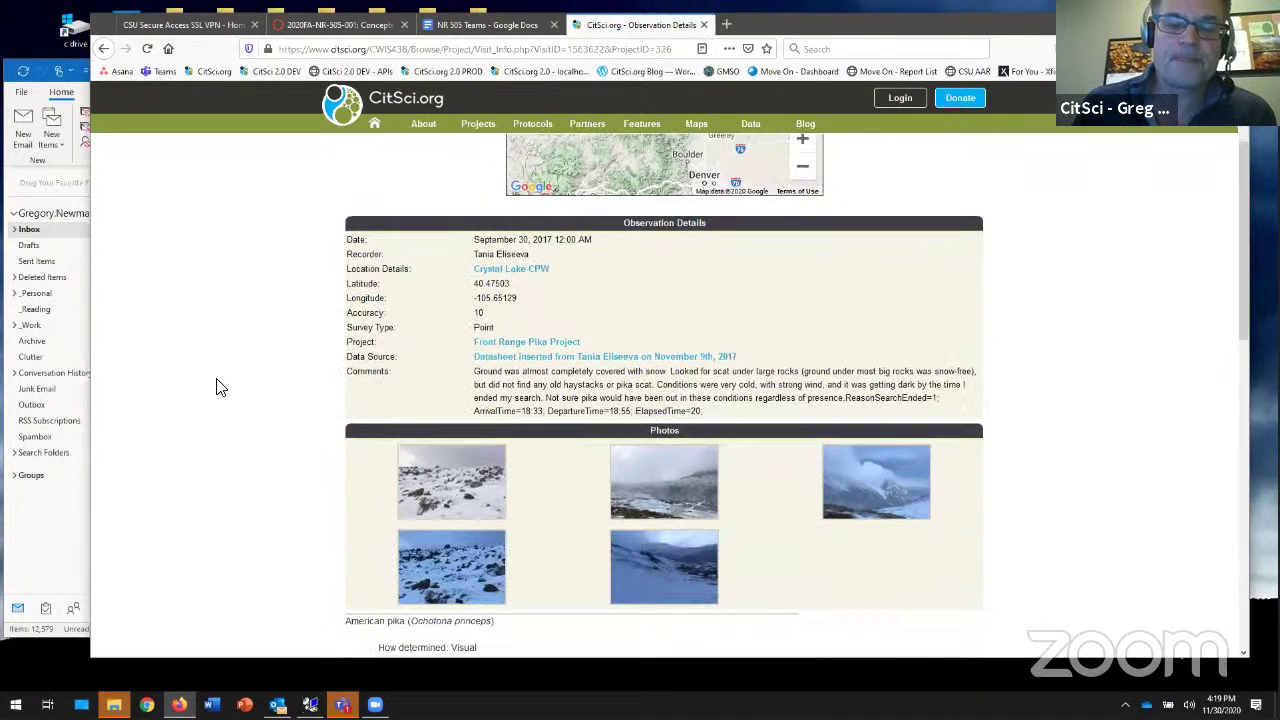
scroll(220, 388, "down", 2)
scroll(220, 388, "up", 5)
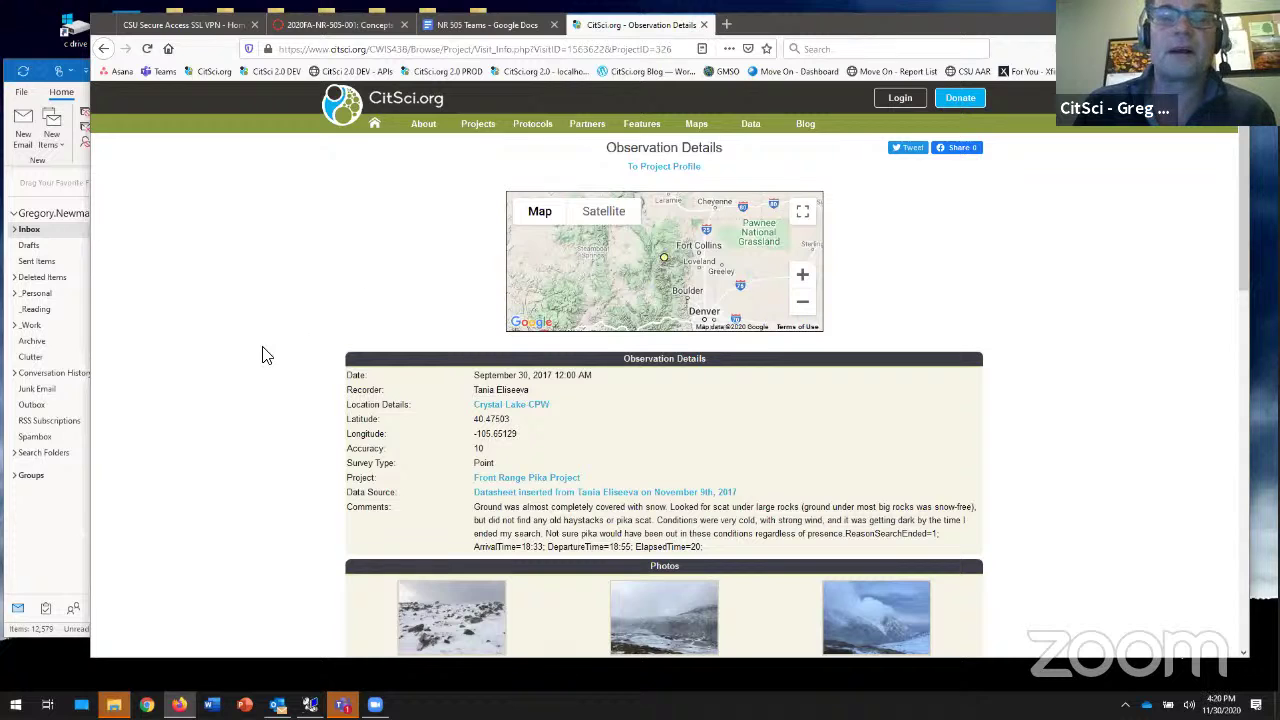
scroll(258, 377, "down", 3)
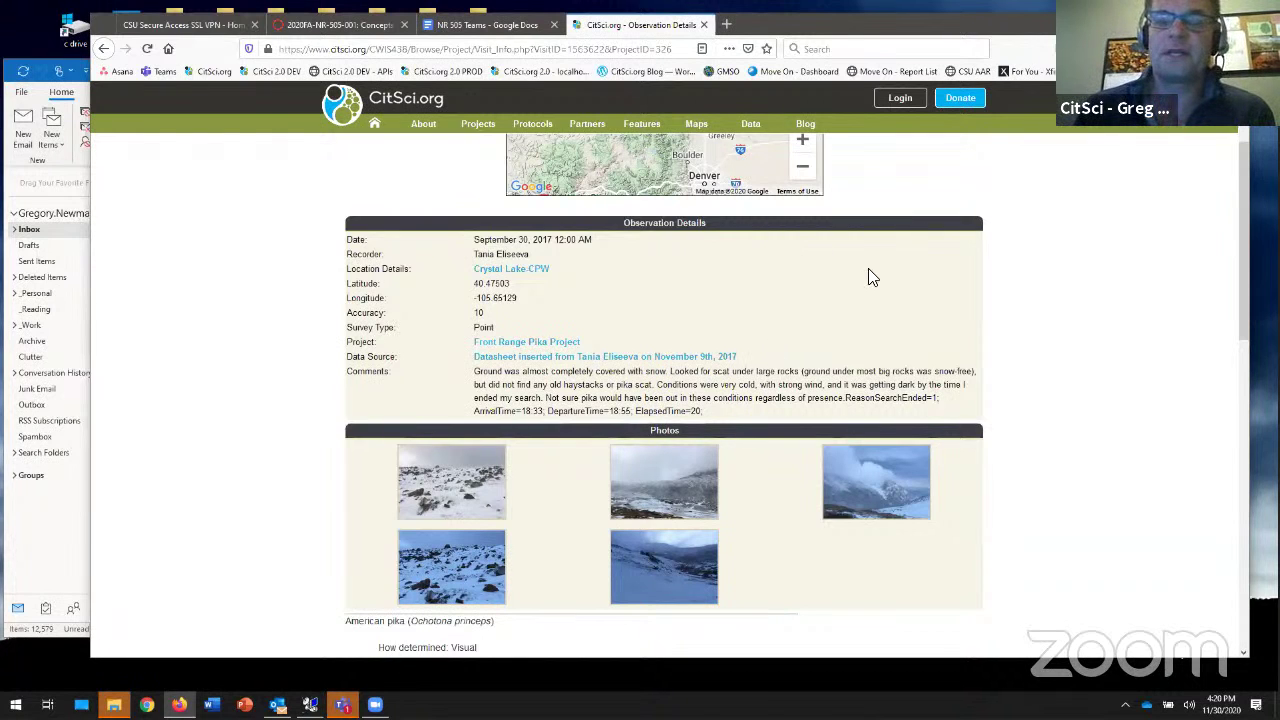
scroll(910, 277, "up", 3)
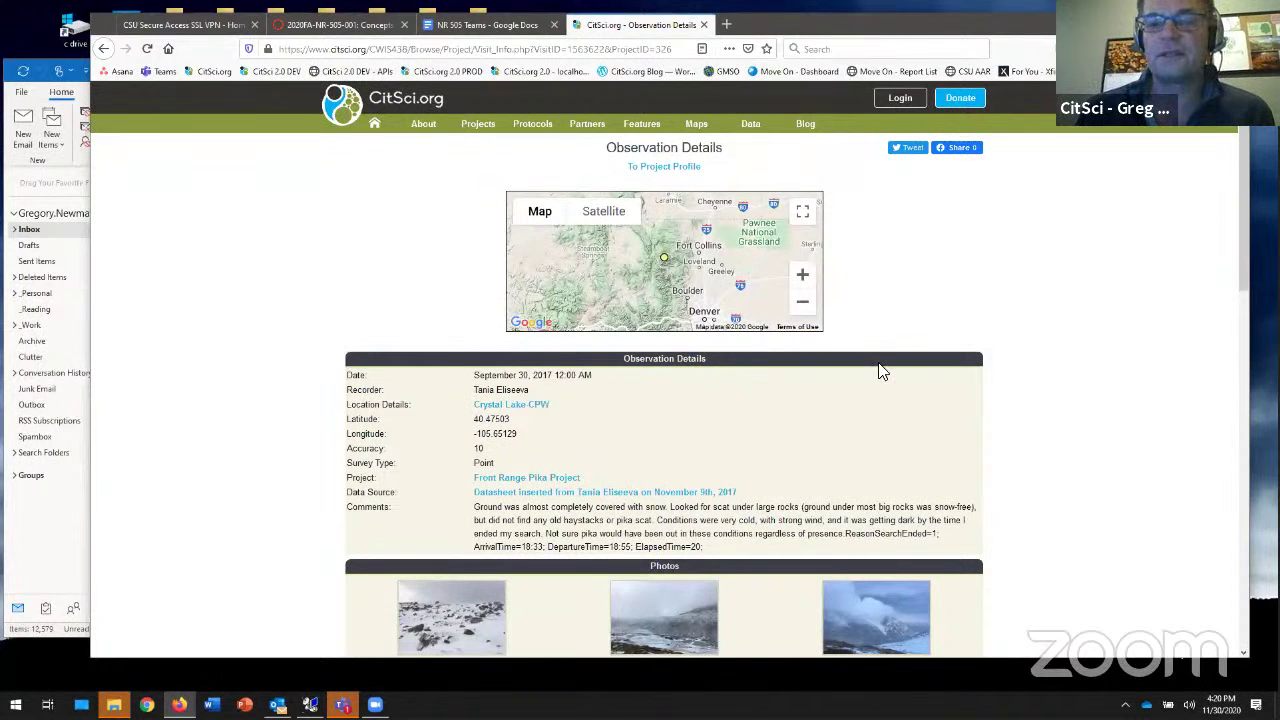
scroll(880, 371, "down", 2)
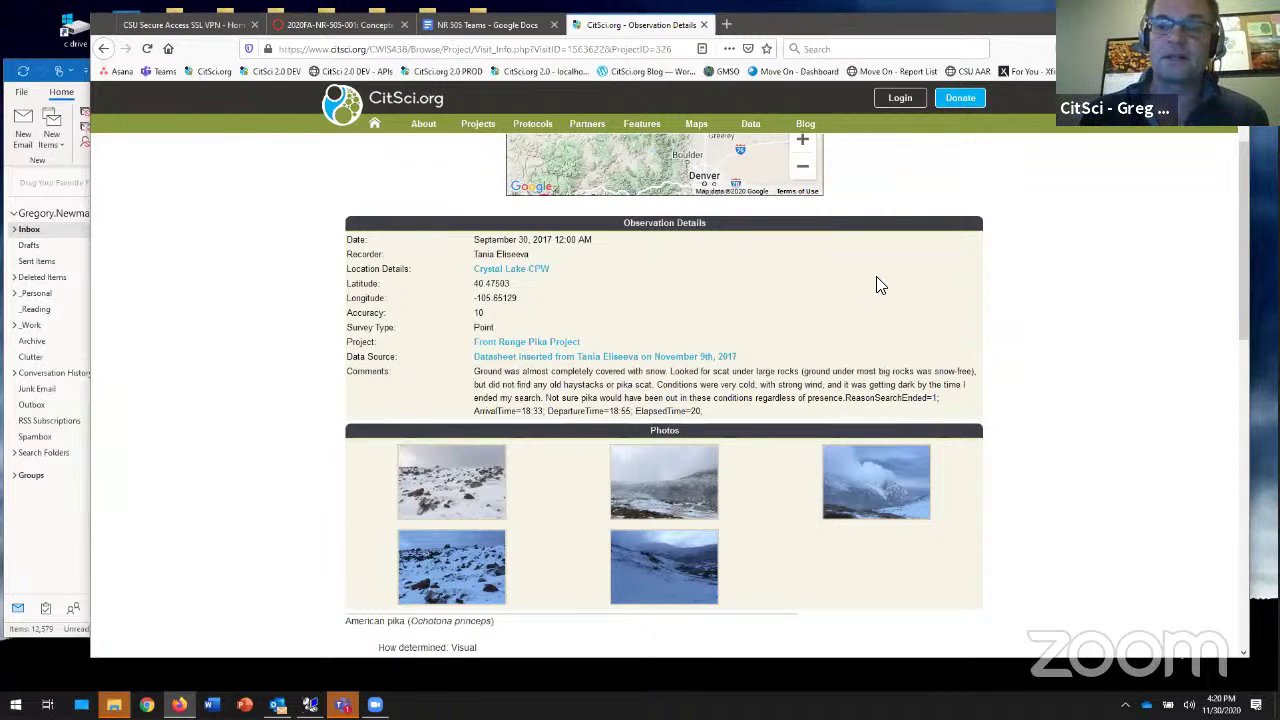
- Examine the Crystal Lake-CPW observation's photos, comments and yellow-bellied marmot record, and return to the Front Range Pika Project profile
scroll(877, 284, "up", 2)
scroll(877, 284, "down", 2)
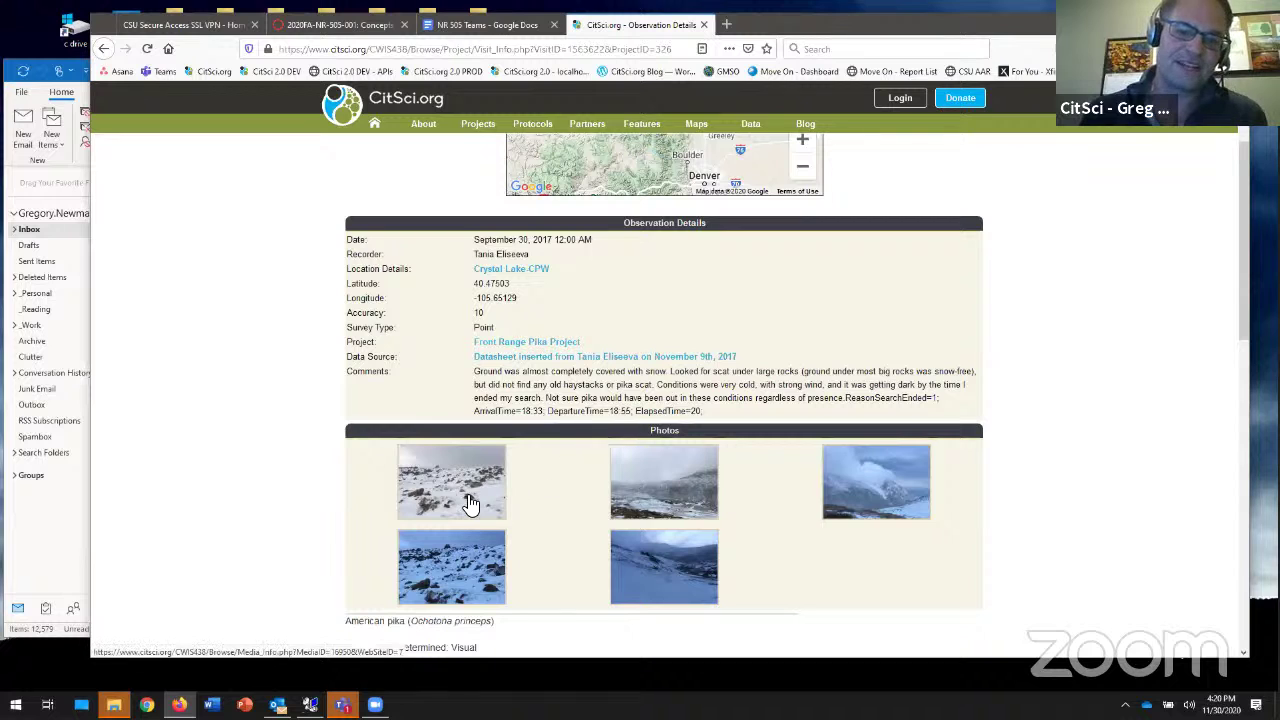
scroll(797, 445, "down", 3)
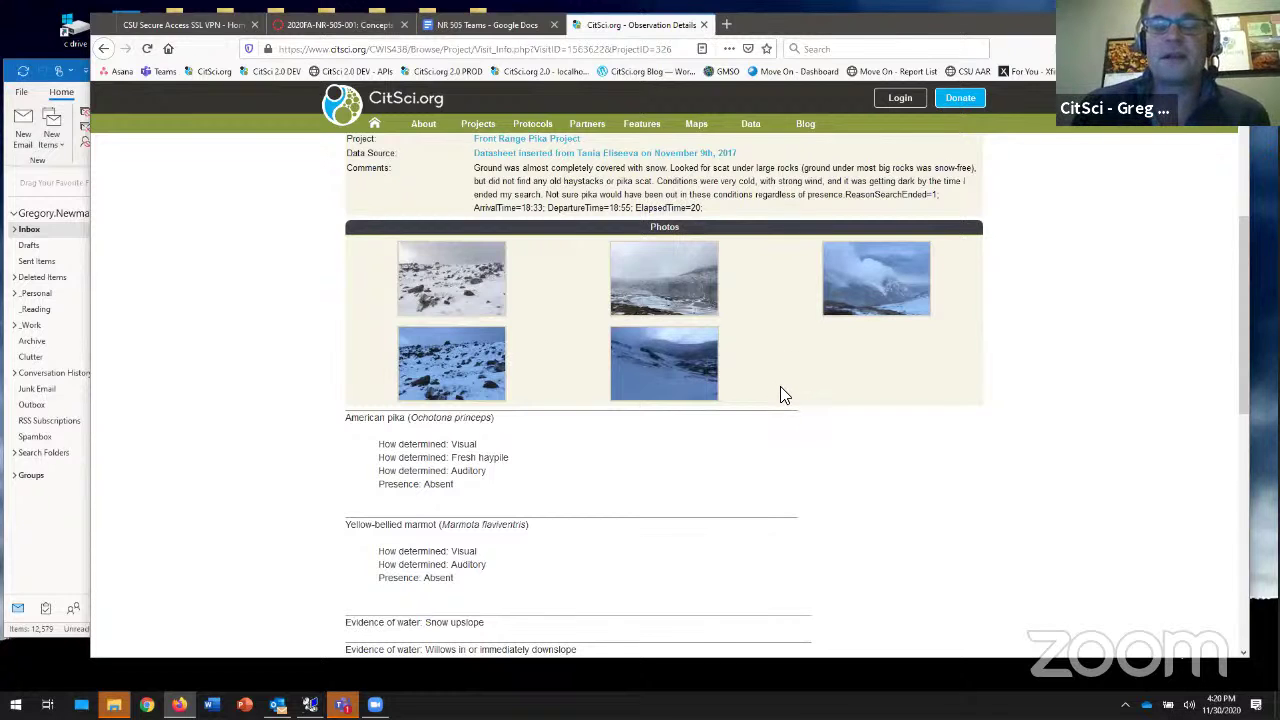
scroll(800, 432, "up", 3)
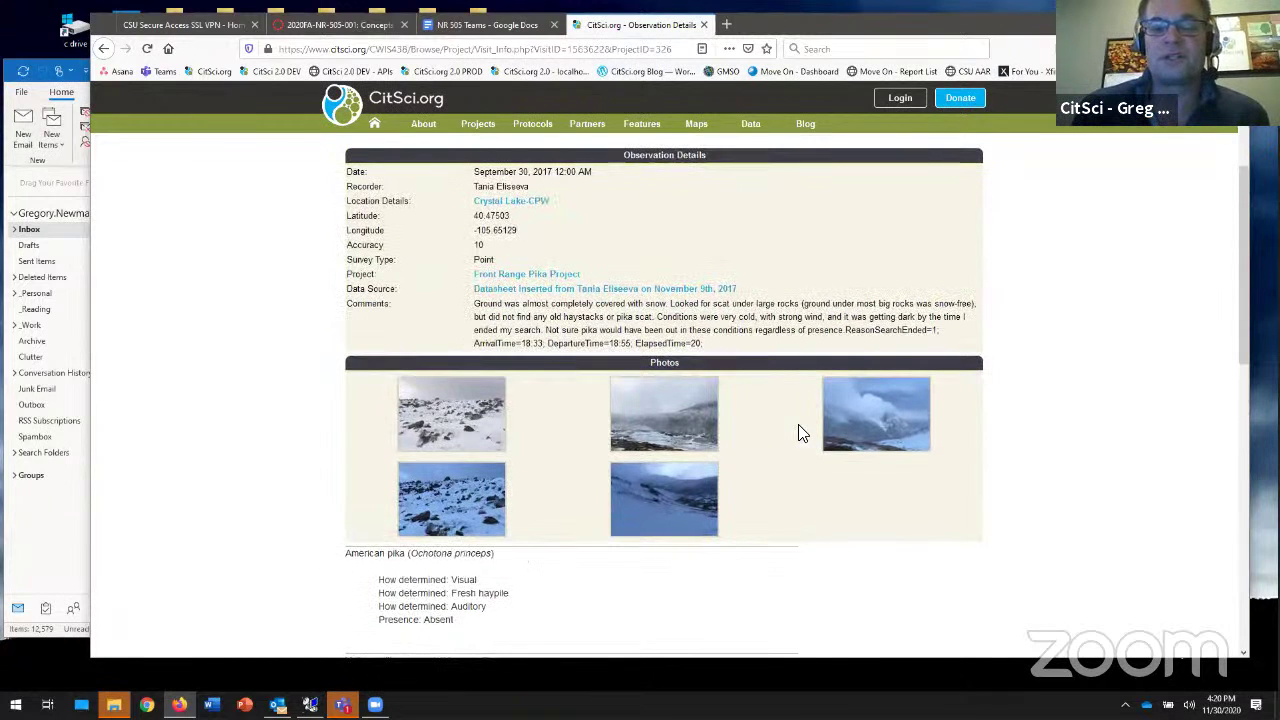
scroll(800, 444, "up", 4)
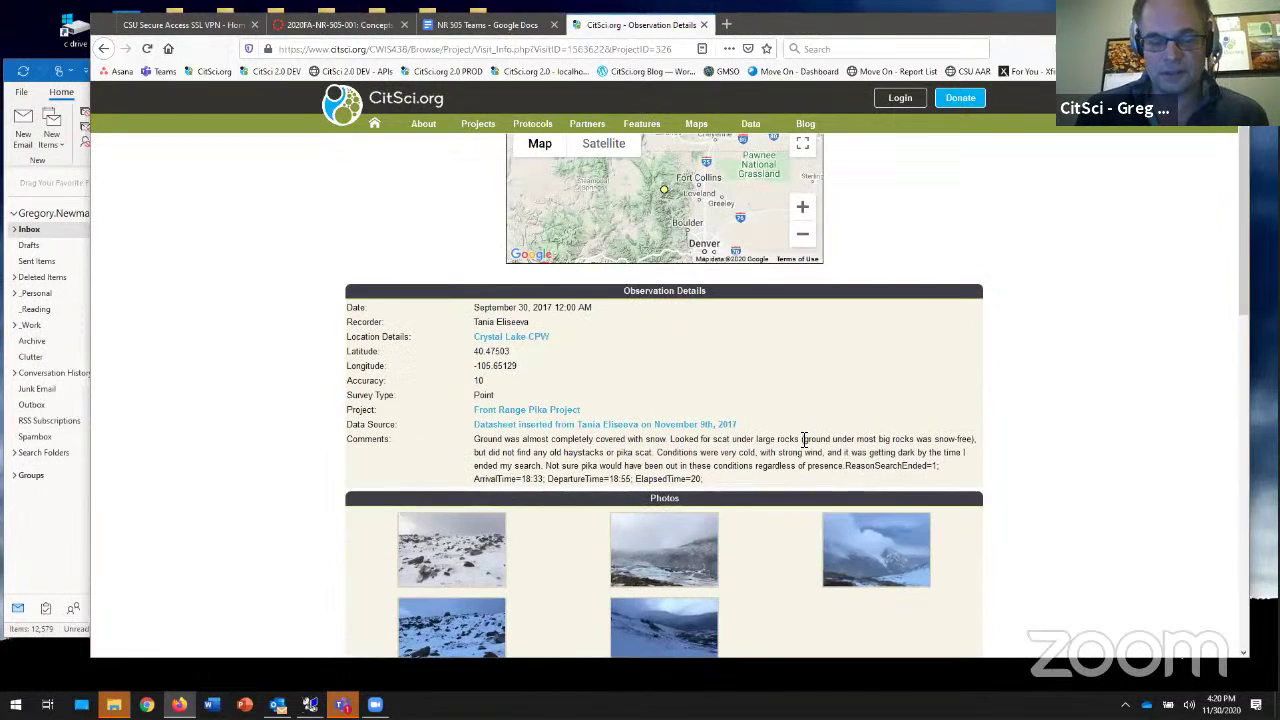
scroll(758, 457, "down", 5)
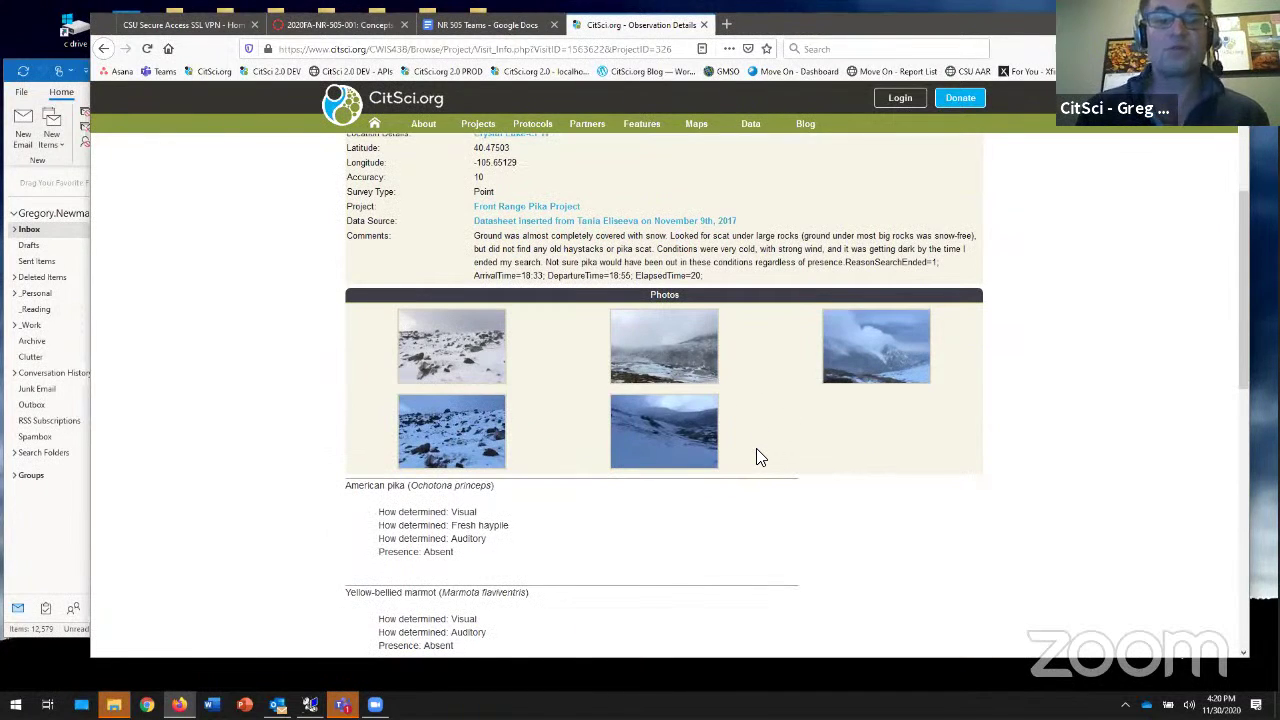
scroll(758, 457, "up", 5)
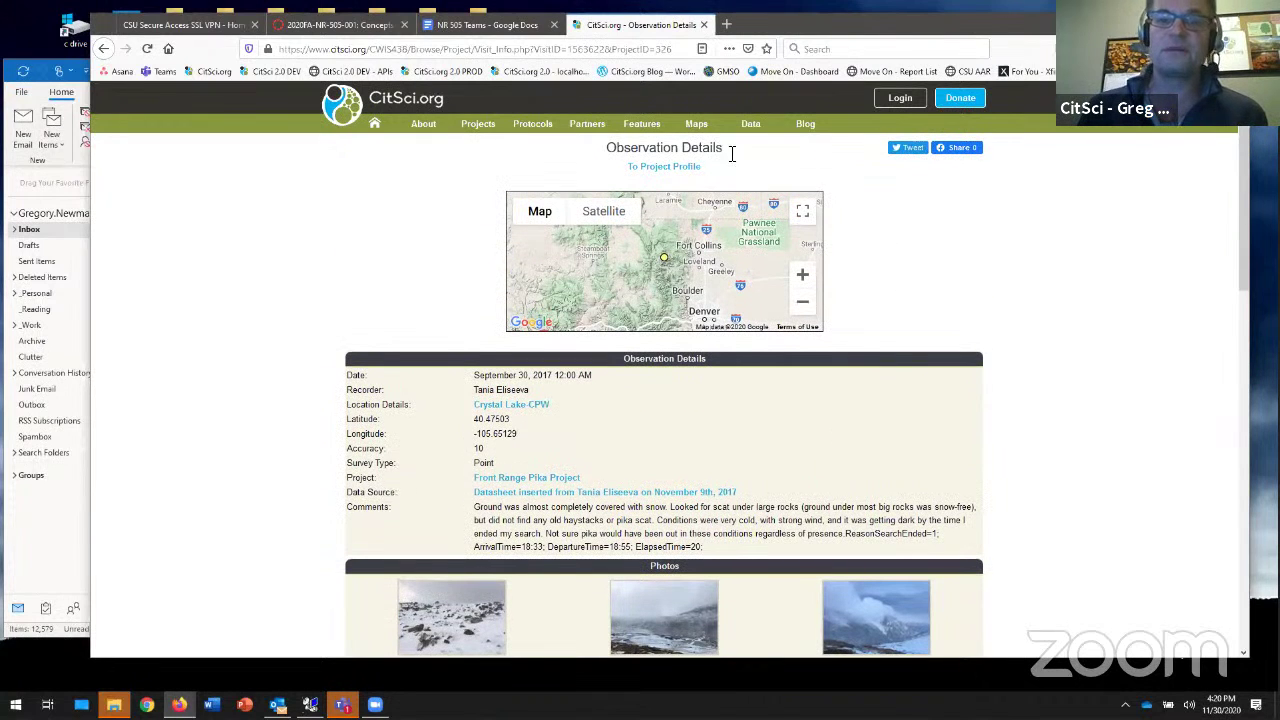
left_click(686, 170)
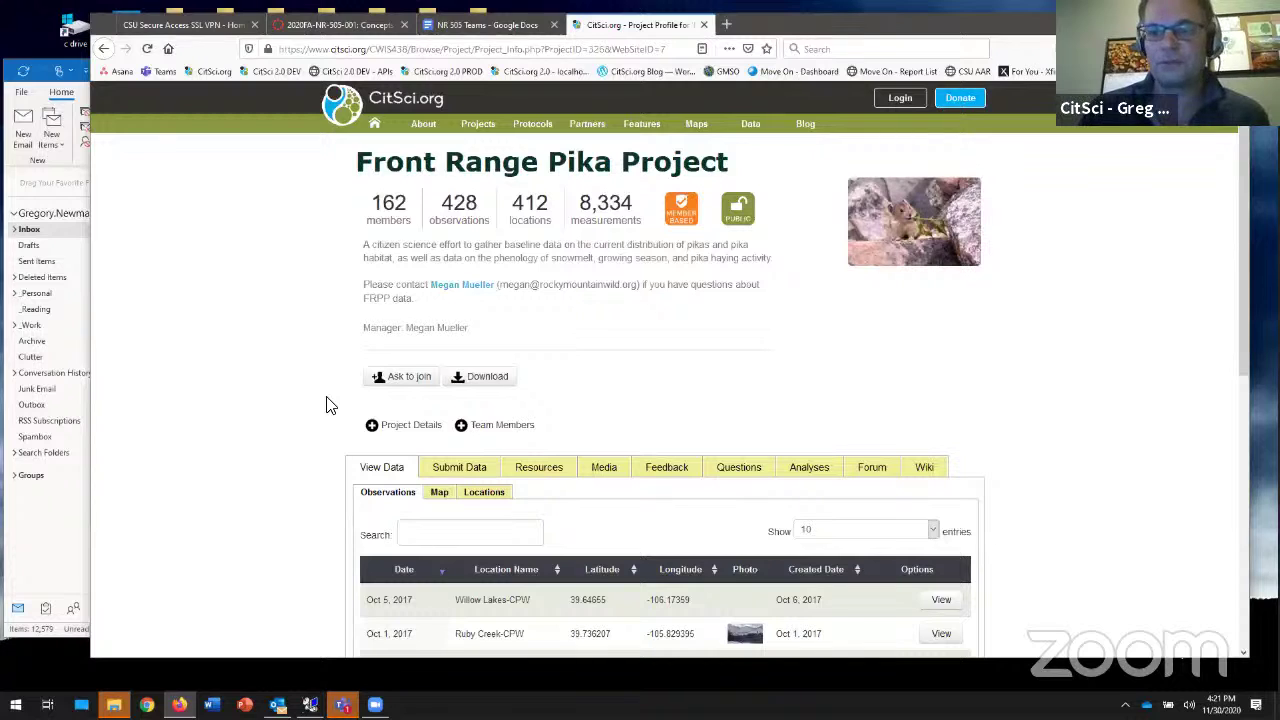
- Open the project list and search it for "off the roof"
left_click(478, 127)
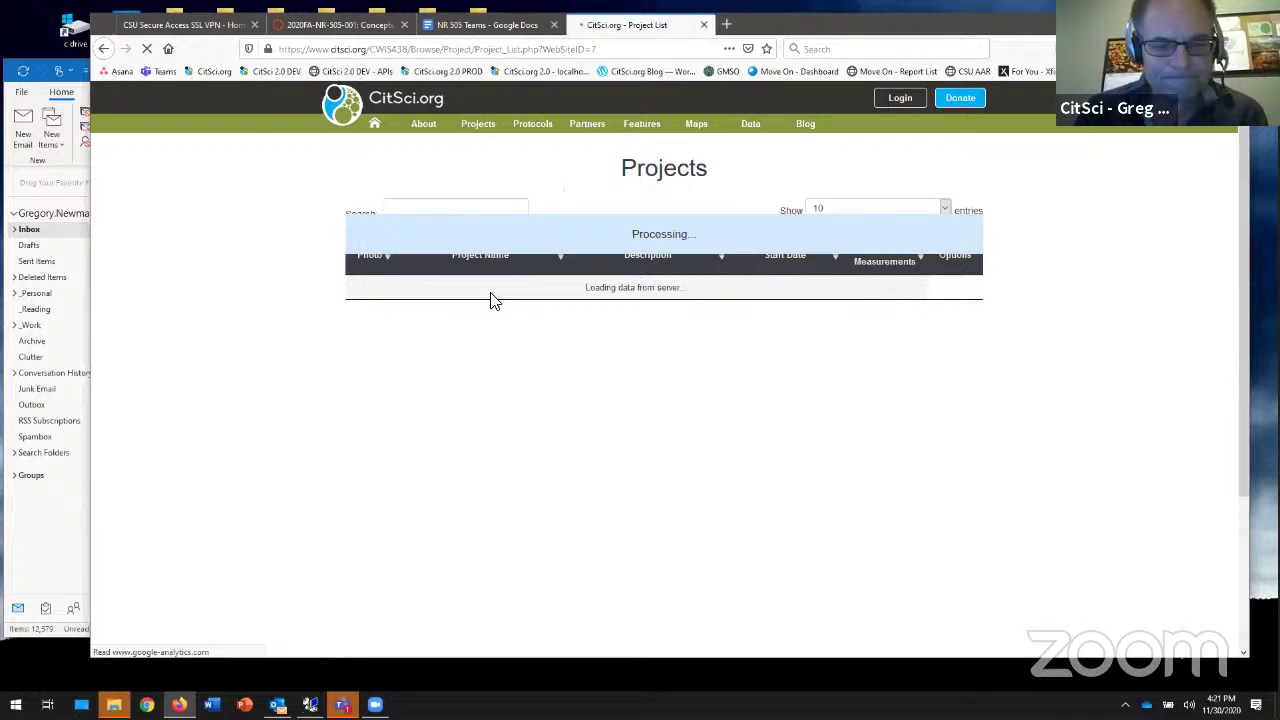
left_click(428, 207)
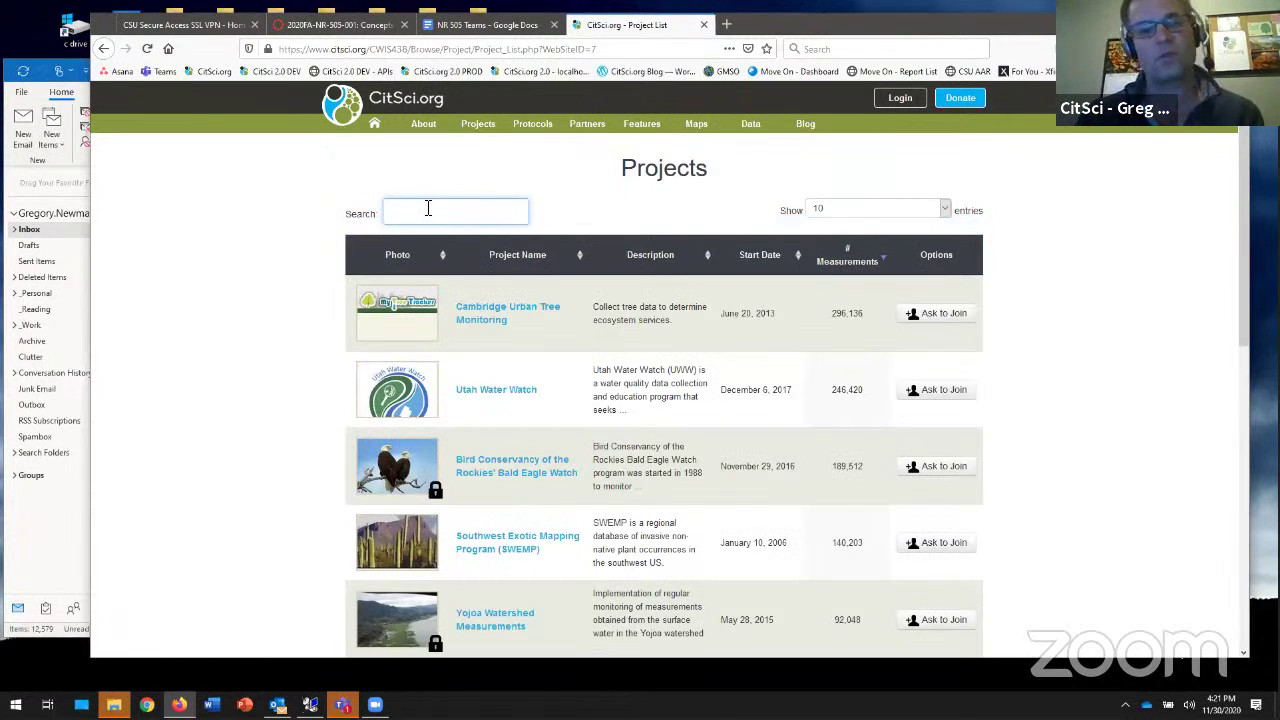
type("off")
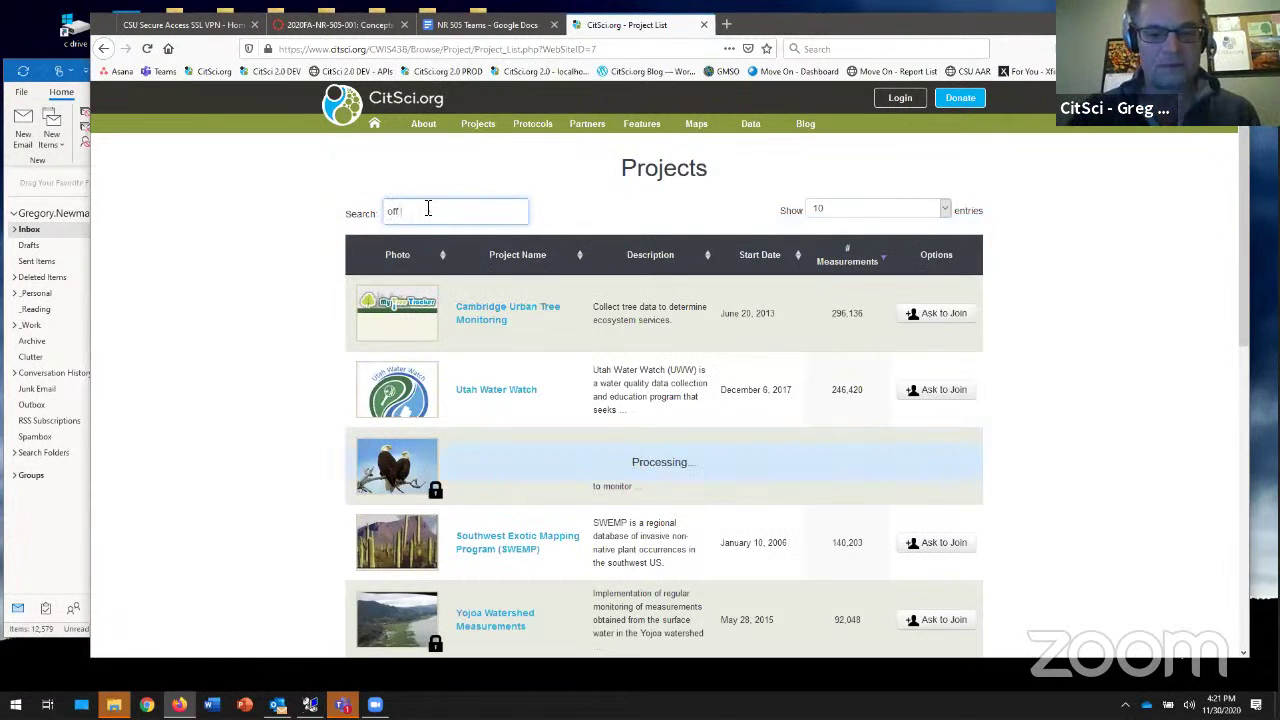
type(" the roaf")
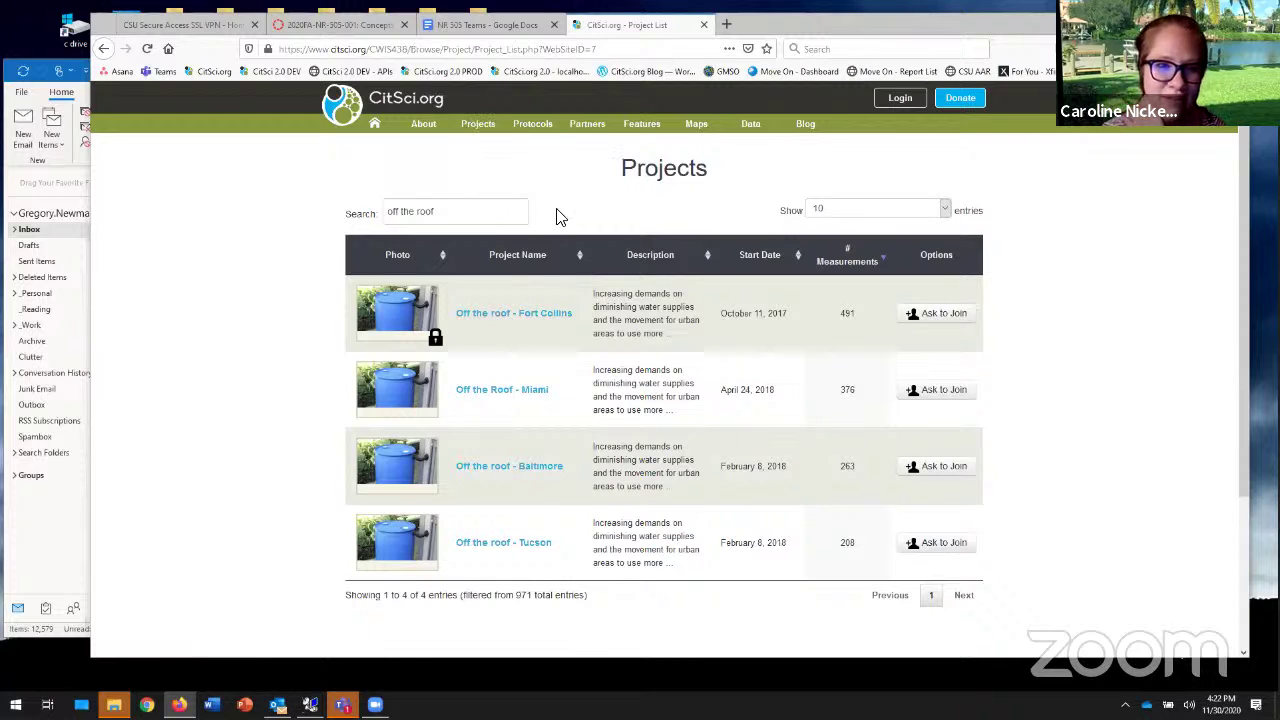
- Reload the full project list without the search filter and look through its first page
left_click(479, 127)
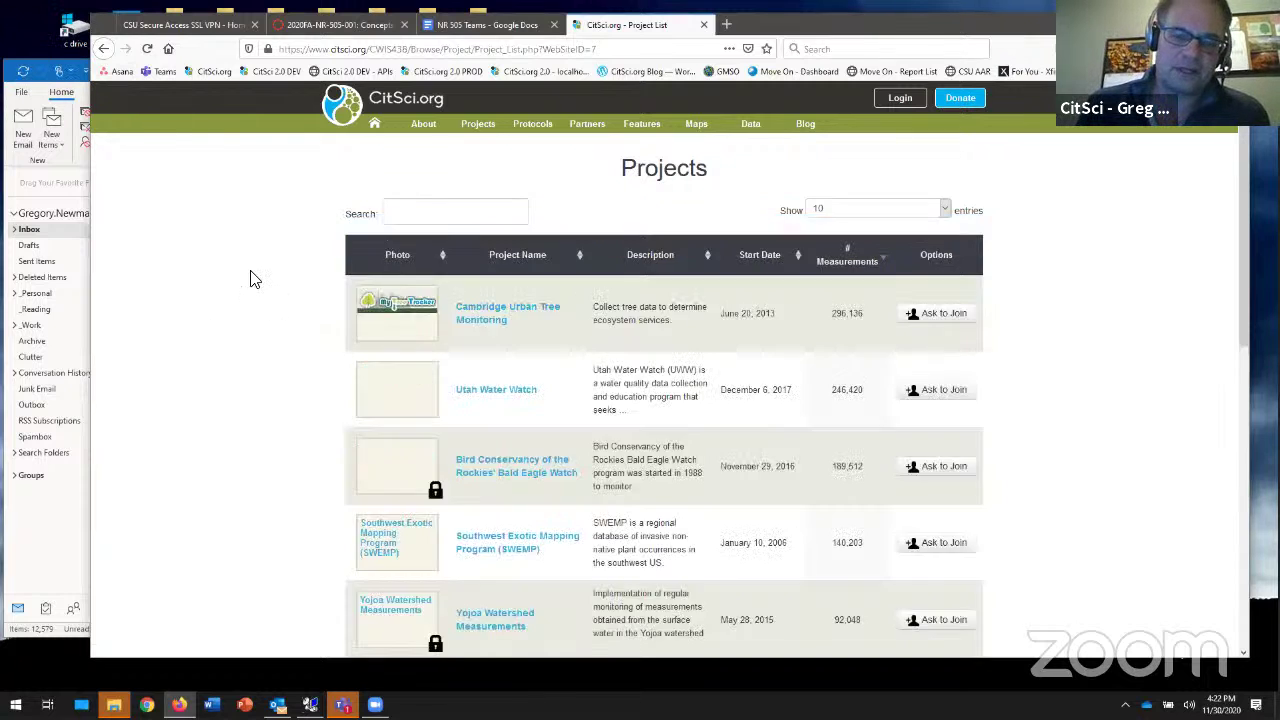
scroll(253, 280, "down", 5)
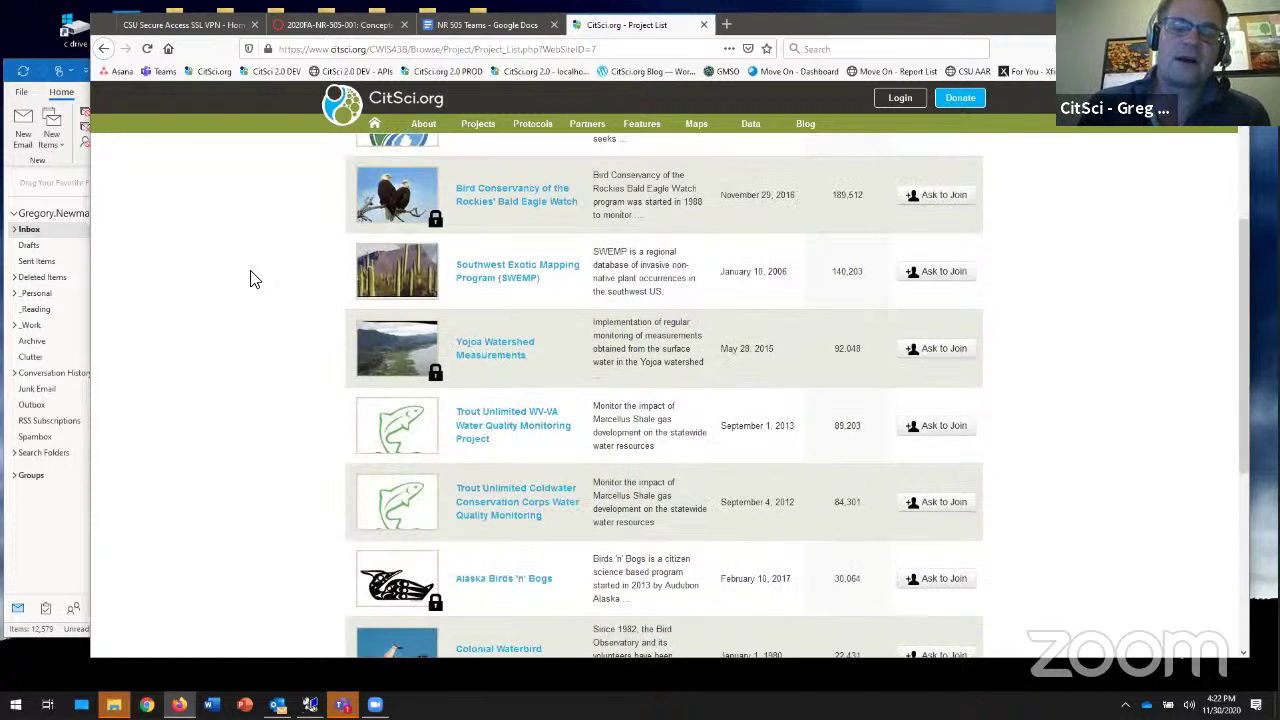
scroll(253, 280, "up", 5)
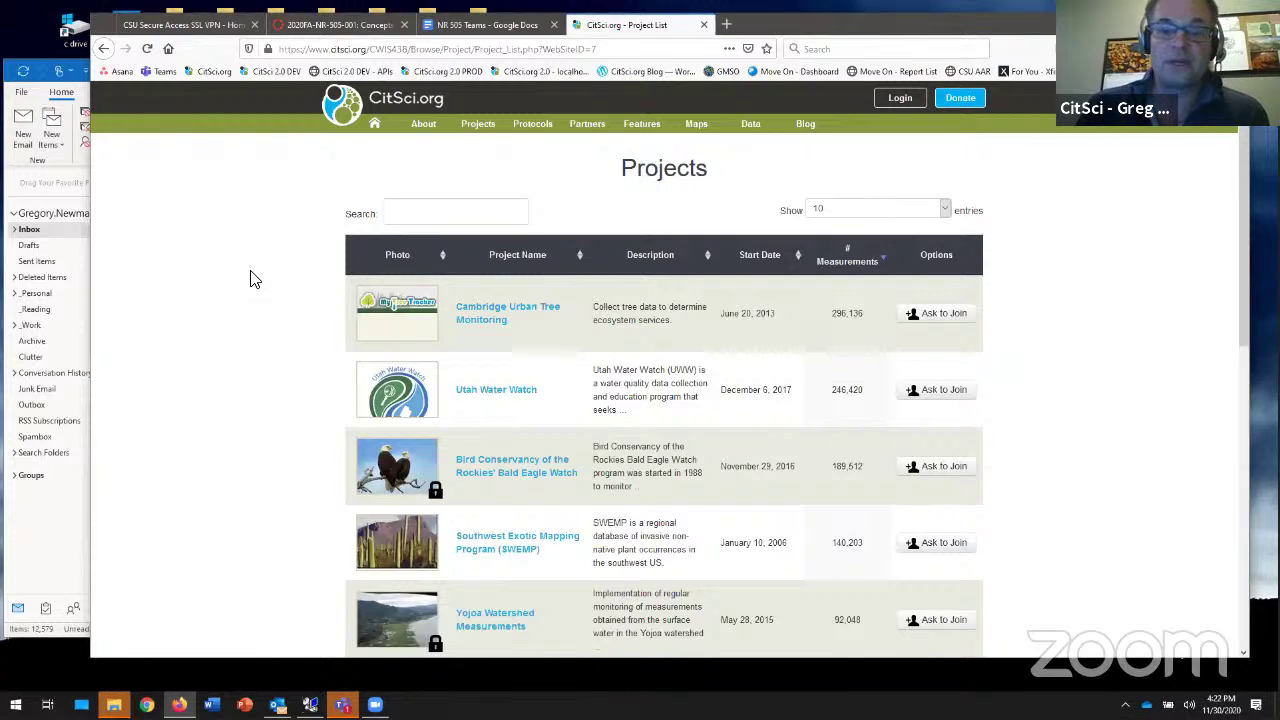
- Search the project list for "stream tracker" and open the Stream Tracker project profile
left_click(446, 207)
type("stream")
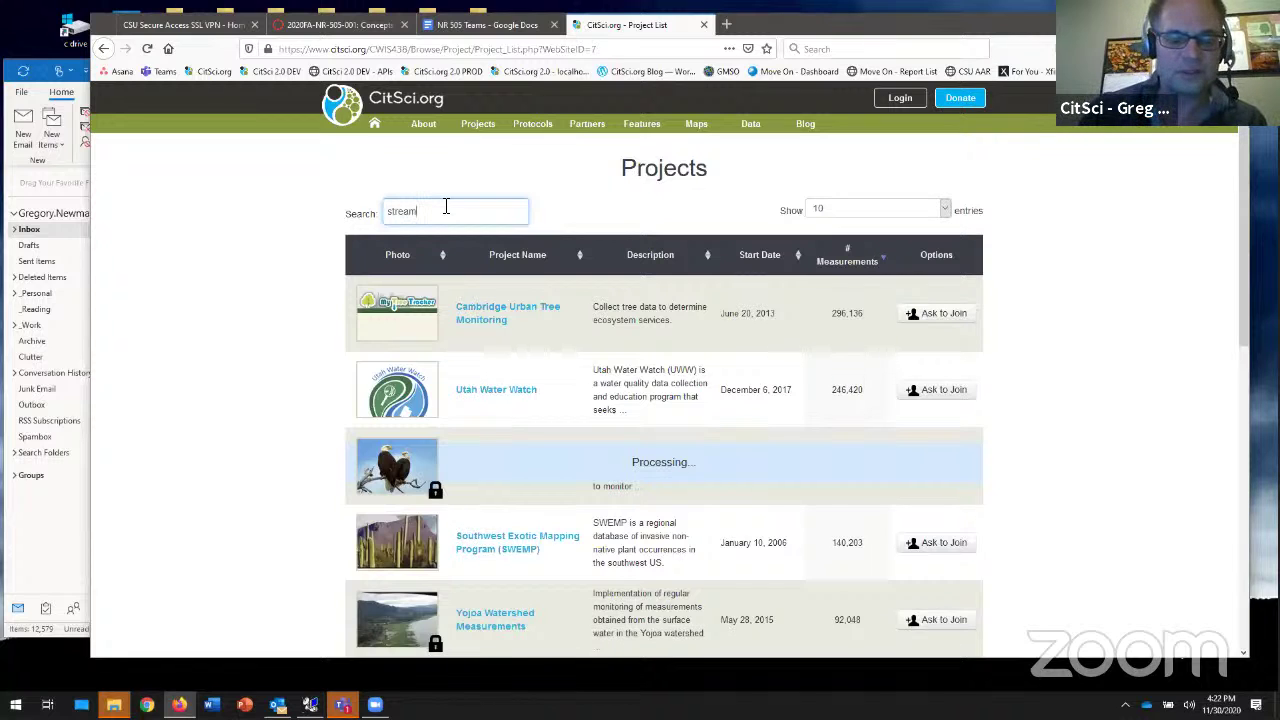
type("tracke")
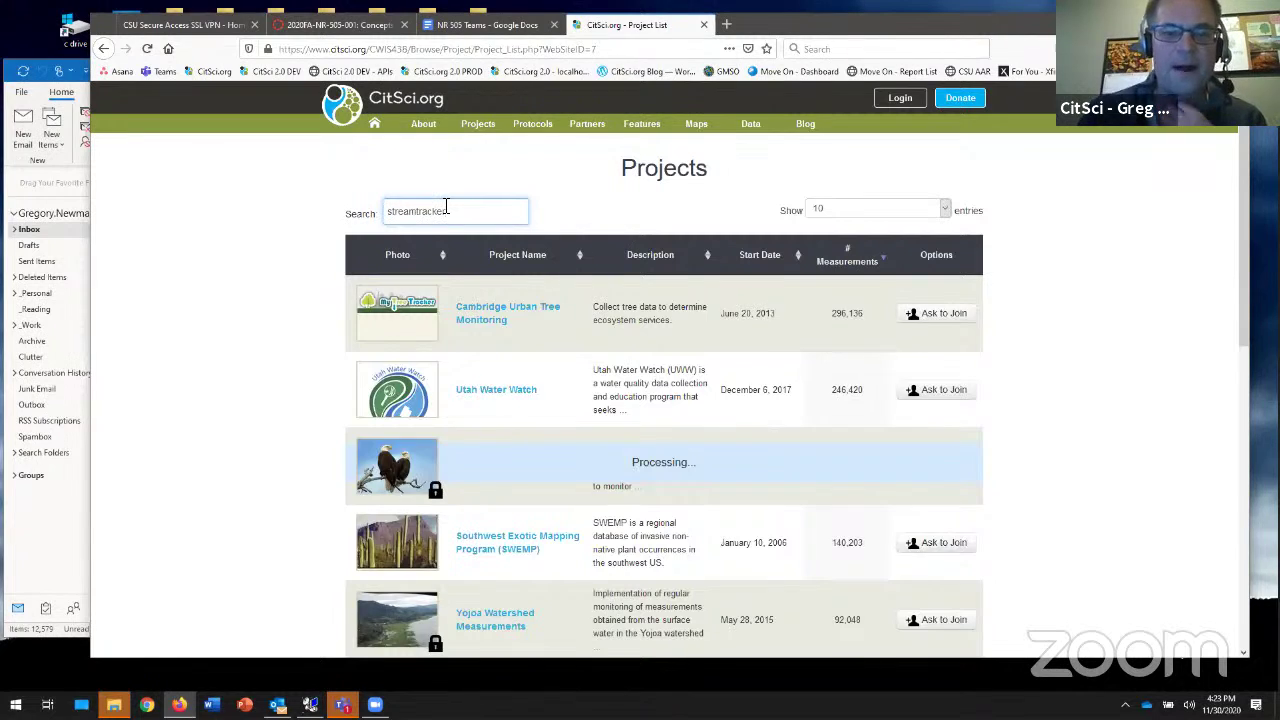
type("r")
left_click_drag(416, 211, 424, 211)
key("Left")
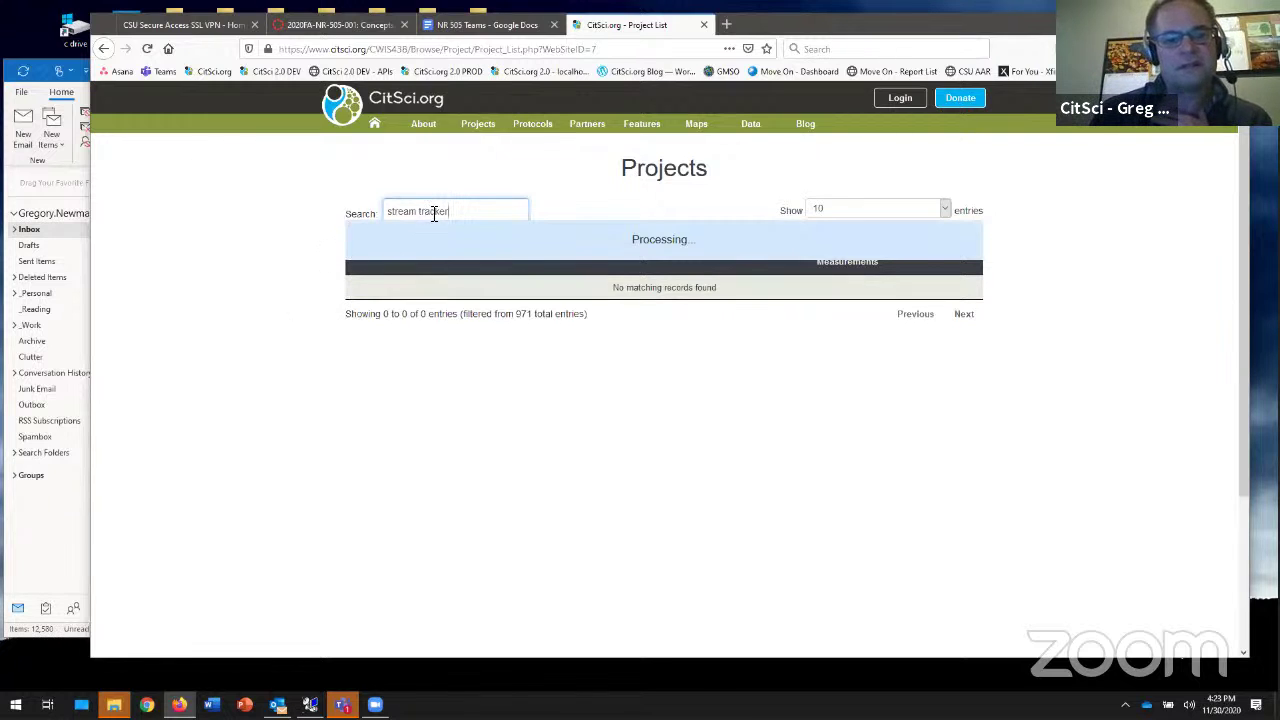
left_click(509, 316)
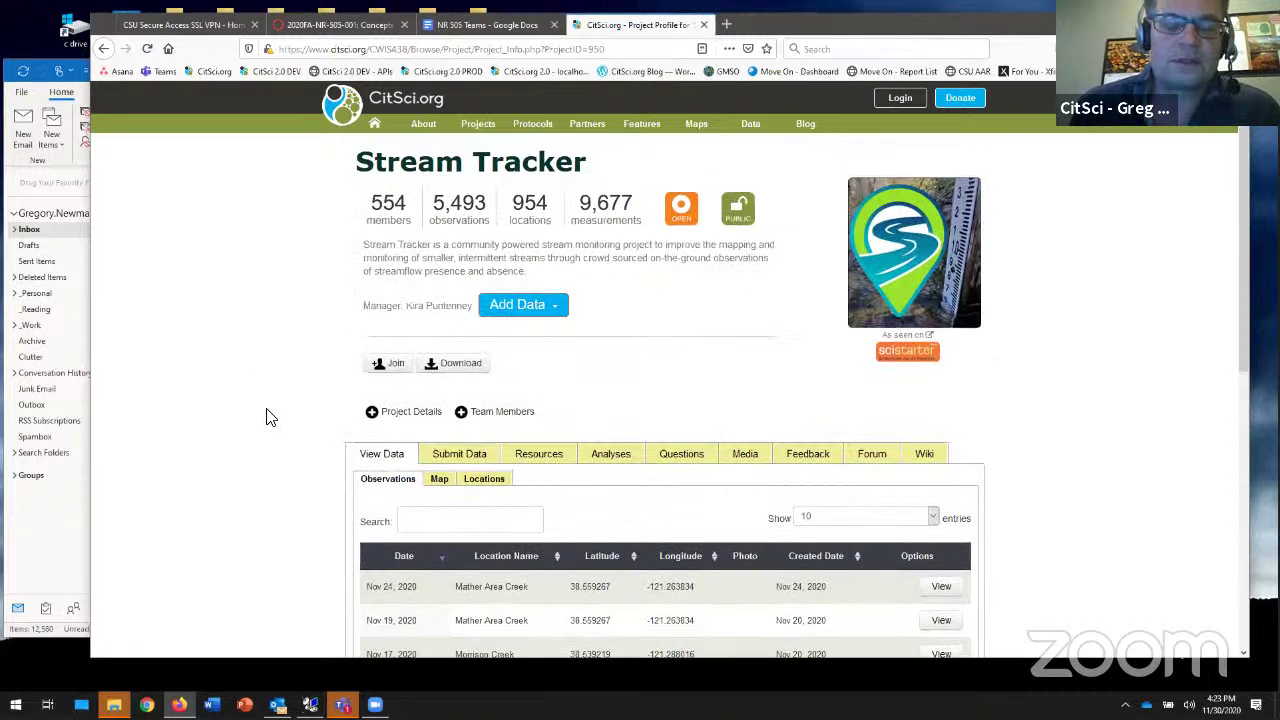
- Examine the Stream Tracker profile's observations table and its description of monitoring smaller, intermittent streams
scroll(266, 414, "down", 3)
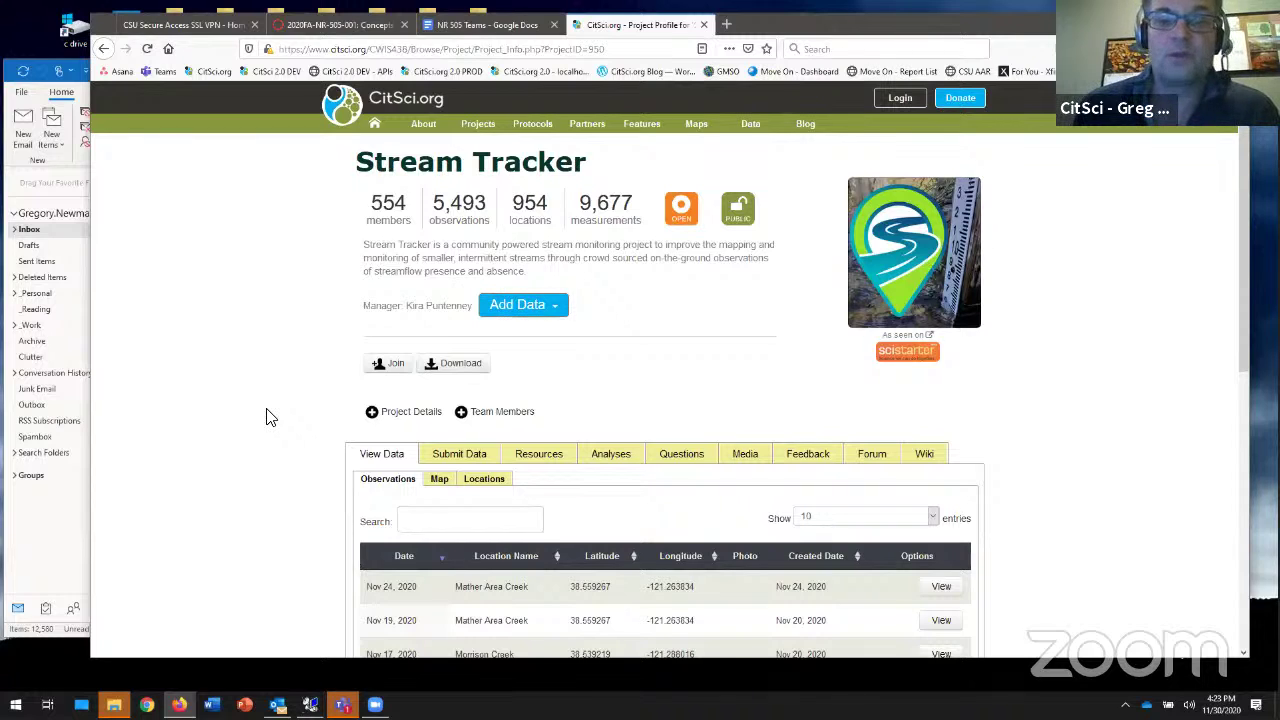
scroll(266, 418, "down", 1)
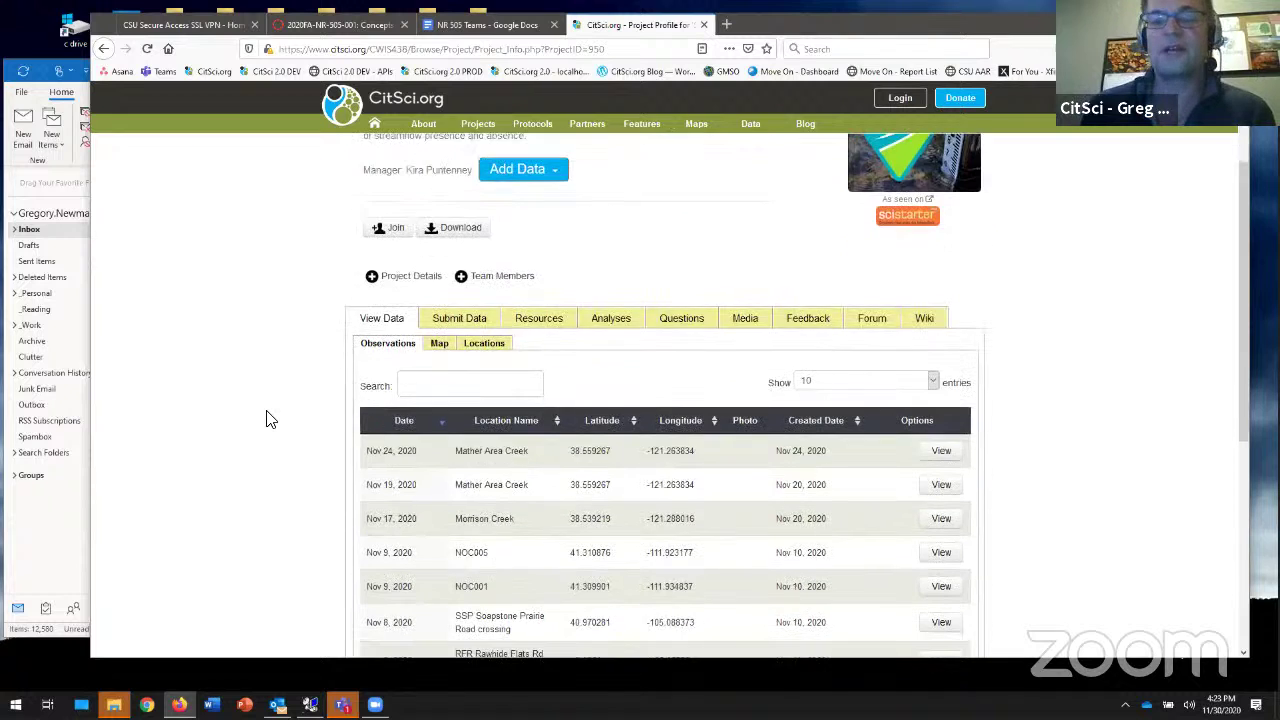
scroll(266, 418, "up", 1)
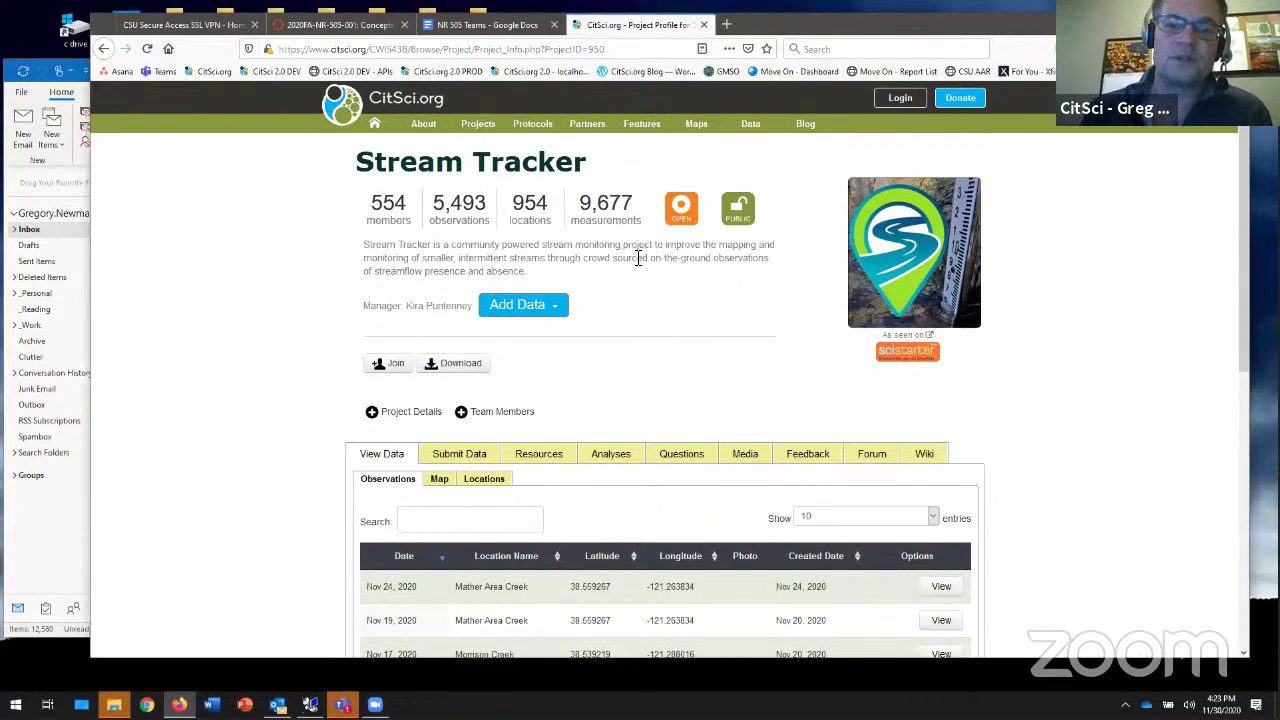
left_click_drag(633, 258, 448, 268)
left_click(492, 258)
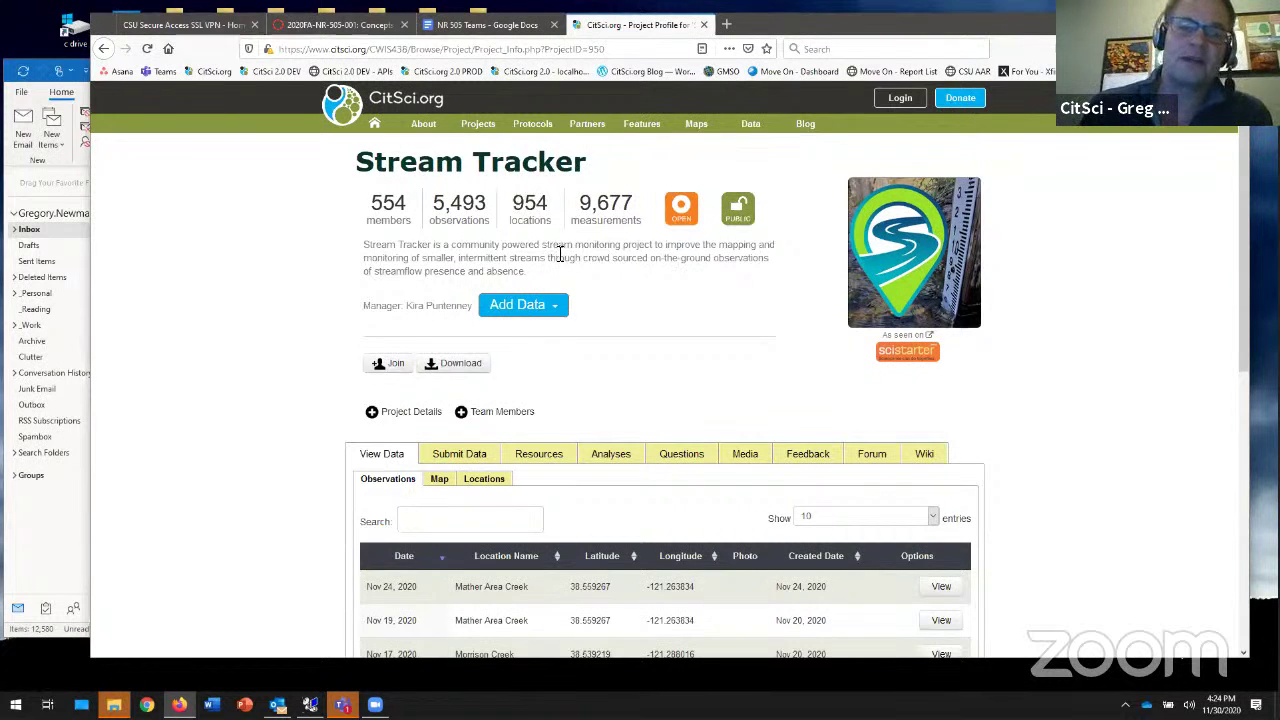
left_click_drag(556, 257, 470, 269)
left_click(474, 262)
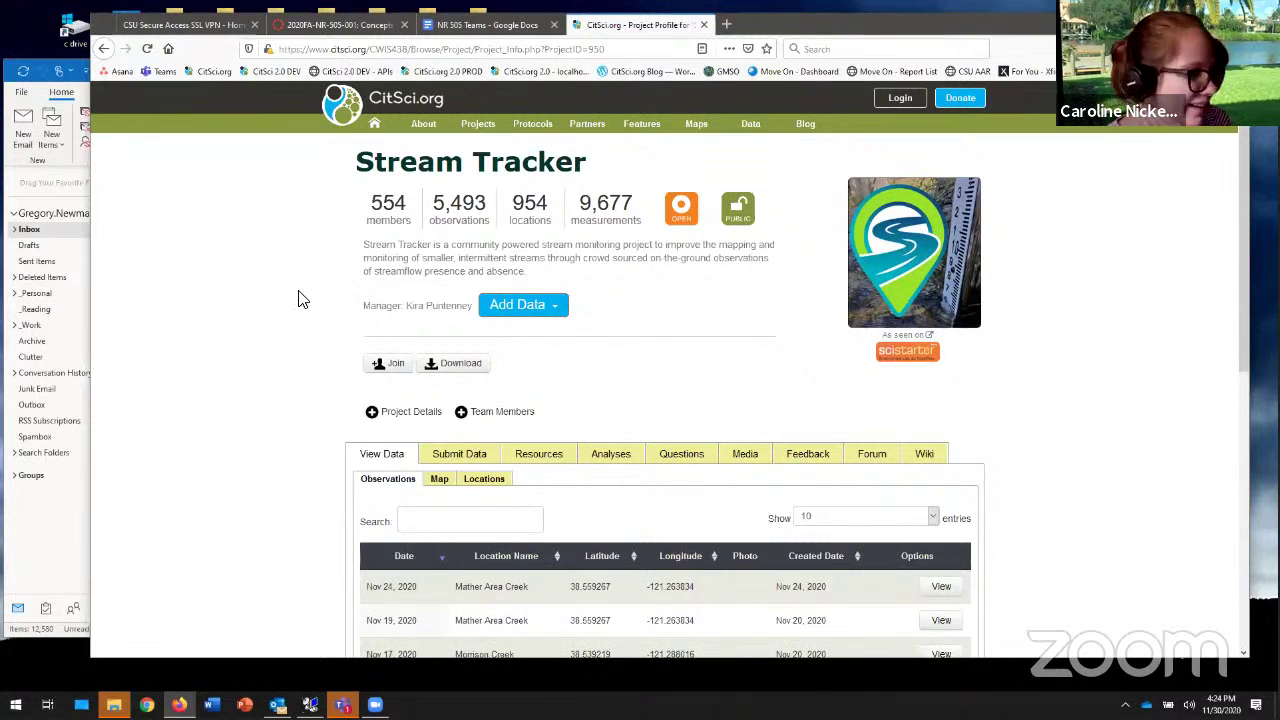
scroll(298, 299, "down", 1)
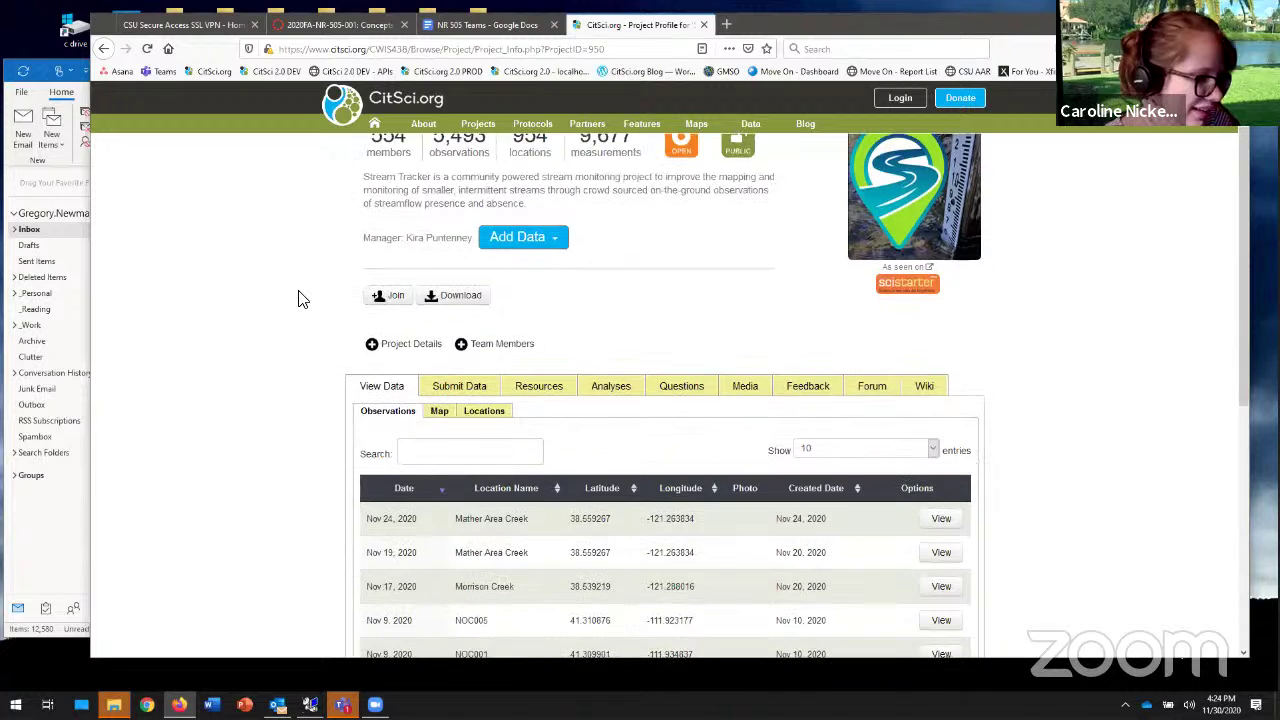
scroll(298, 299, "up", 1)
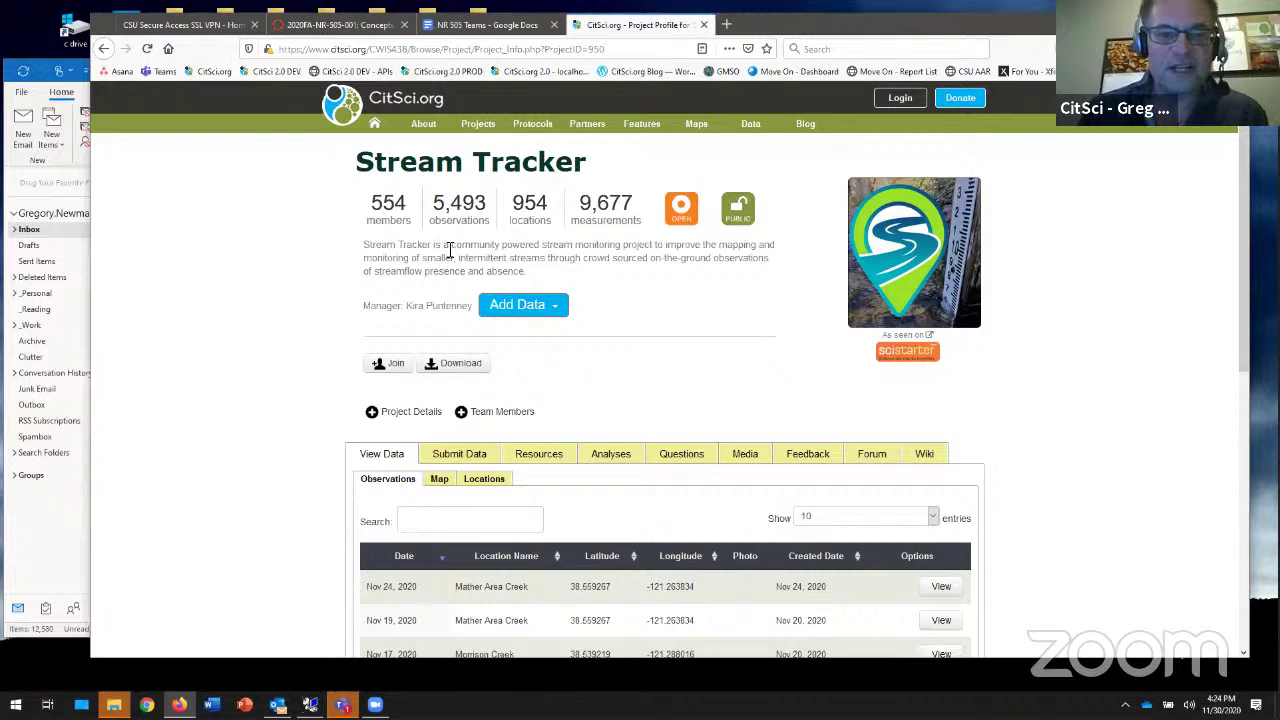
left_click_drag(445, 246, 457, 272)
left_click(315, 274)
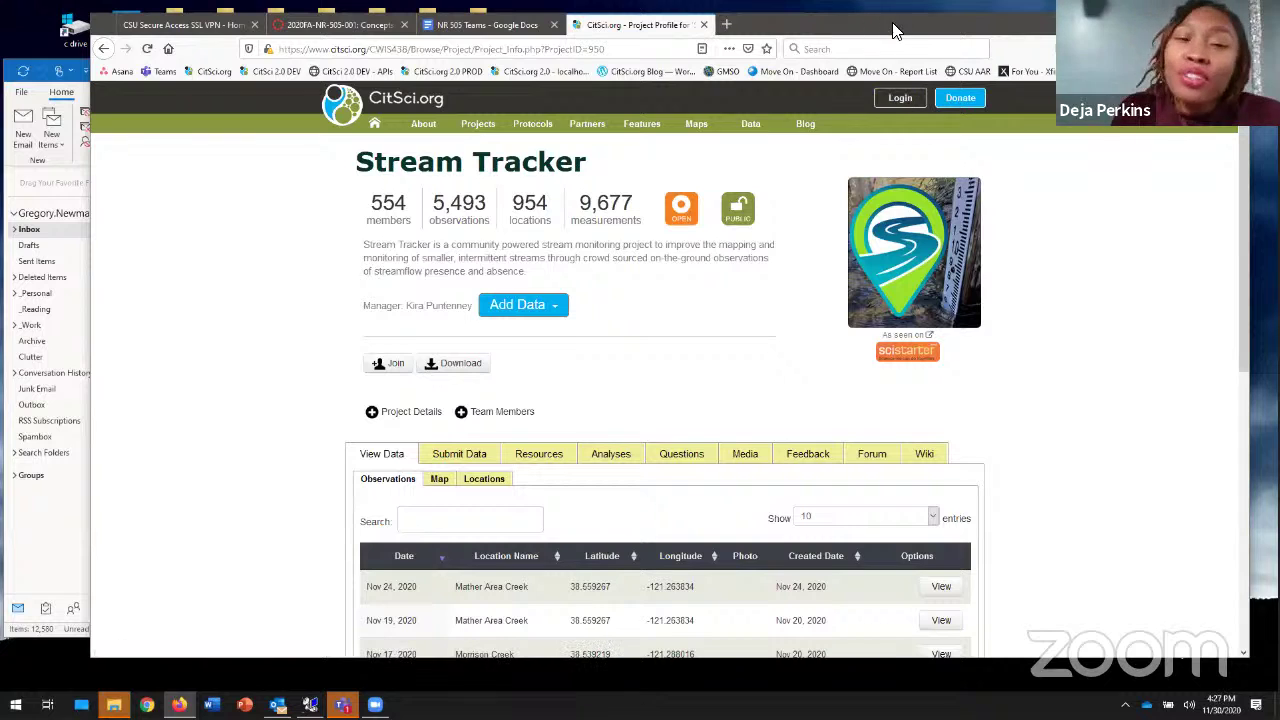
- View Stream Tracker's November 7, 2020 SSP Soapstone Prairie Parking observation and examine its details and streamflow record
left_click_drag(893, 35, 883, 41)
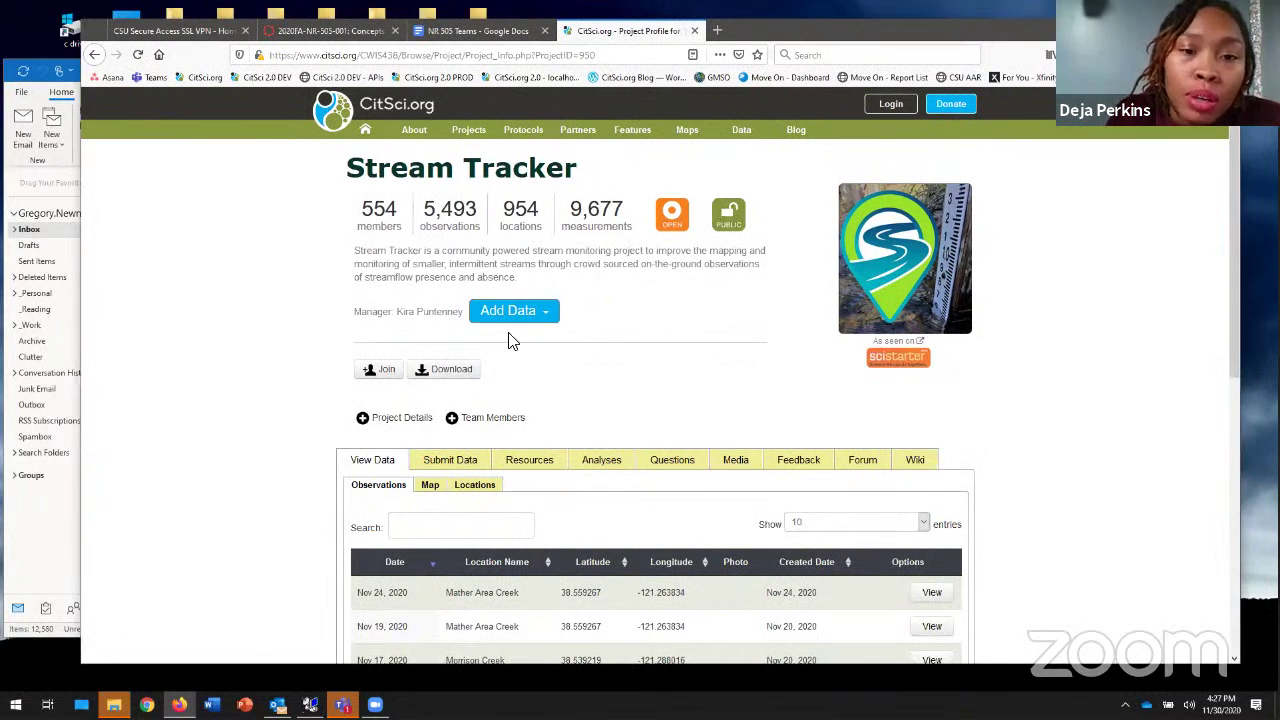
scroll(686, 425, "down", 5)
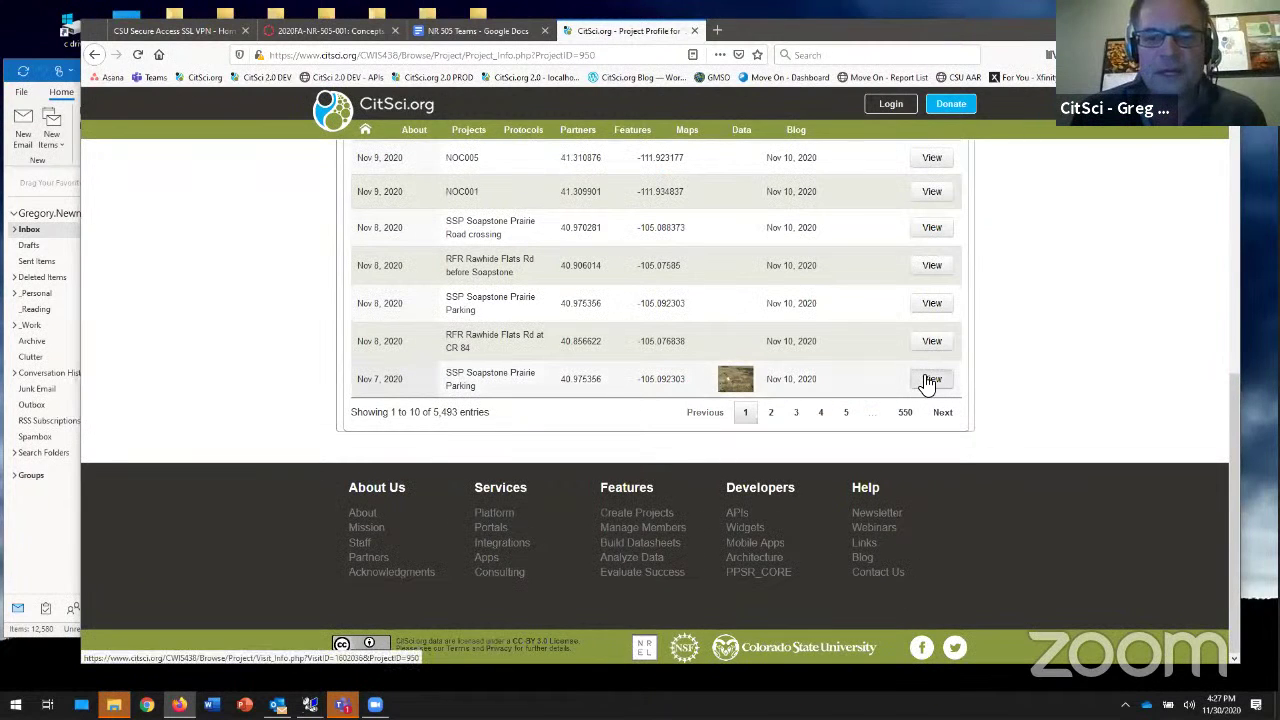
left_click(929, 380)
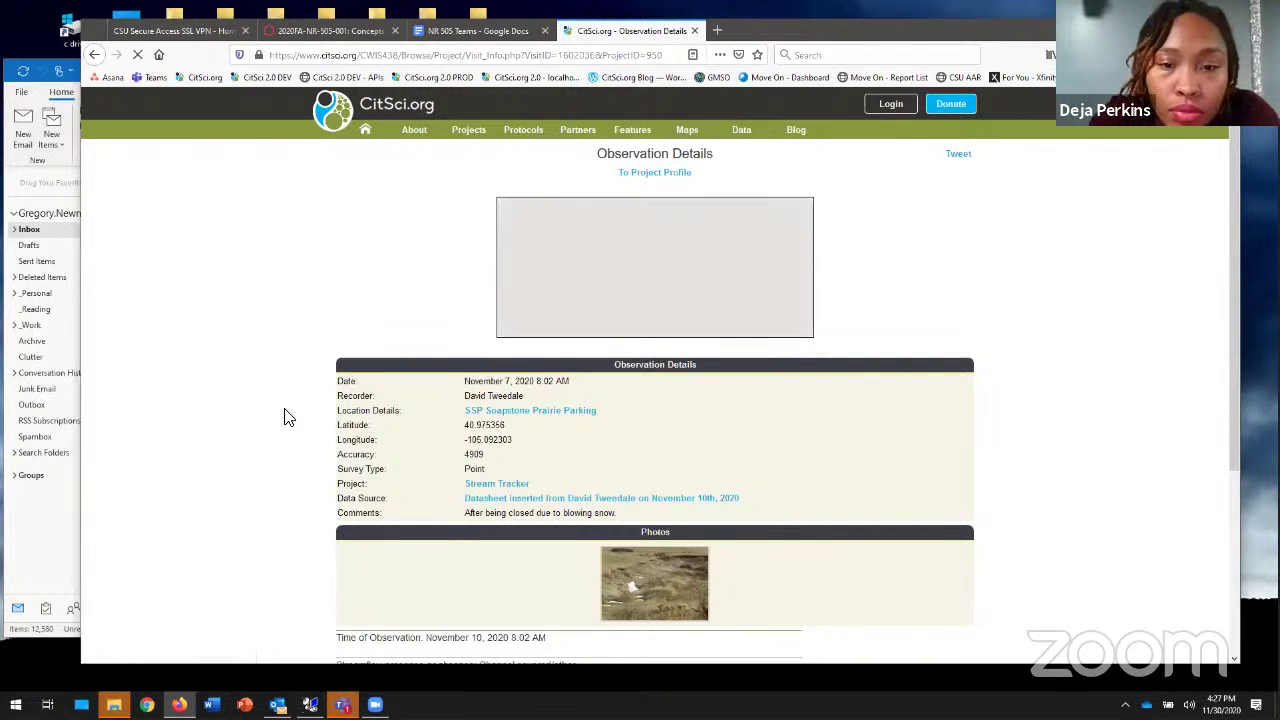
scroll(268, 424, "down", 3)
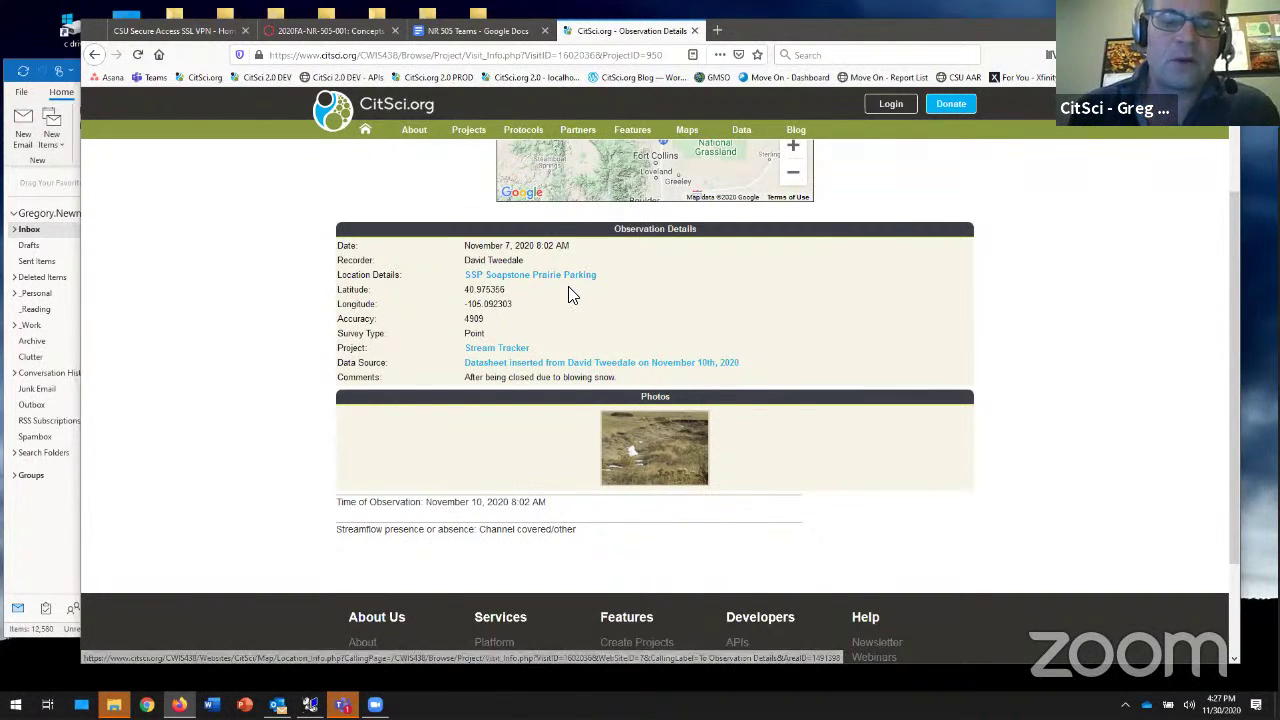
- View the observation's SSP465 photo at larger size and return to the Stream Tracker profile
left_click(669, 456)
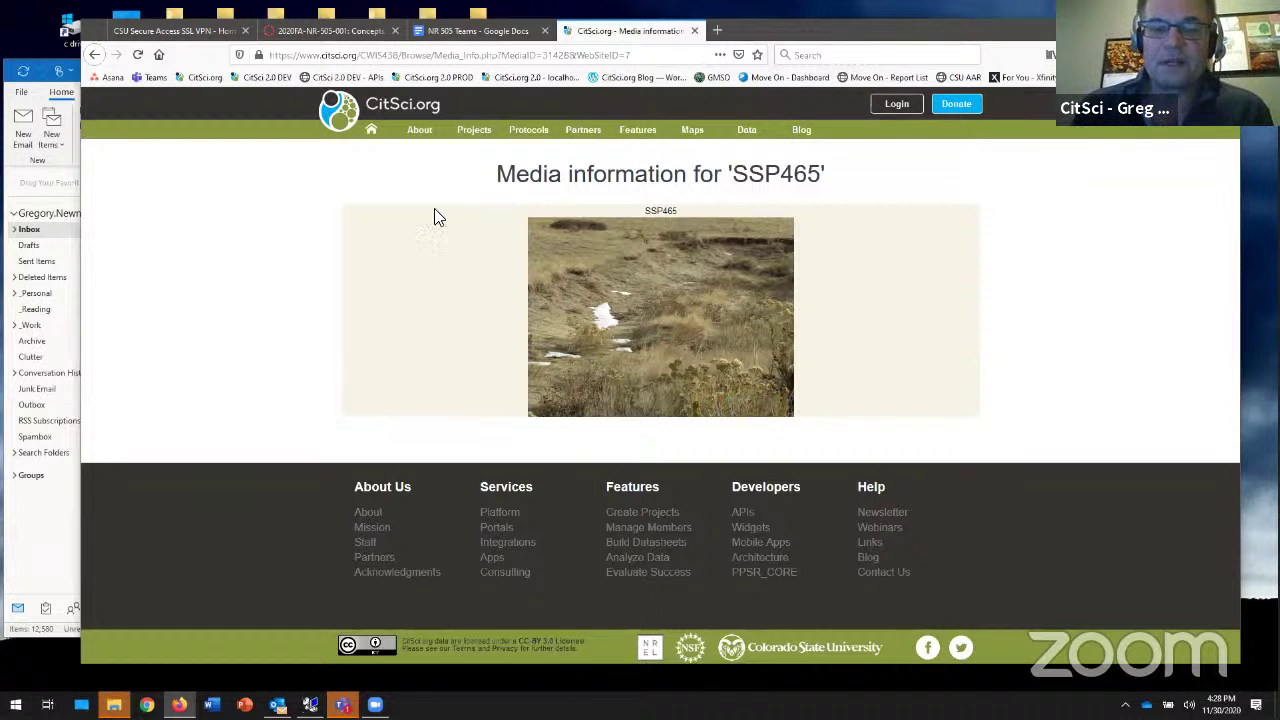
left_click(94, 55)
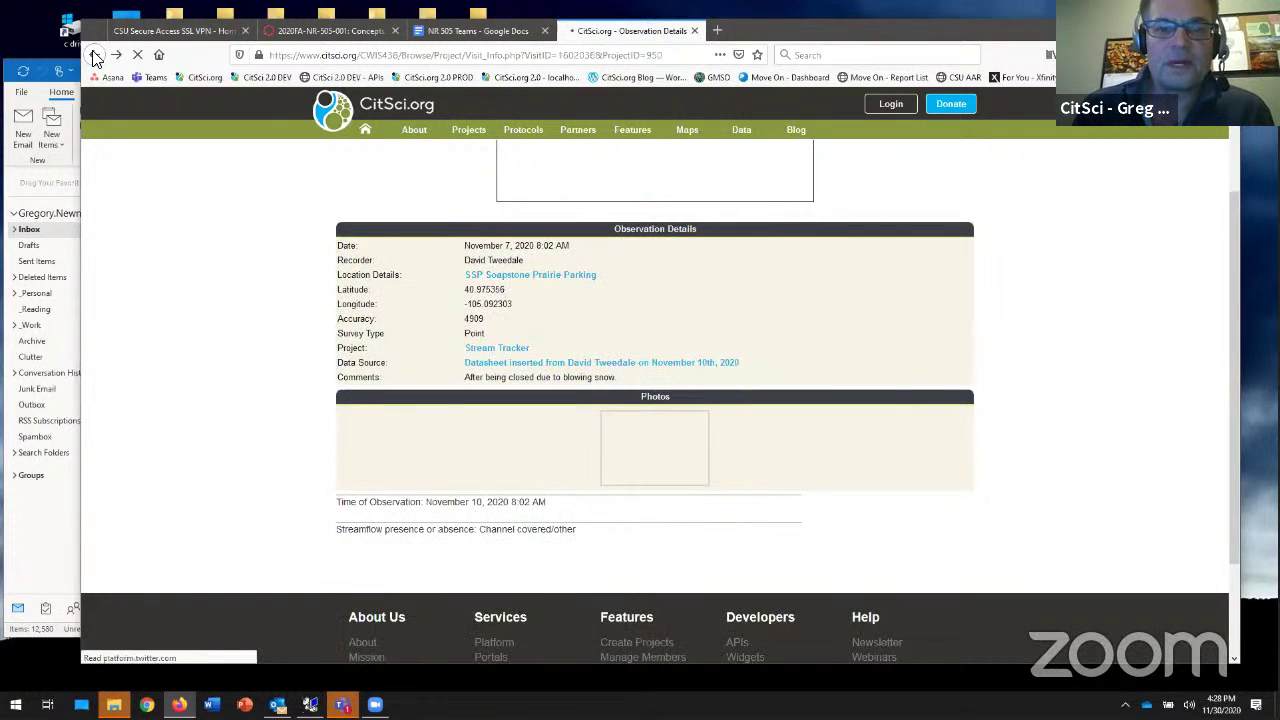
left_click(94, 55)
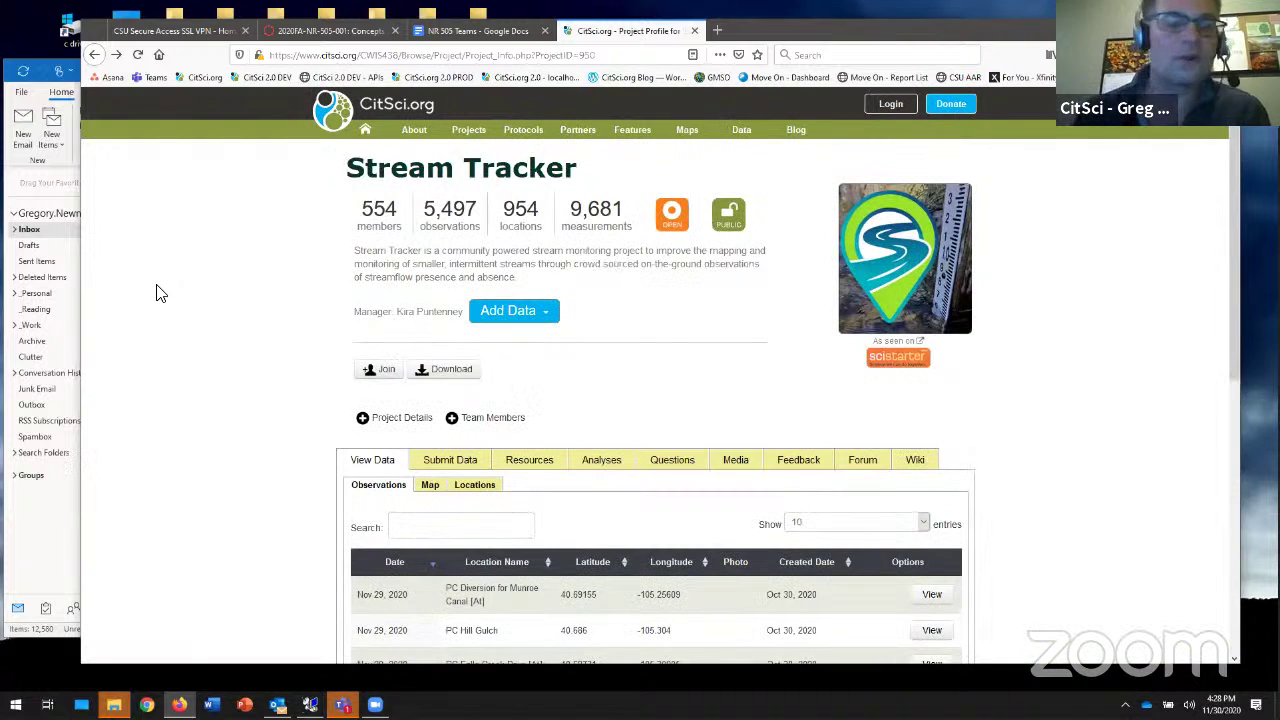
- Search the project list for "pika" and open the Front Range Pika Project profile
left_click(468, 135)
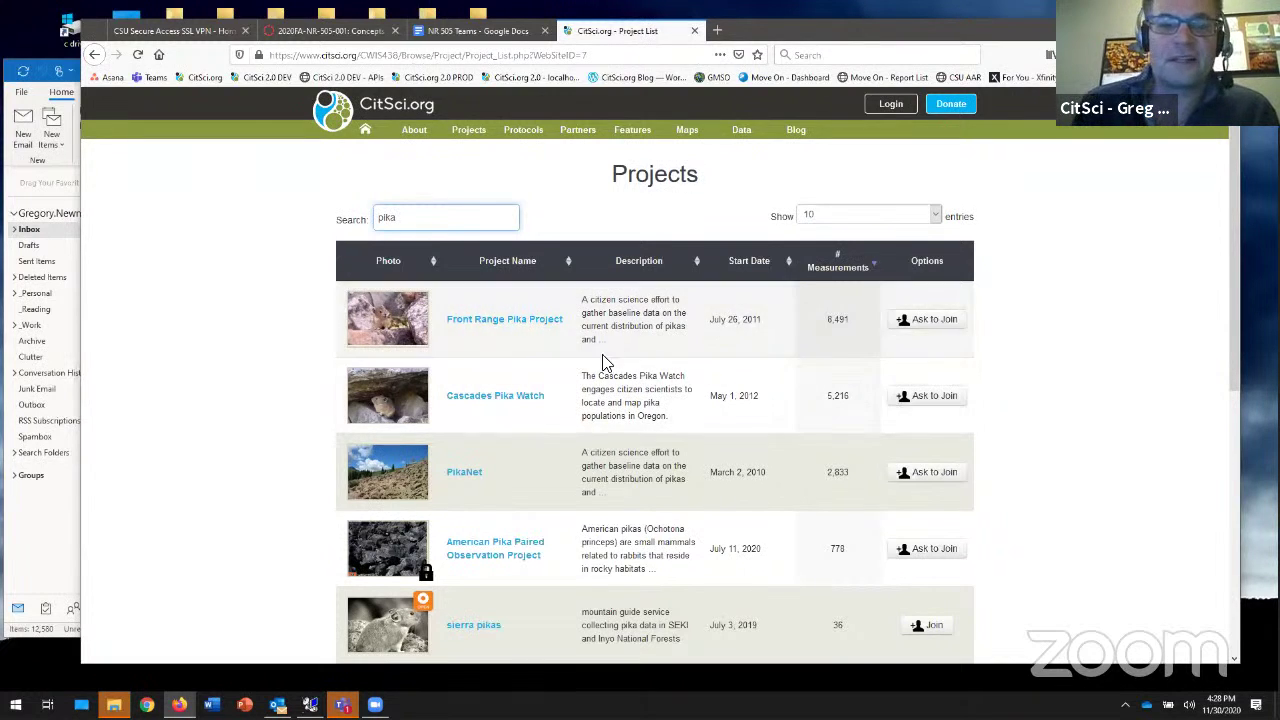
left_click(541, 320)
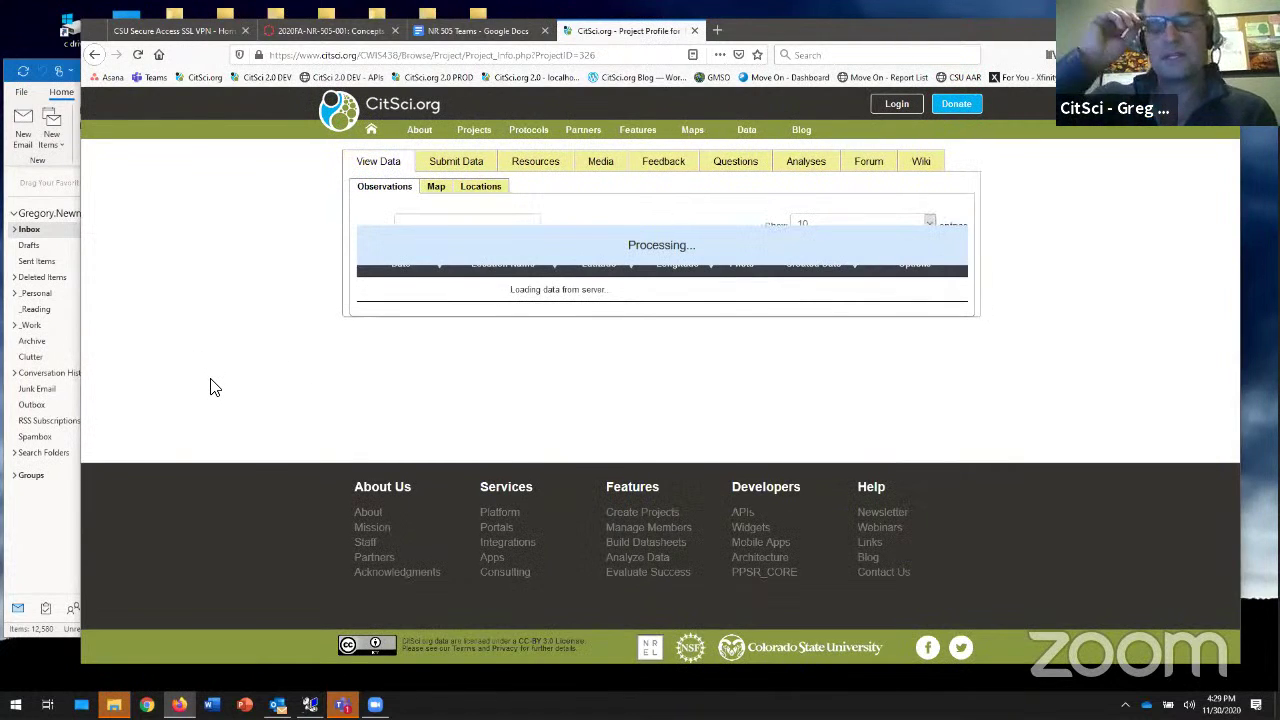
- View the Front Range Pika Project's September 30, 2017 Blue Lakes-CPW observation and examine its details, photos and species records
scroll(237, 351, "down", 3)
scroll(240, 352, "up", 3)
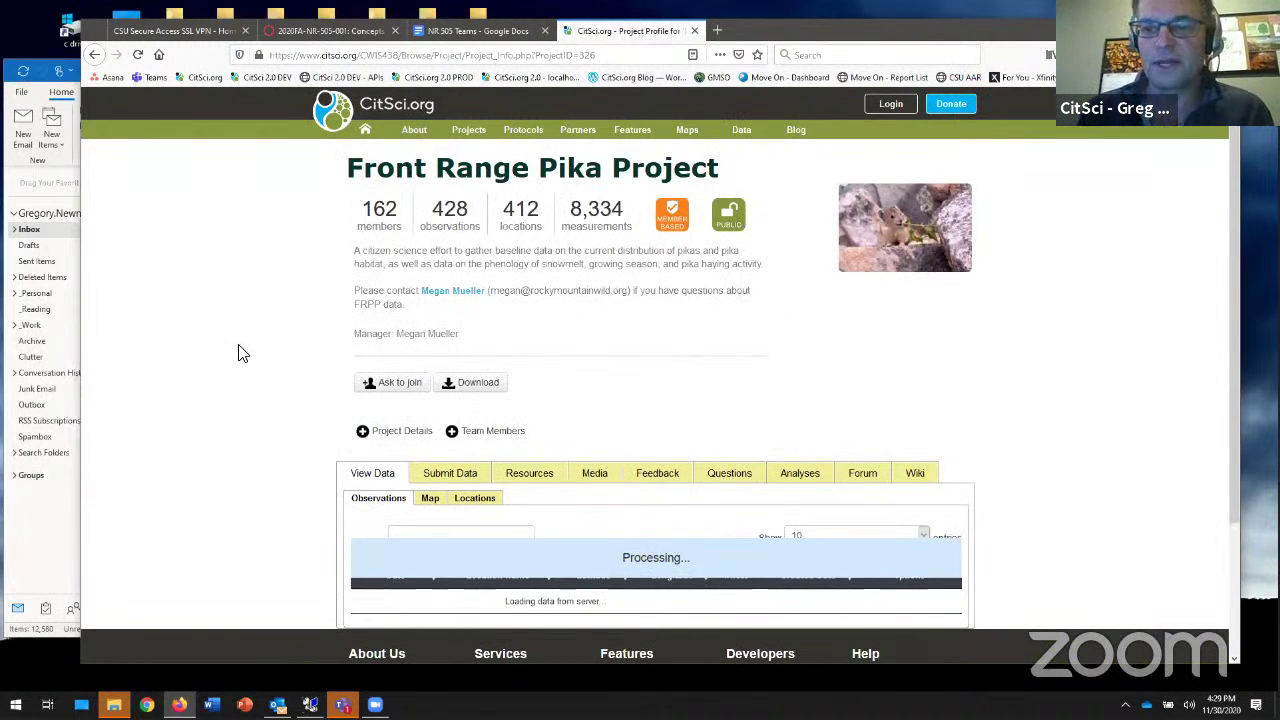
scroll(230, 370, "down", 2)
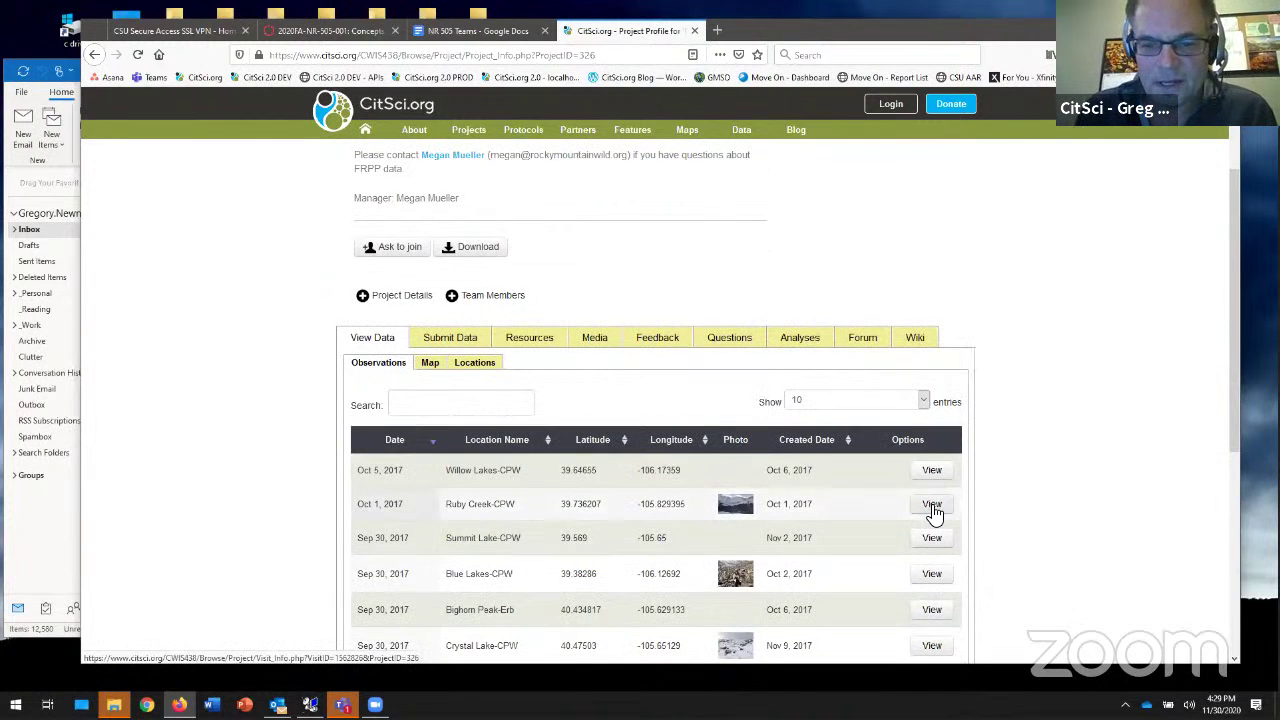
left_click(933, 577)
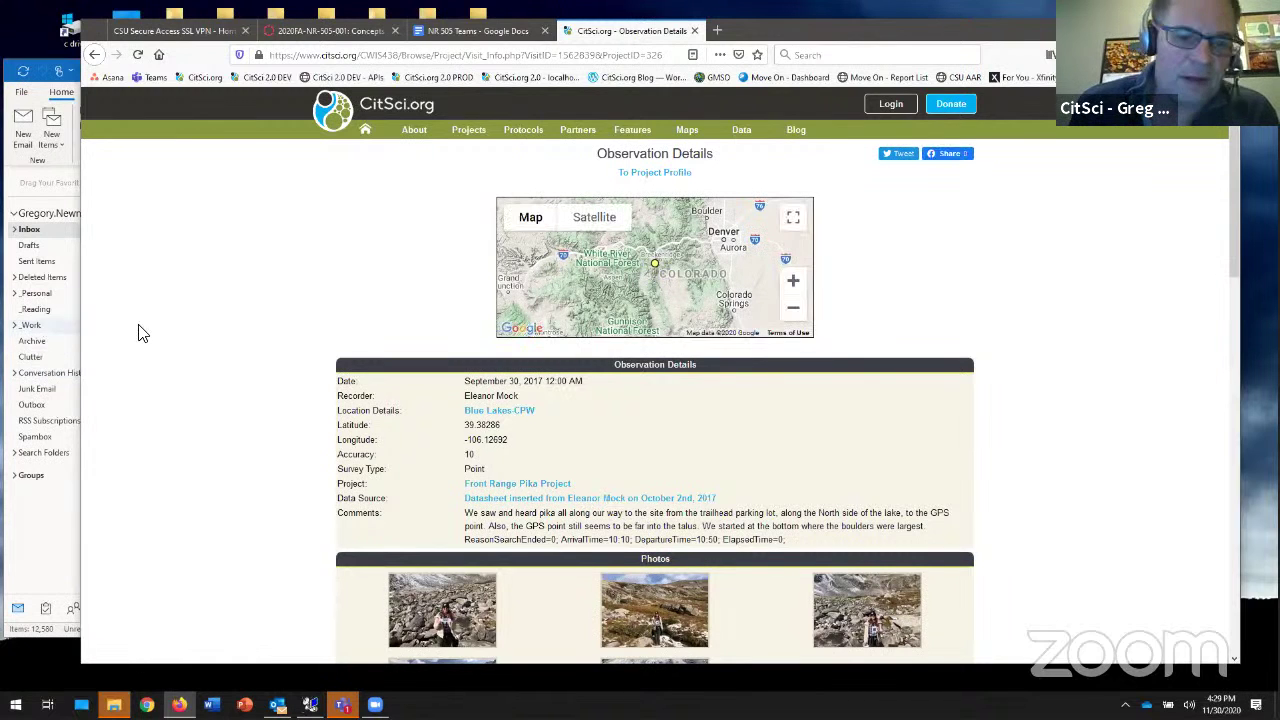
scroll(280, 411, "down", 3)
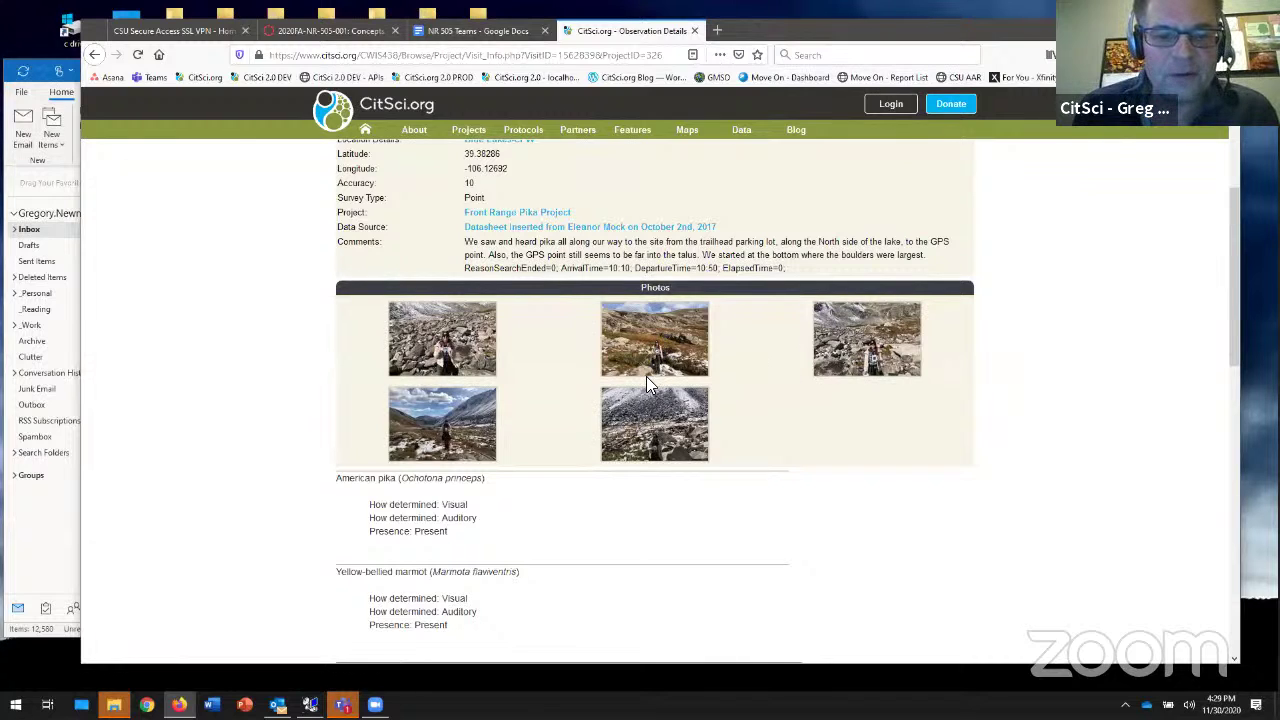
- View two of the Blue Lakes-CPW observation's photos at larger size and return to the observation details
left_click(447, 424)
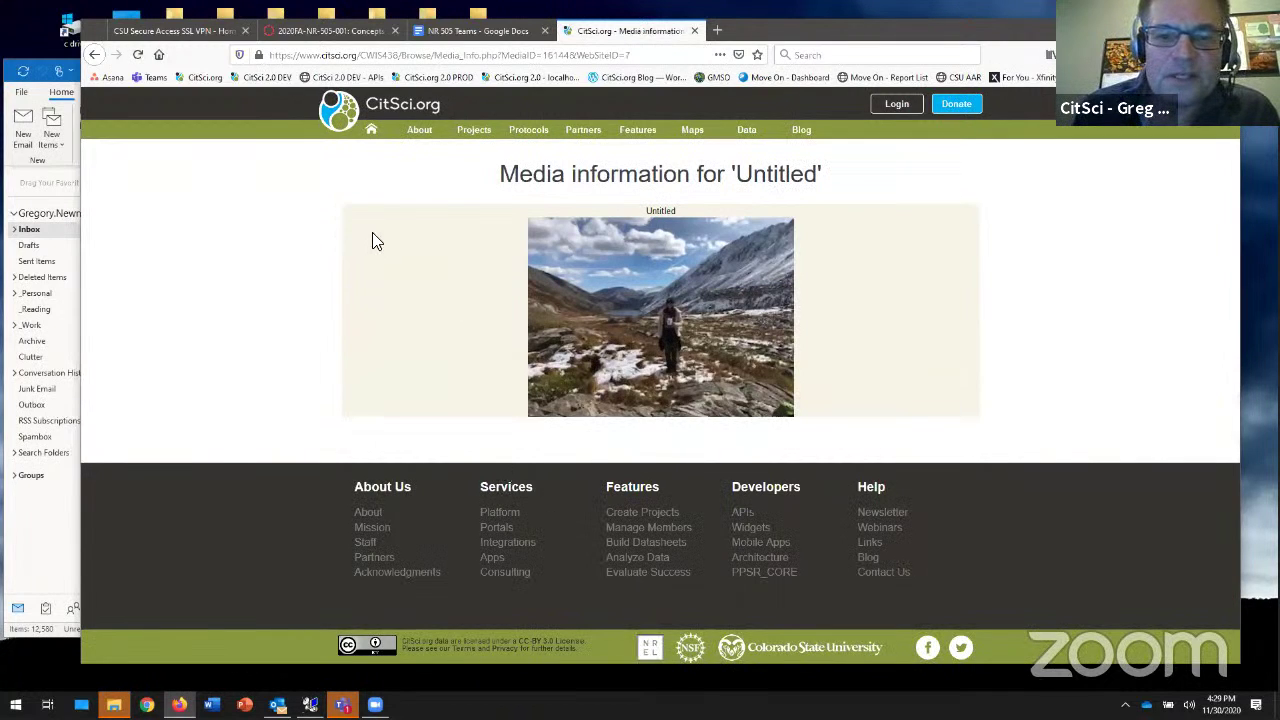
left_click(95, 58)
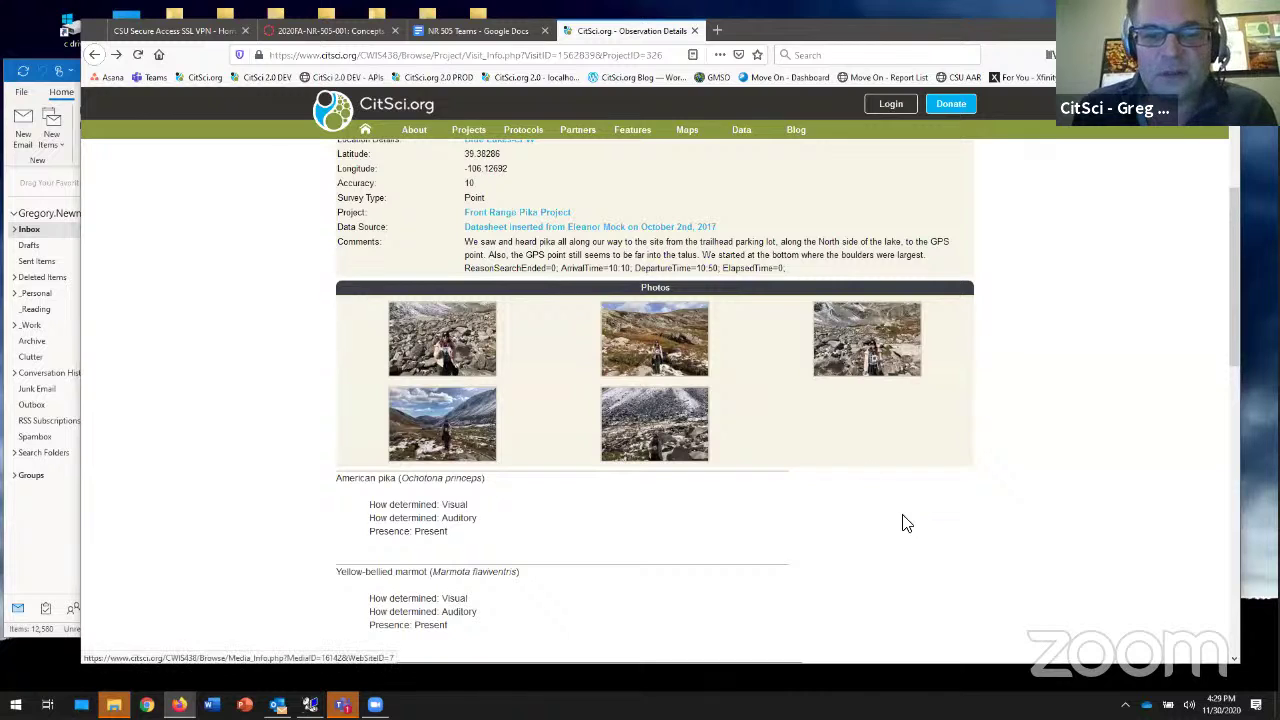
left_click(654, 340)
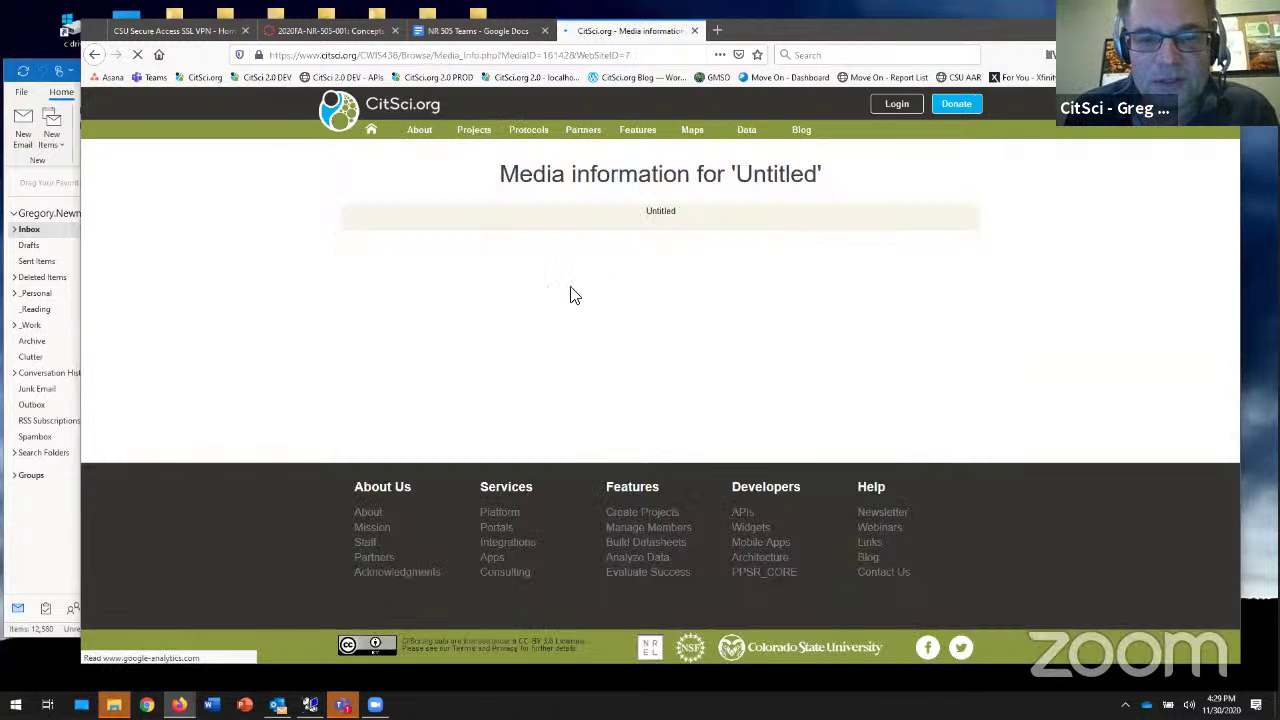
mouse_move(698, 404)
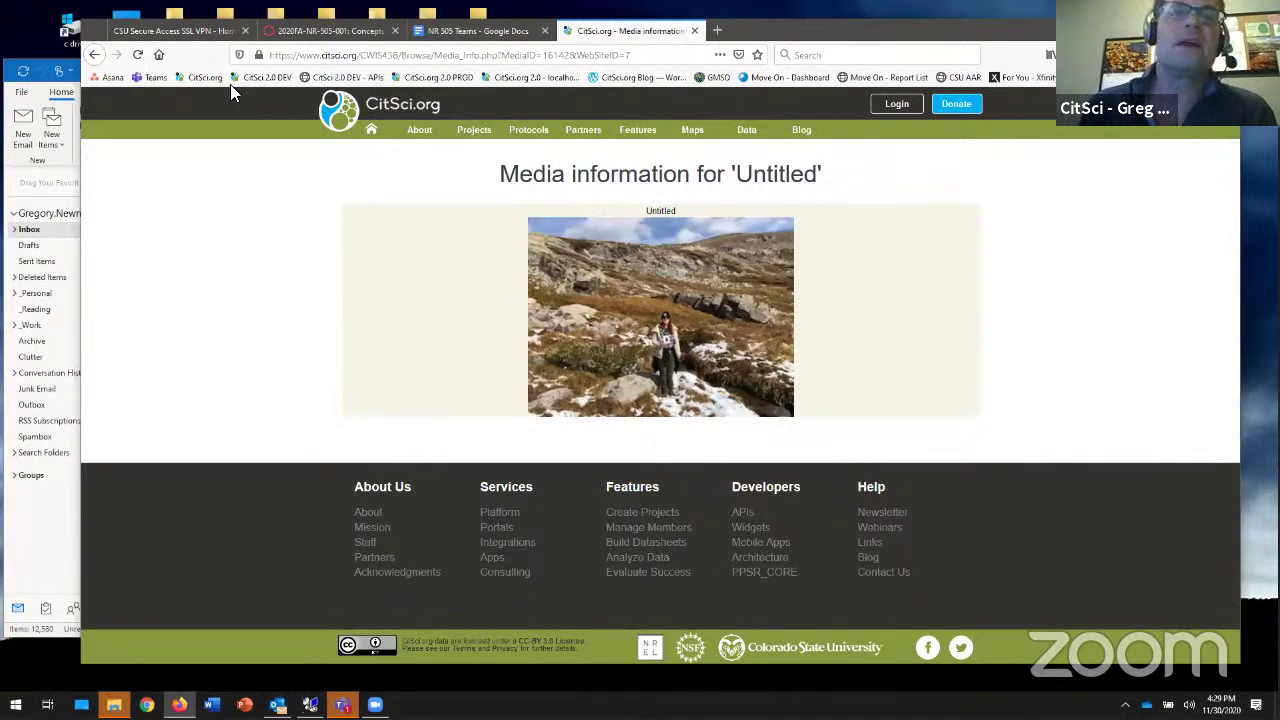
left_click(94, 54)
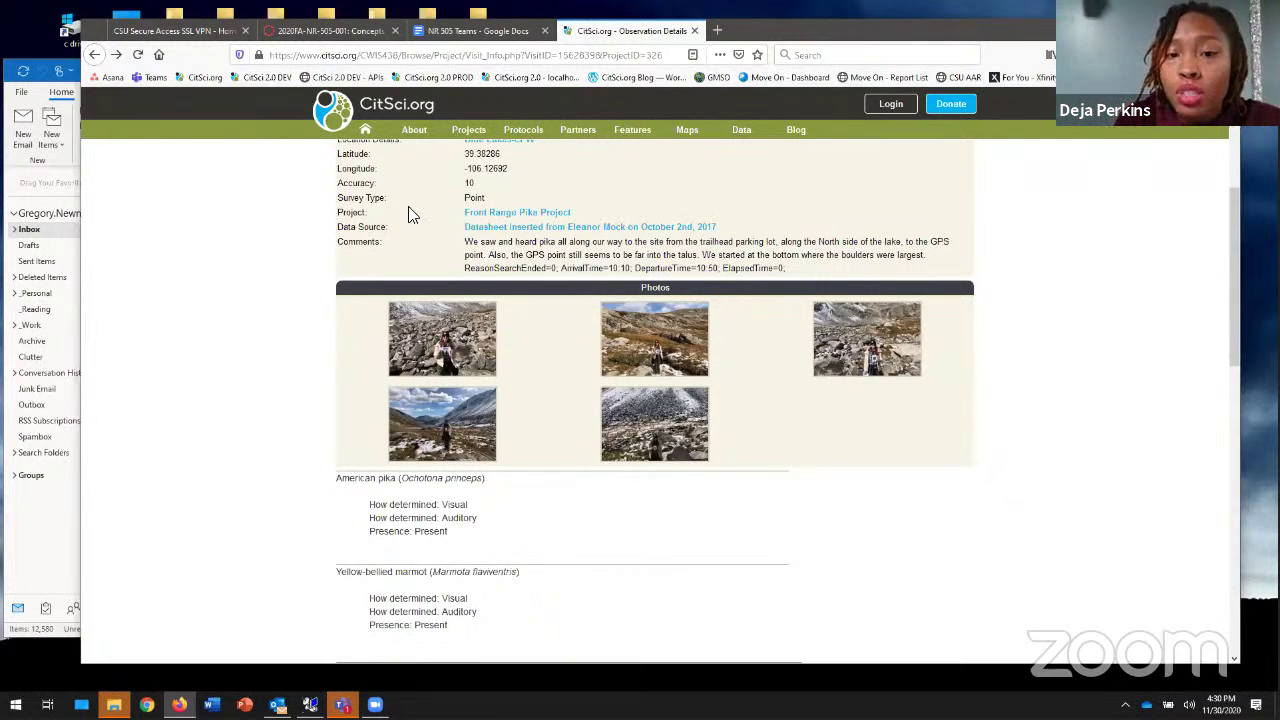
- Go to project creation and sign in with the saved account username and password to reach the Start a Project form
left_click(366, 131)
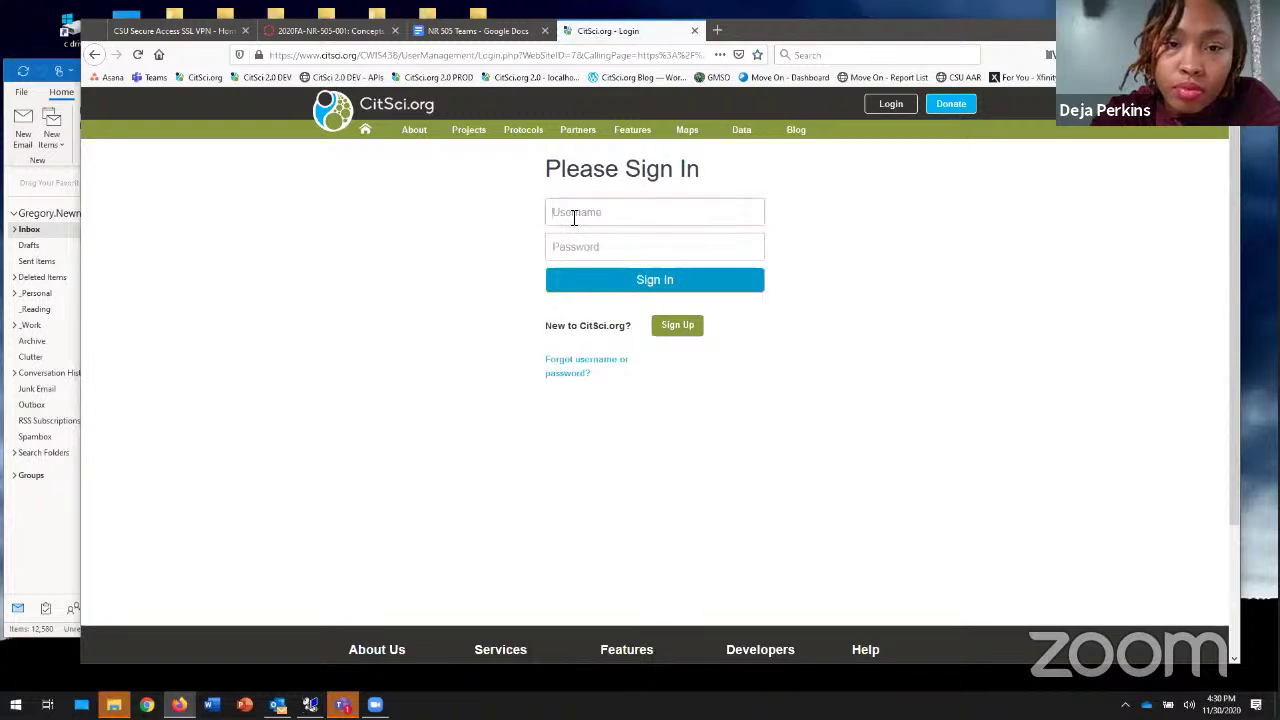
left_click(574, 218)
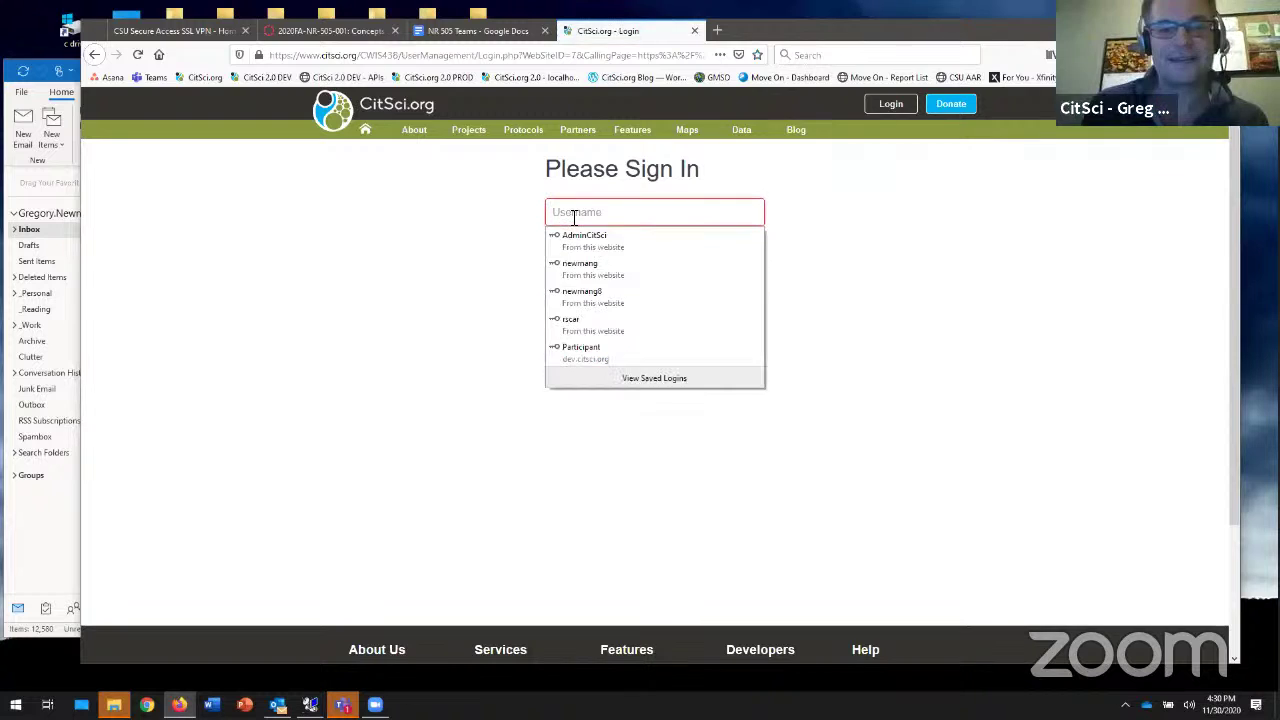
left_click(583, 262)
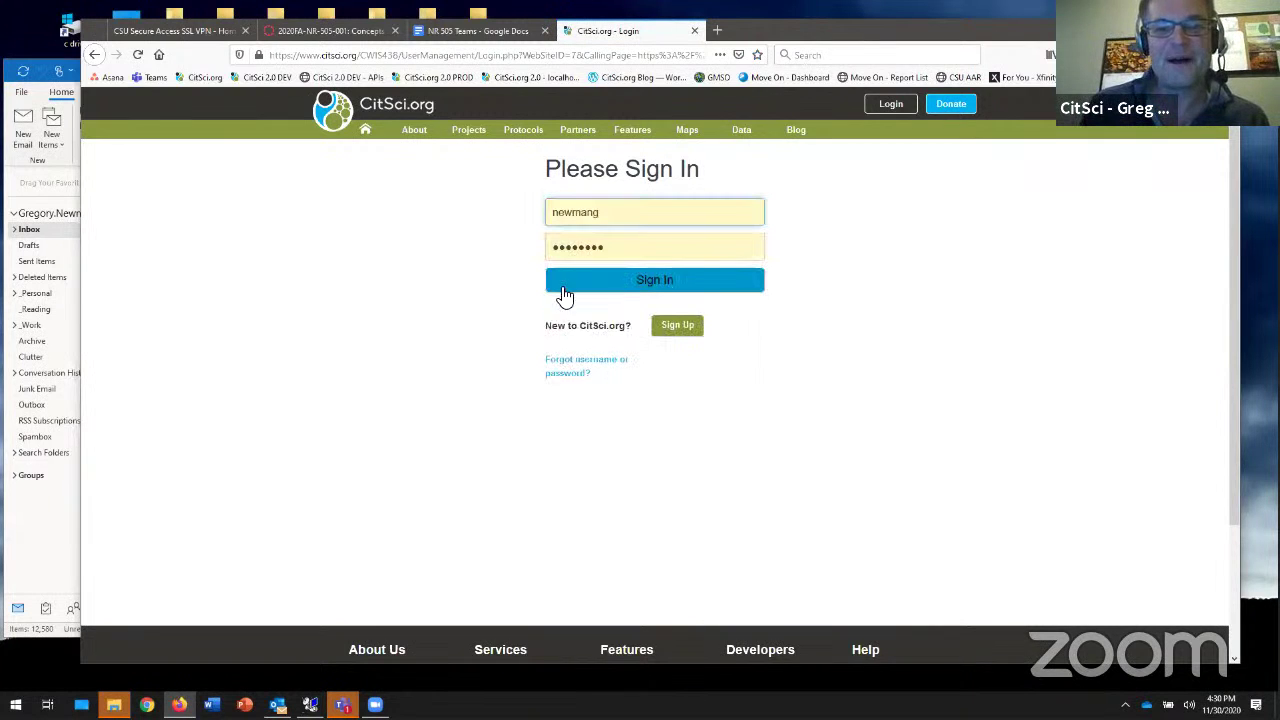
left_click(673, 285)
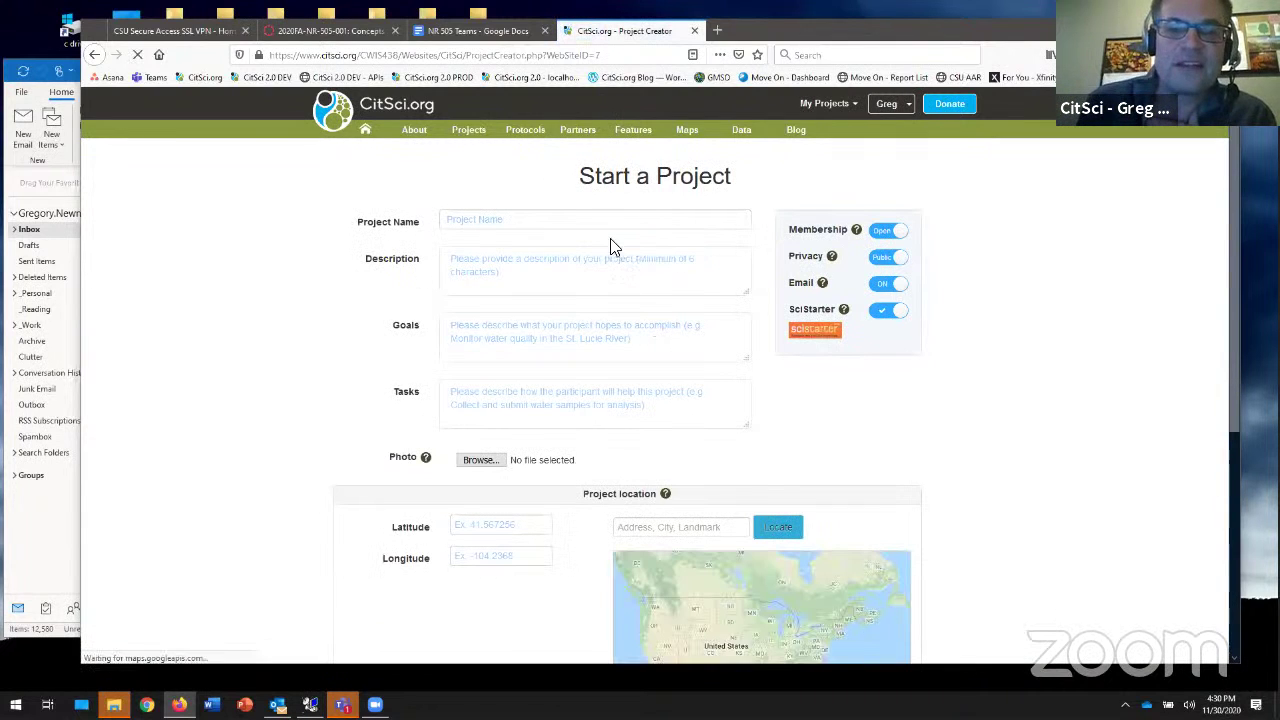
- Examine the Start a Project form's description, goals, tasks, photo and location fields and its membership, privacy, email and SciStarter options
scroll(250, 345, "down", 6)
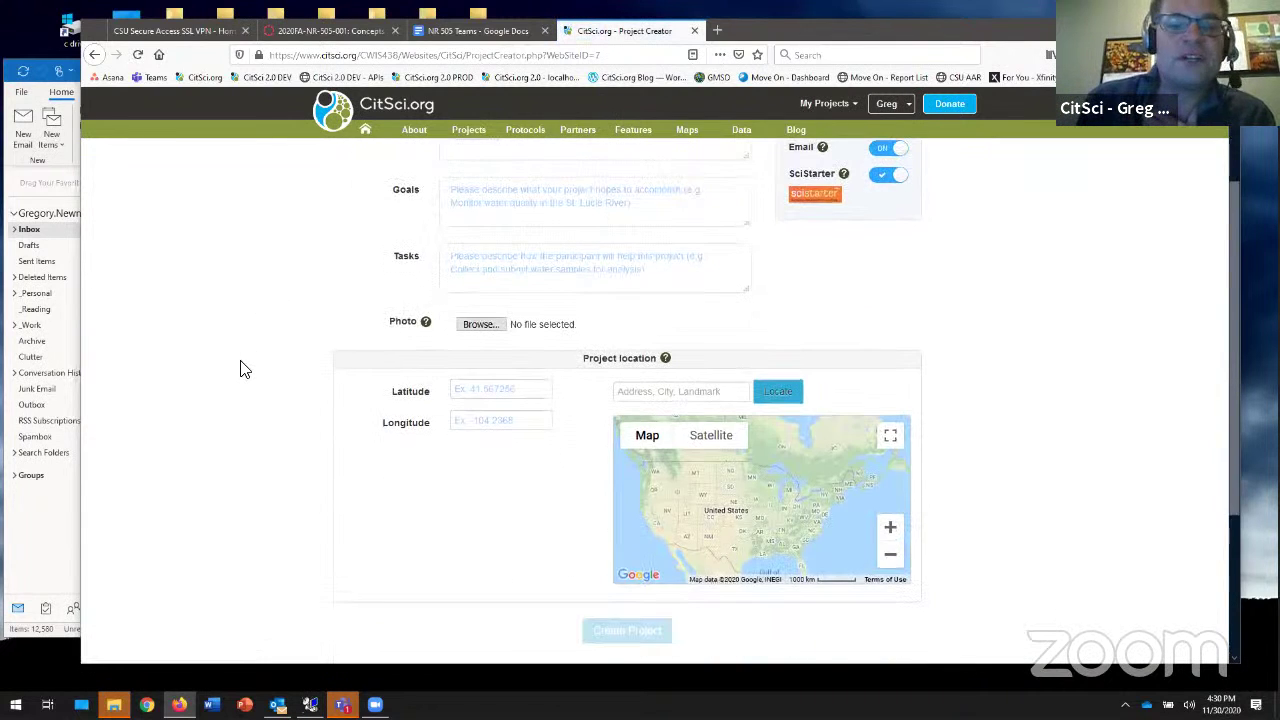
scroll(247, 369, "up", 4)
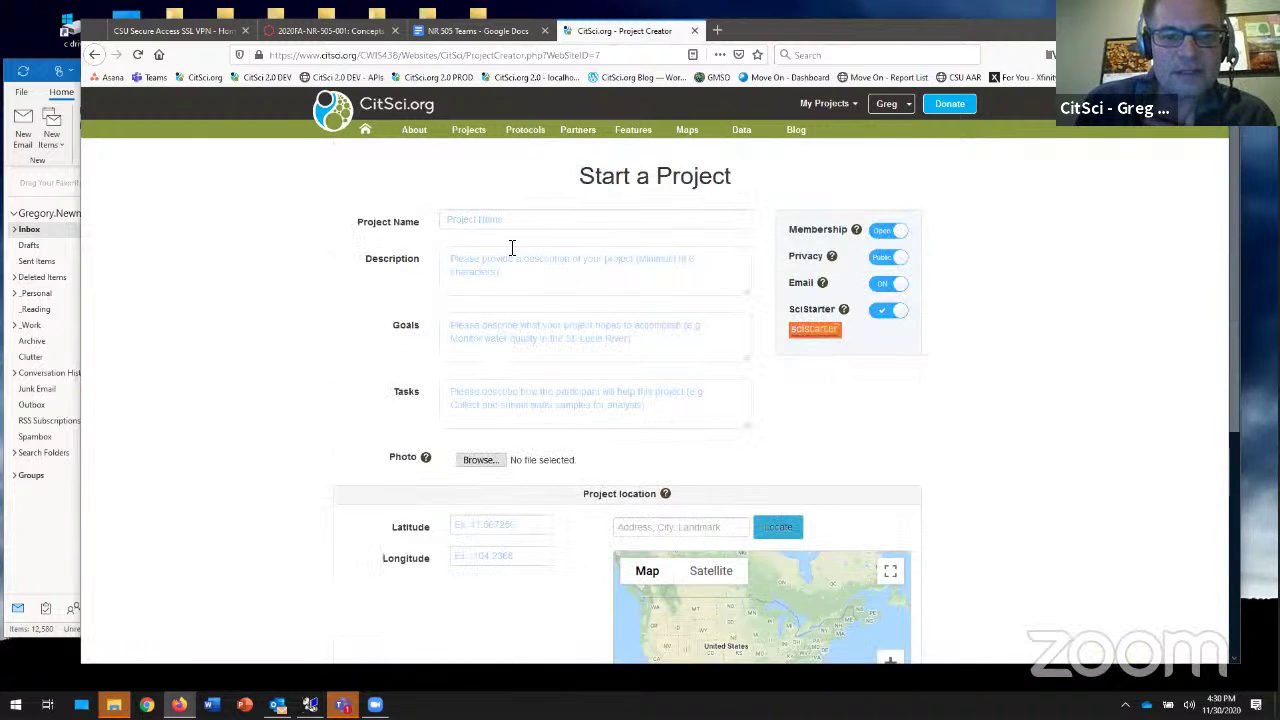
scroll(297, 431, "down", 2)
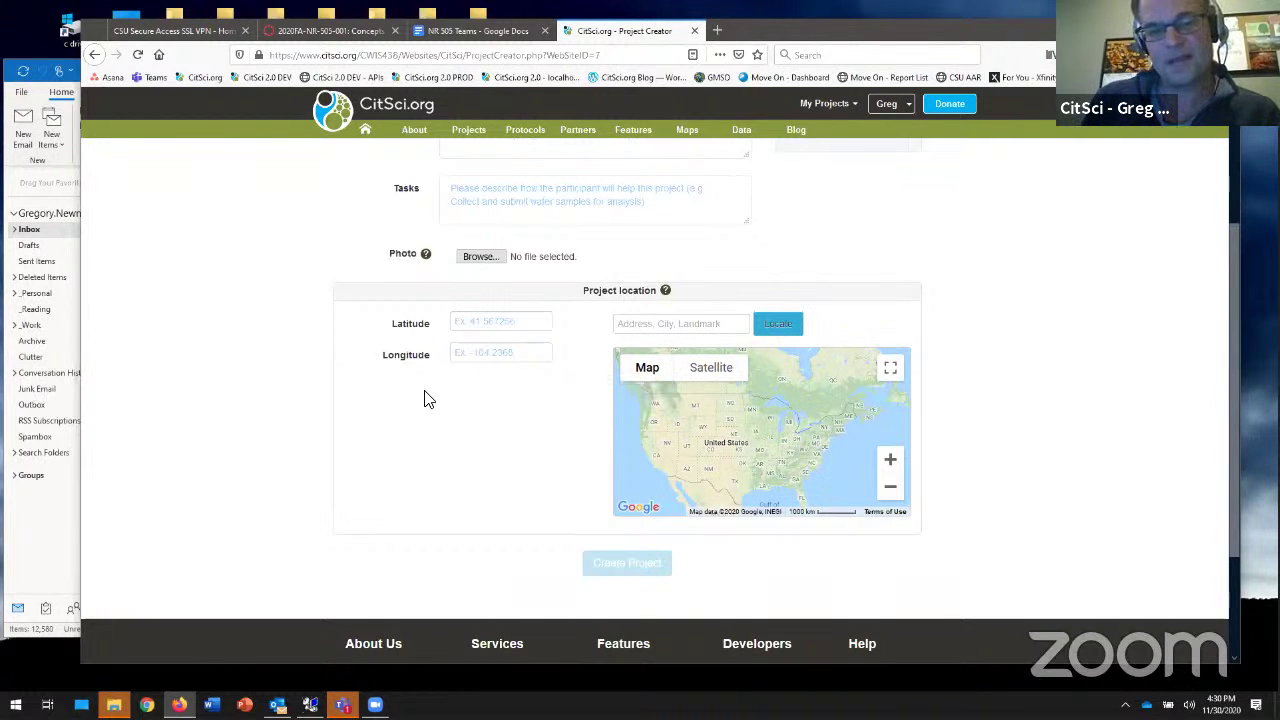
scroll(250, 388, "up", 4)
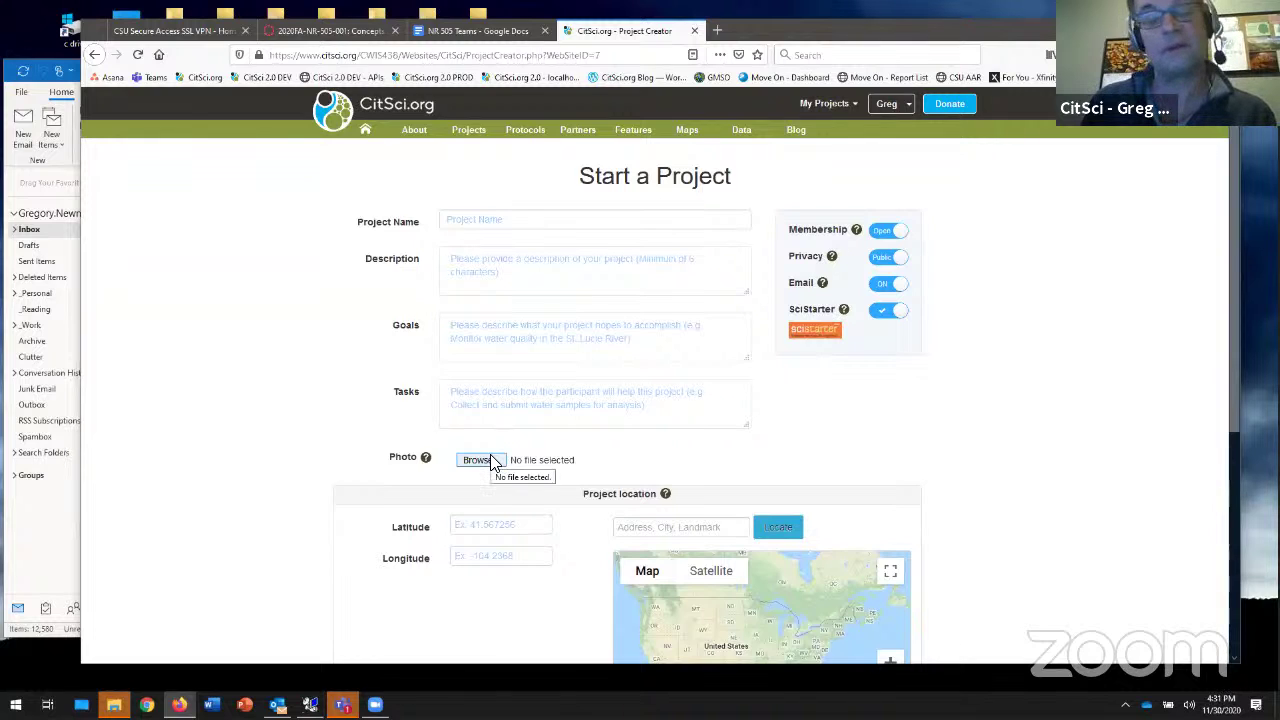
mouse_move(818, 290)
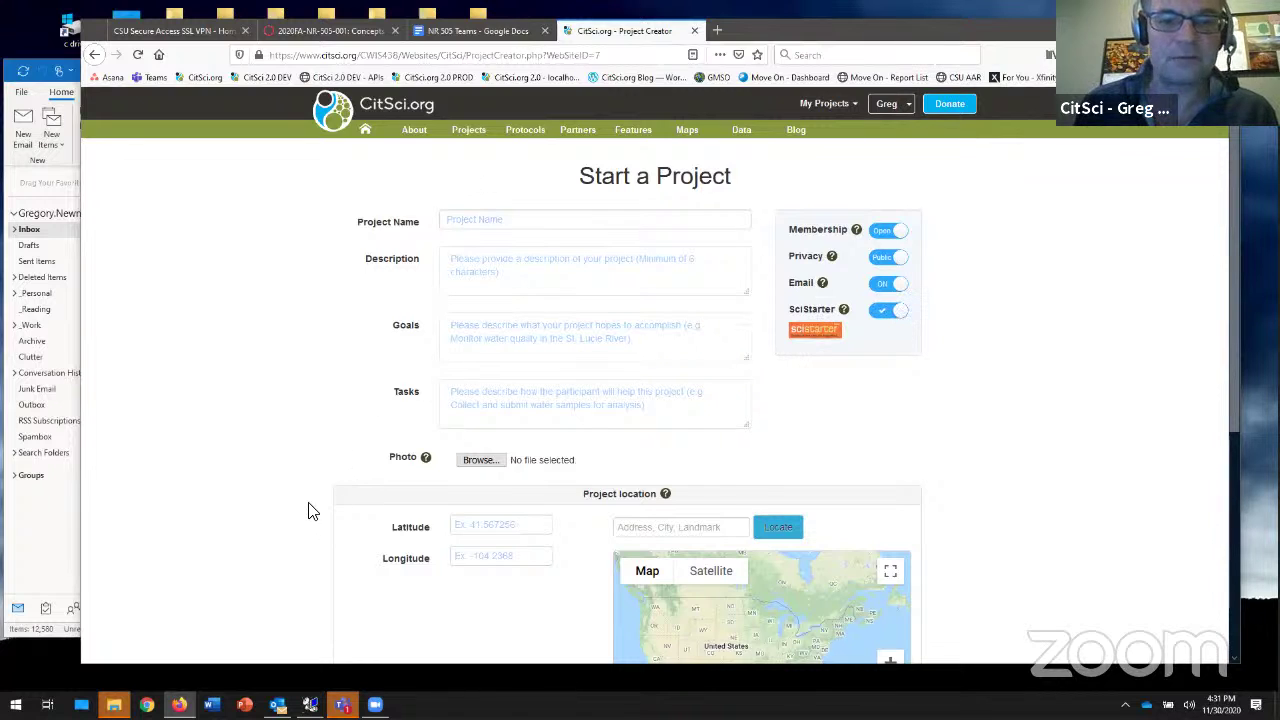
scroll(312, 516, "down", 3)
scroll(352, 364, "up", 3)
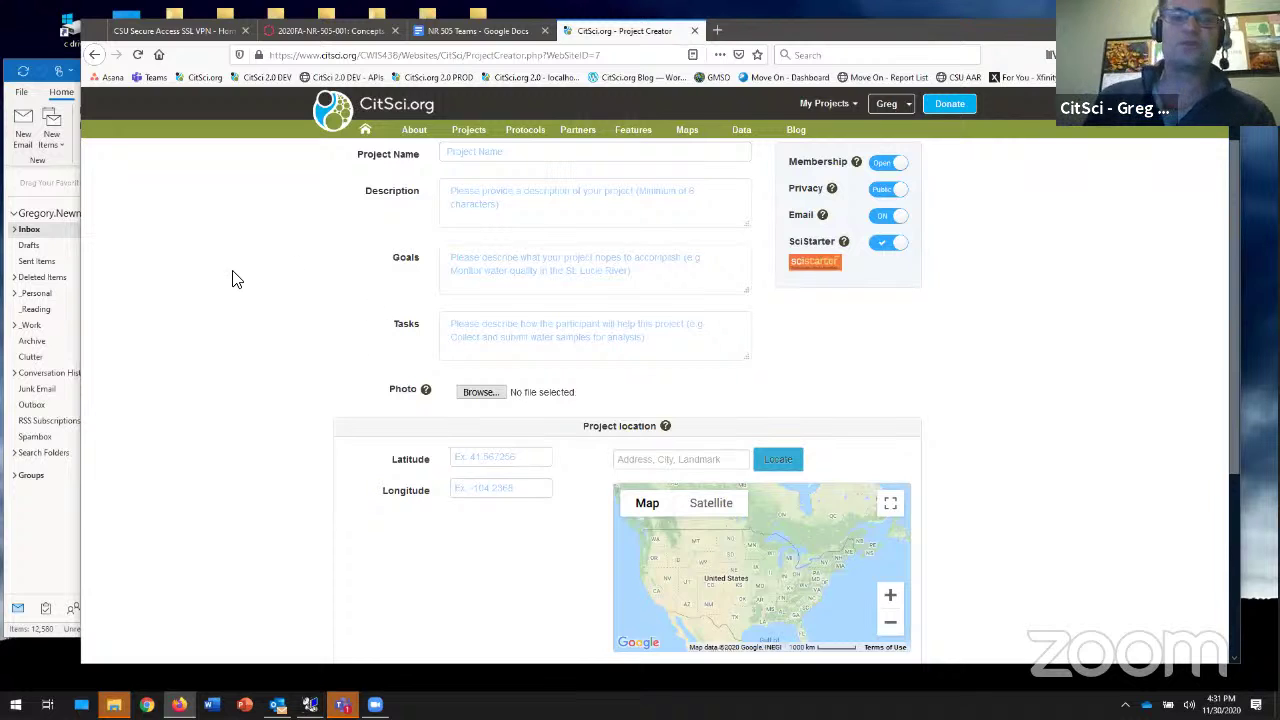
scroll(236, 279, "up", 1)
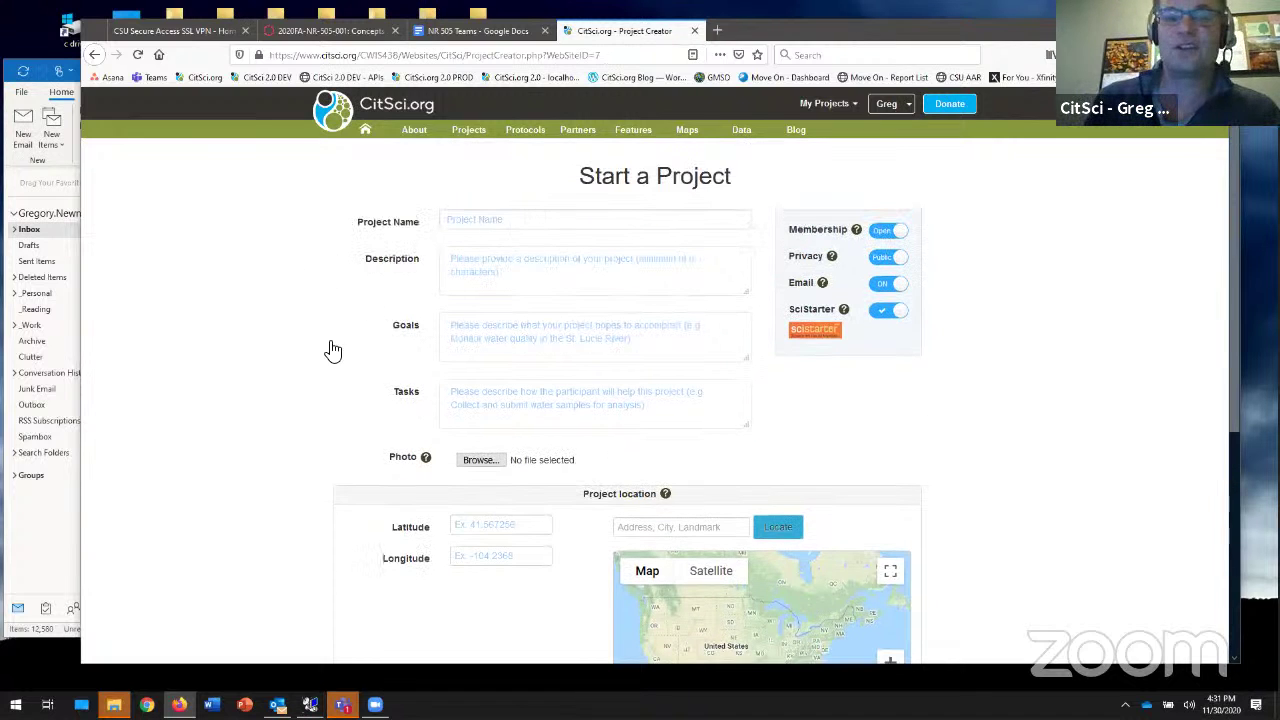
scroll(300, 450, "down", 1)
scroll(296, 445, "down", 3)
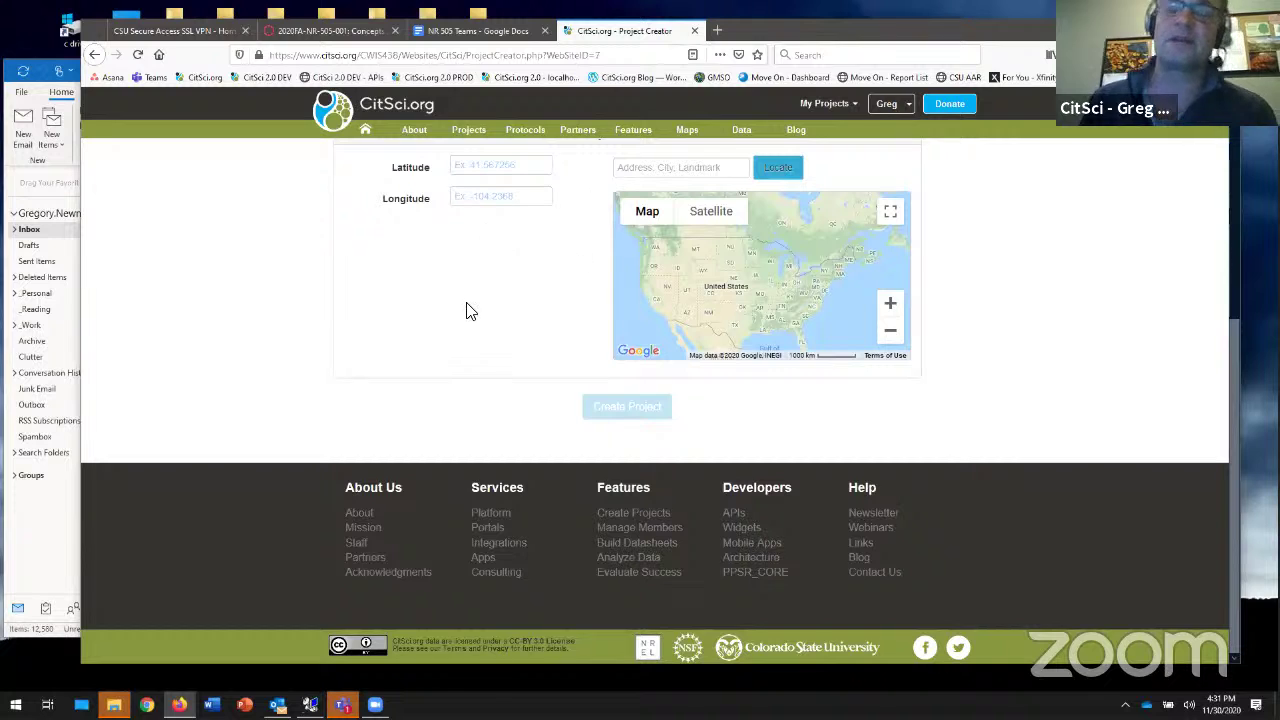
scroll(470, 313, "up", 4)
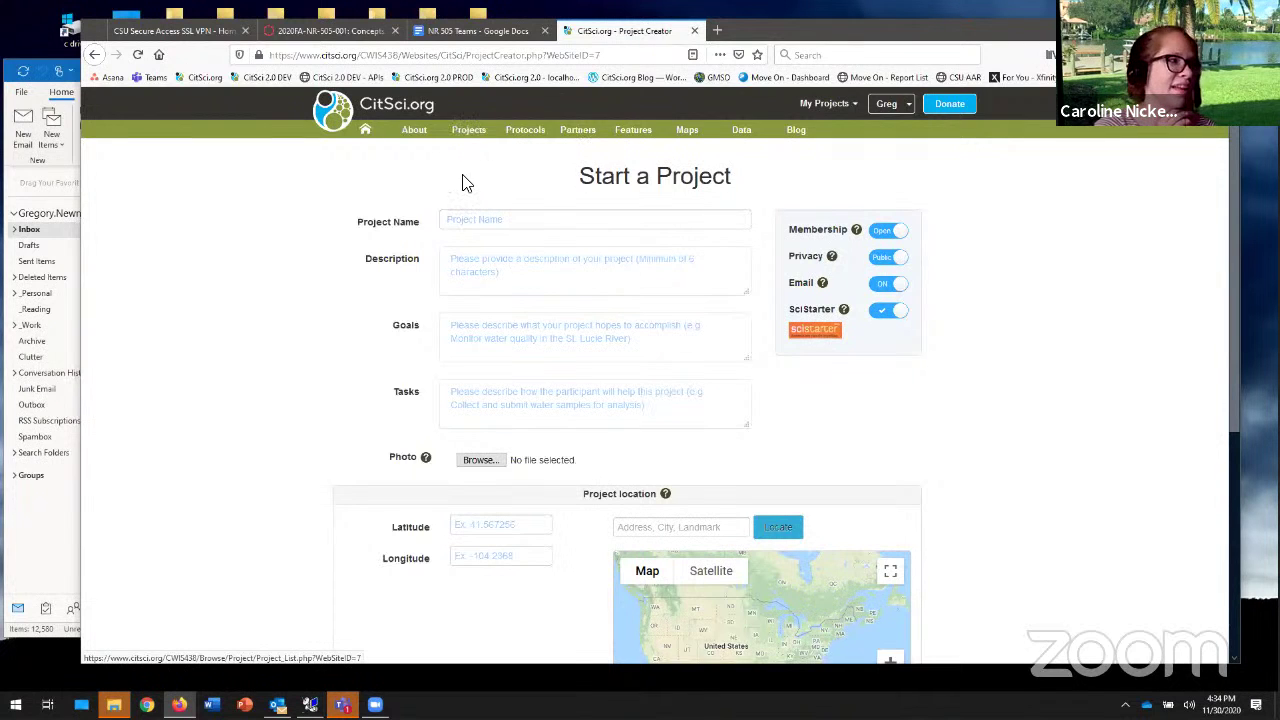
- Search the project list for "bamboo" and open the Ishiara CitSci Bamboo Micro-Pilot profile
left_click(481, 137)
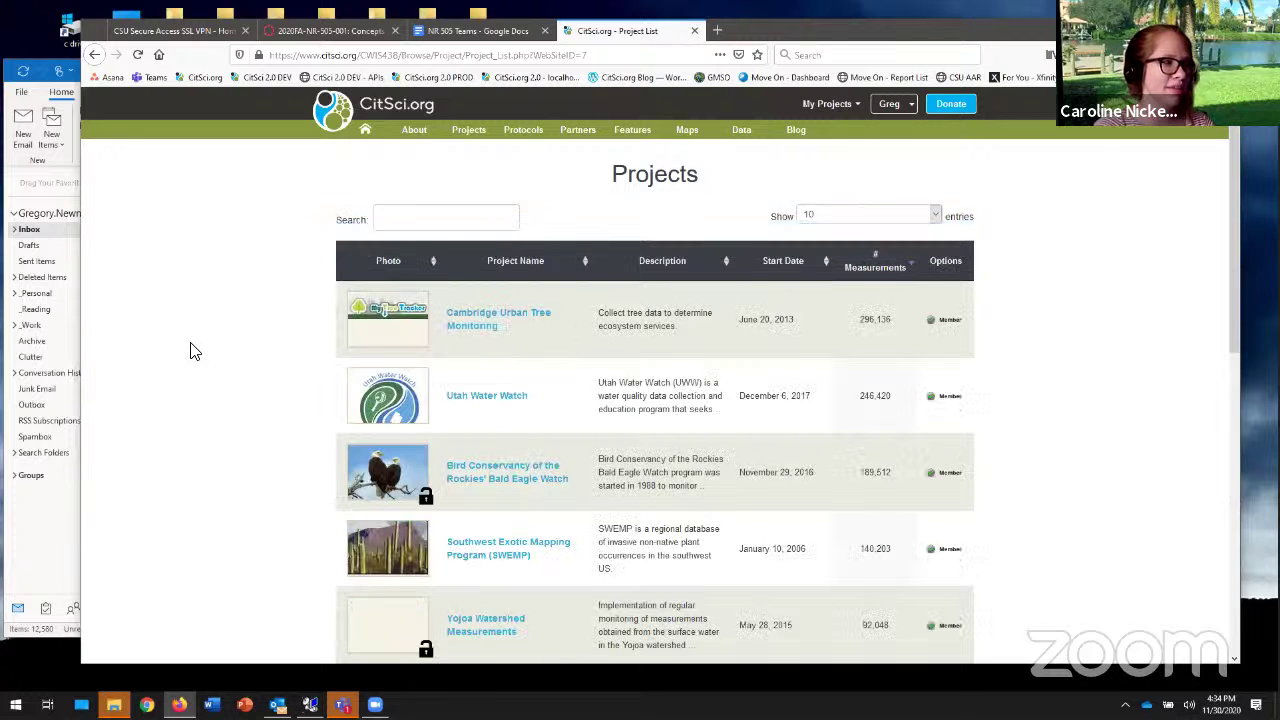
scroll(197, 352, "down", 3)
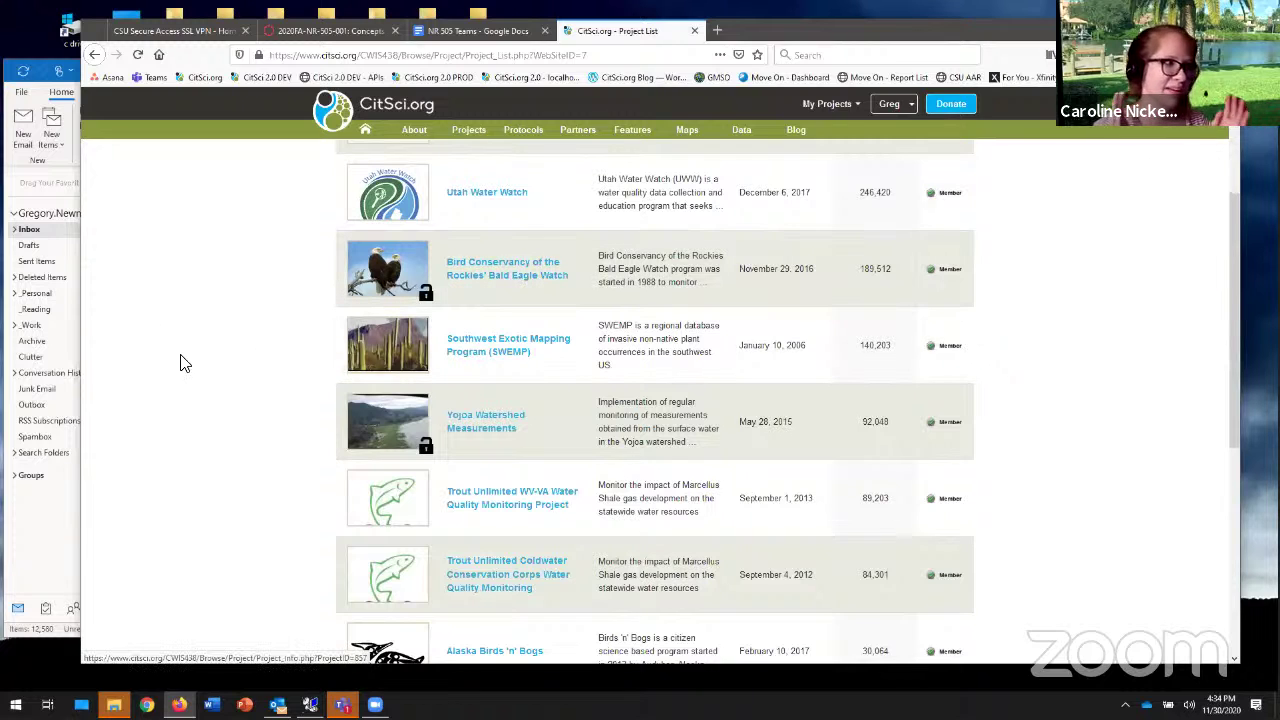
scroll(174, 365, "up", 3)
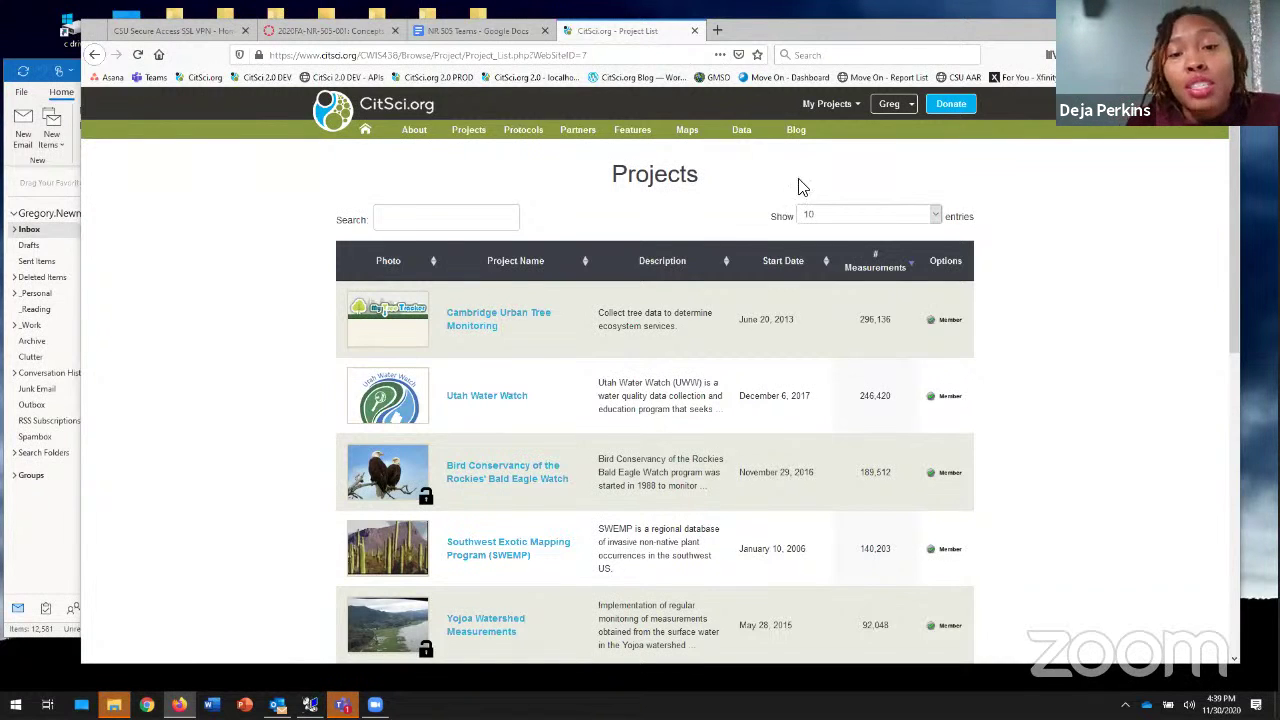
left_click(652, 232)
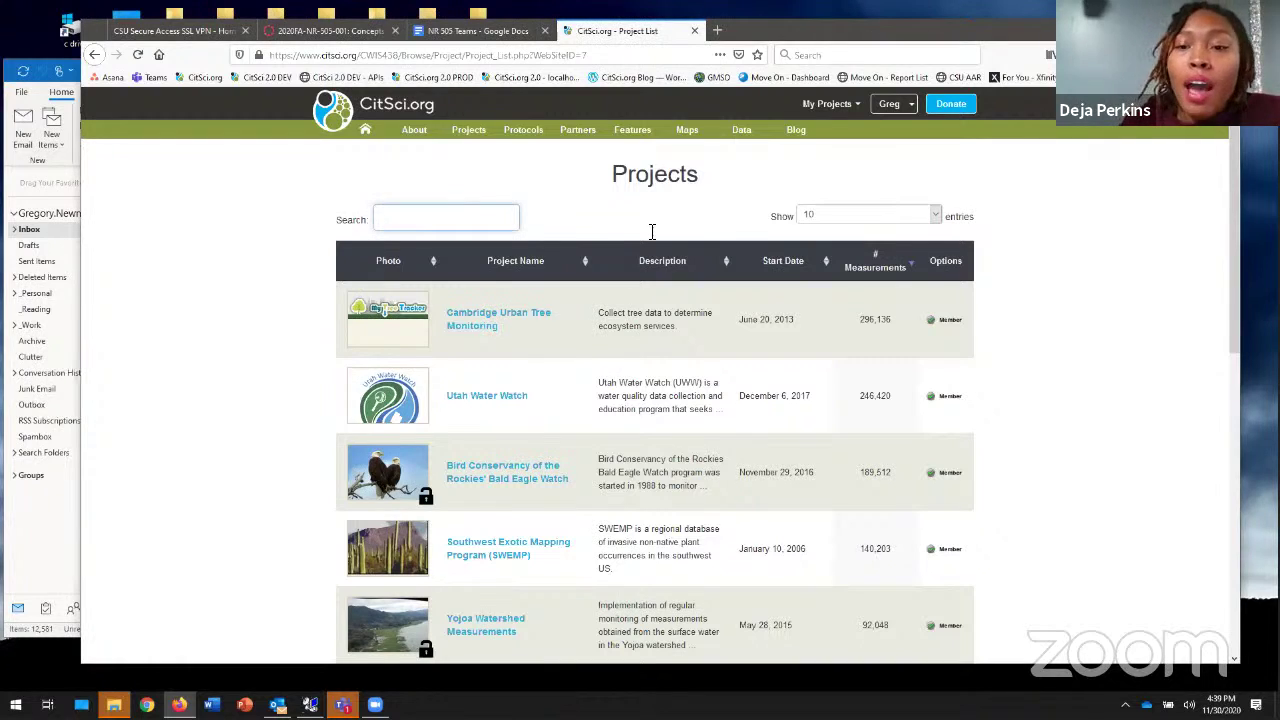
type("bamboo")
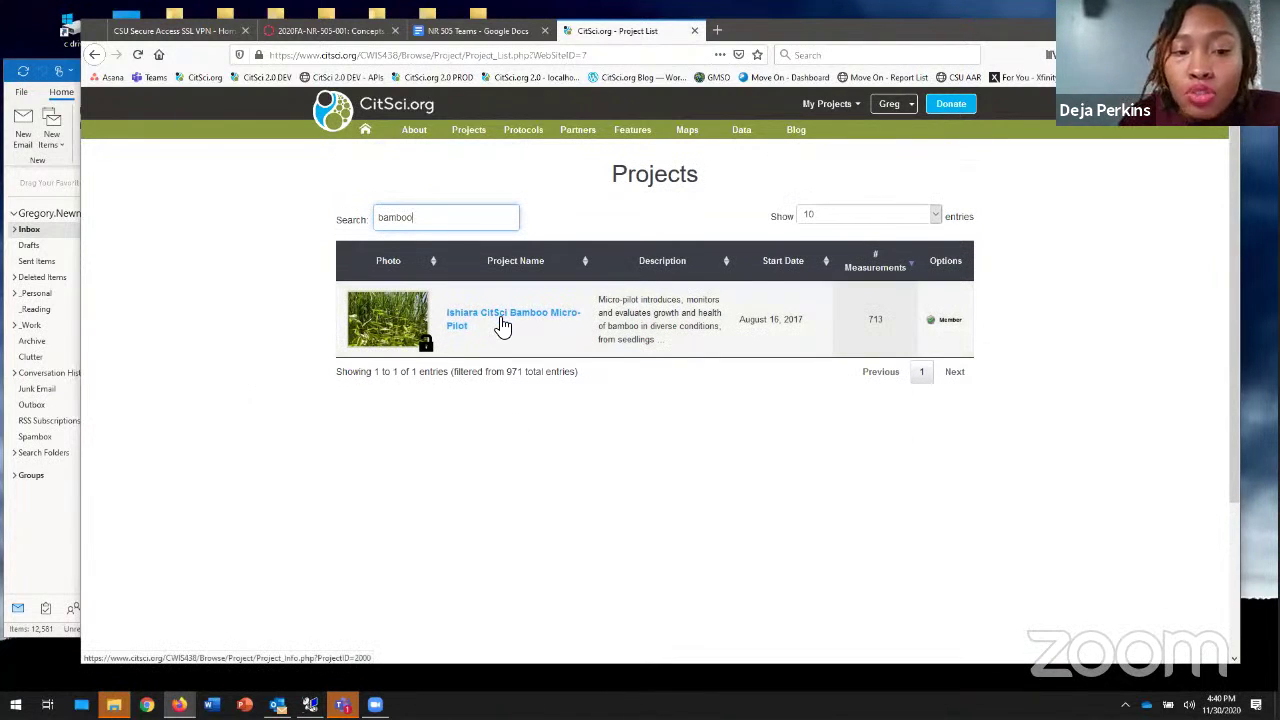
left_click(503, 327)
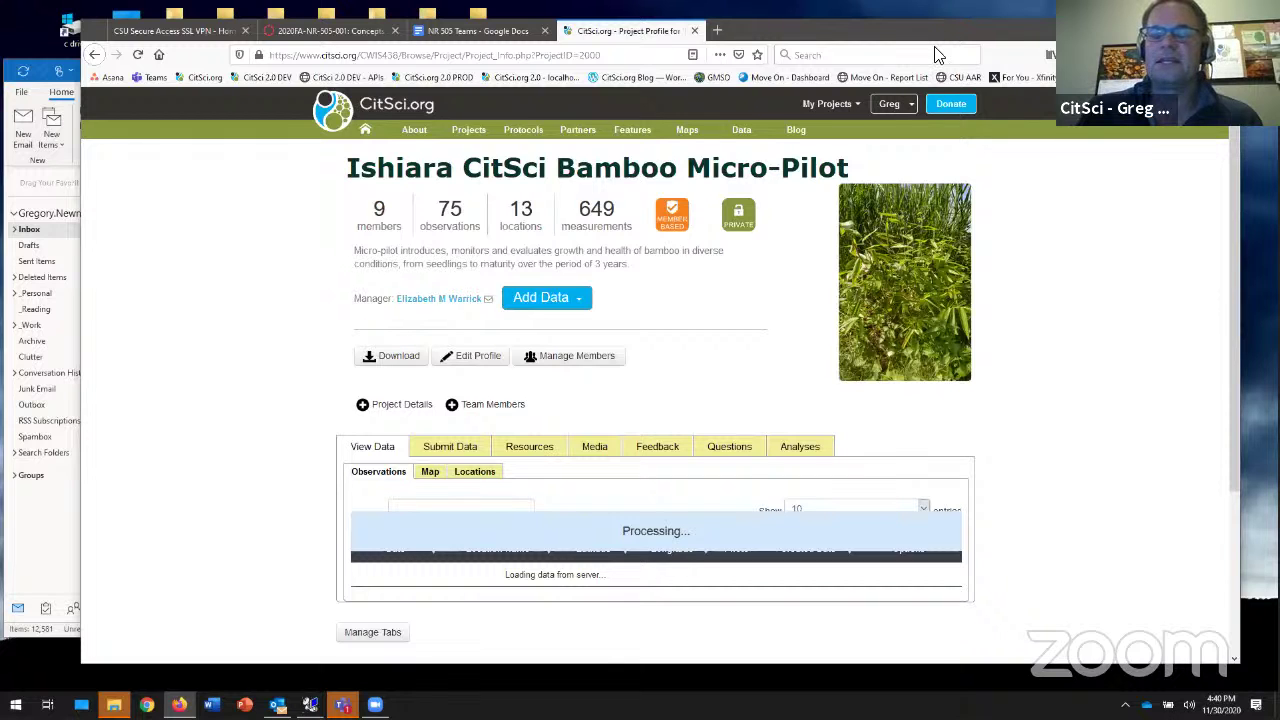
- Shift the browser window slightly lower on the desktop and narrow it to uncover more of the mail window behind
left_click_drag(930, 33, 934, 53)
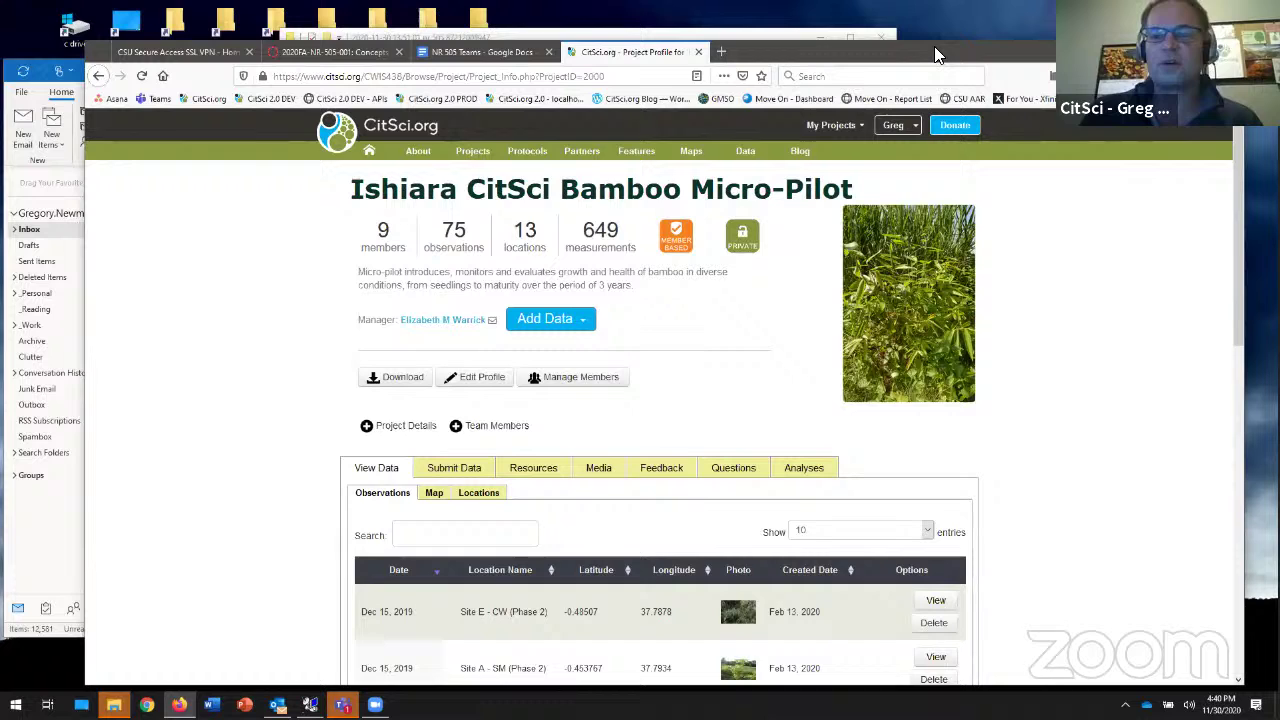
left_click_drag(934, 46, 928, 50)
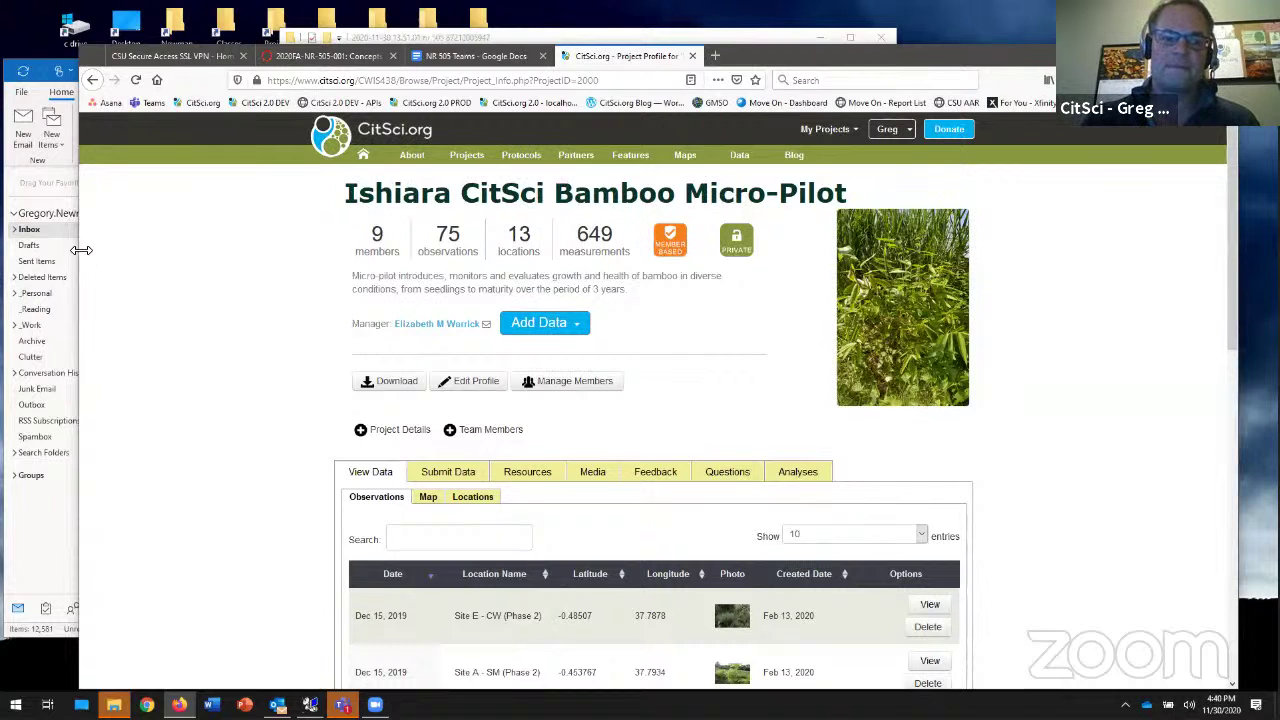
left_click_drag(80, 250, 168, 250)
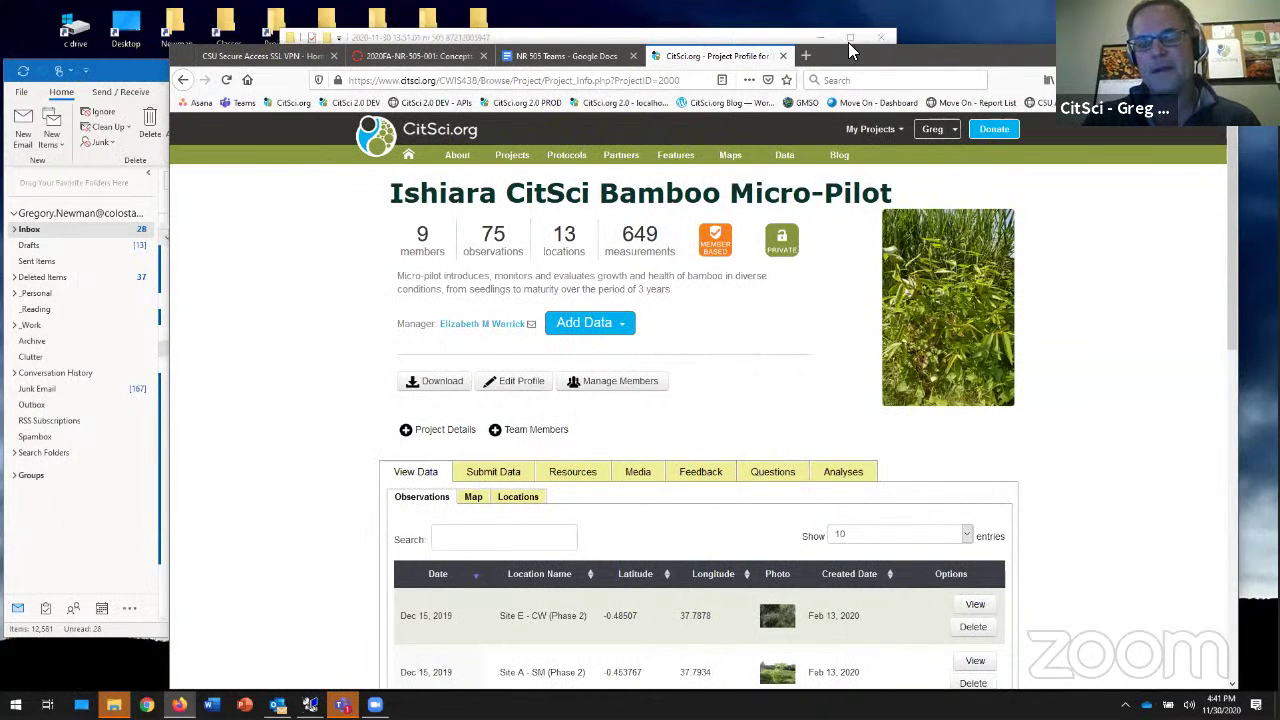
left_click_drag(846, 46, 847, 47)
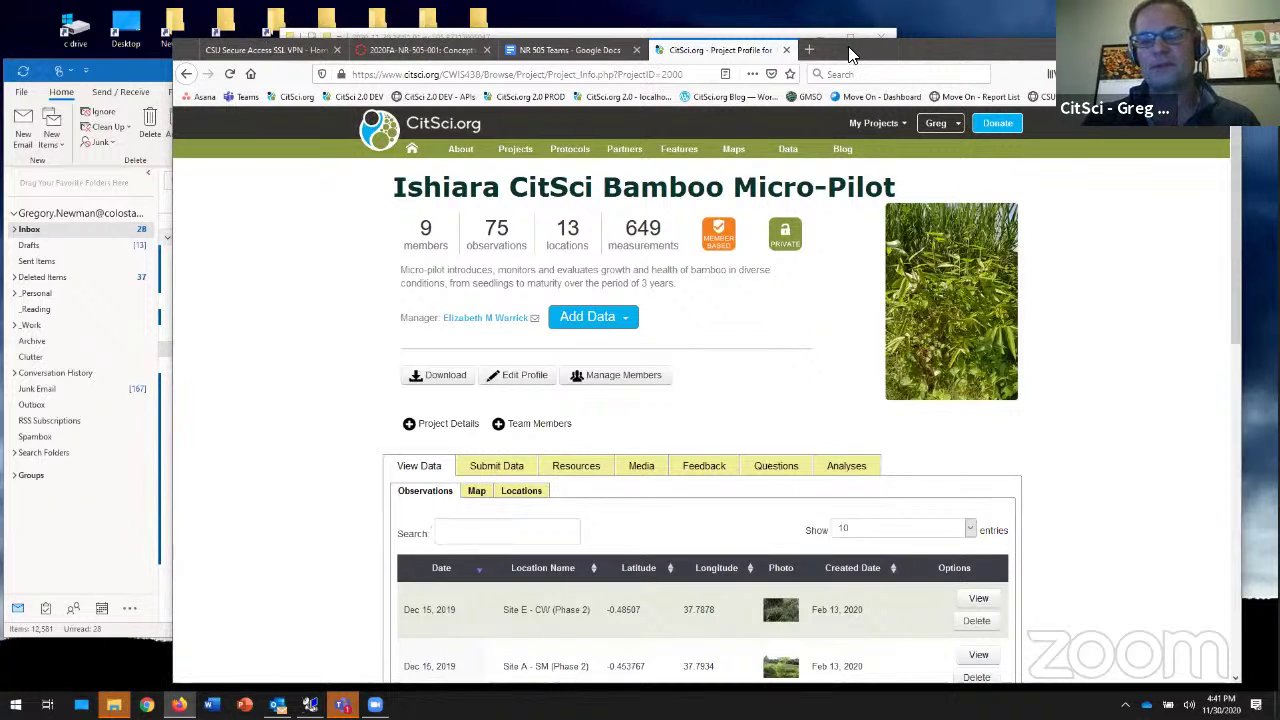
left_click_drag(850, 55, 851, 57)
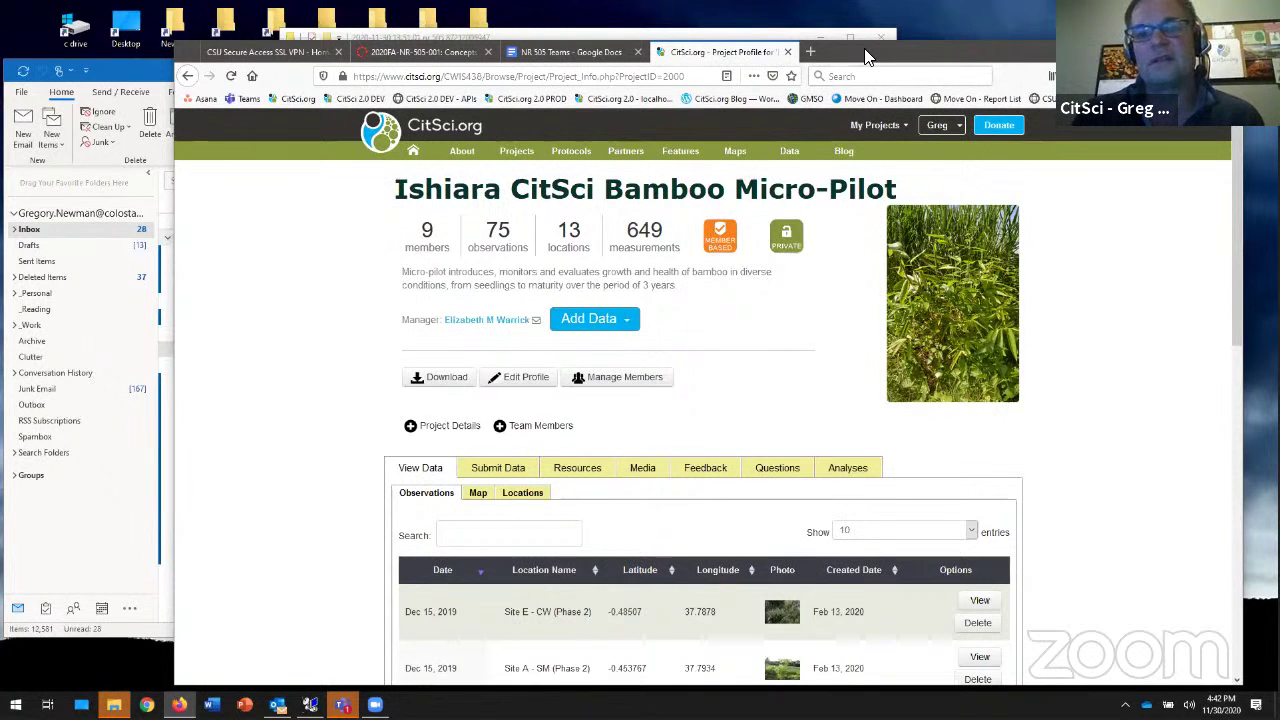
left_click_drag(866, 53, 871, 54)
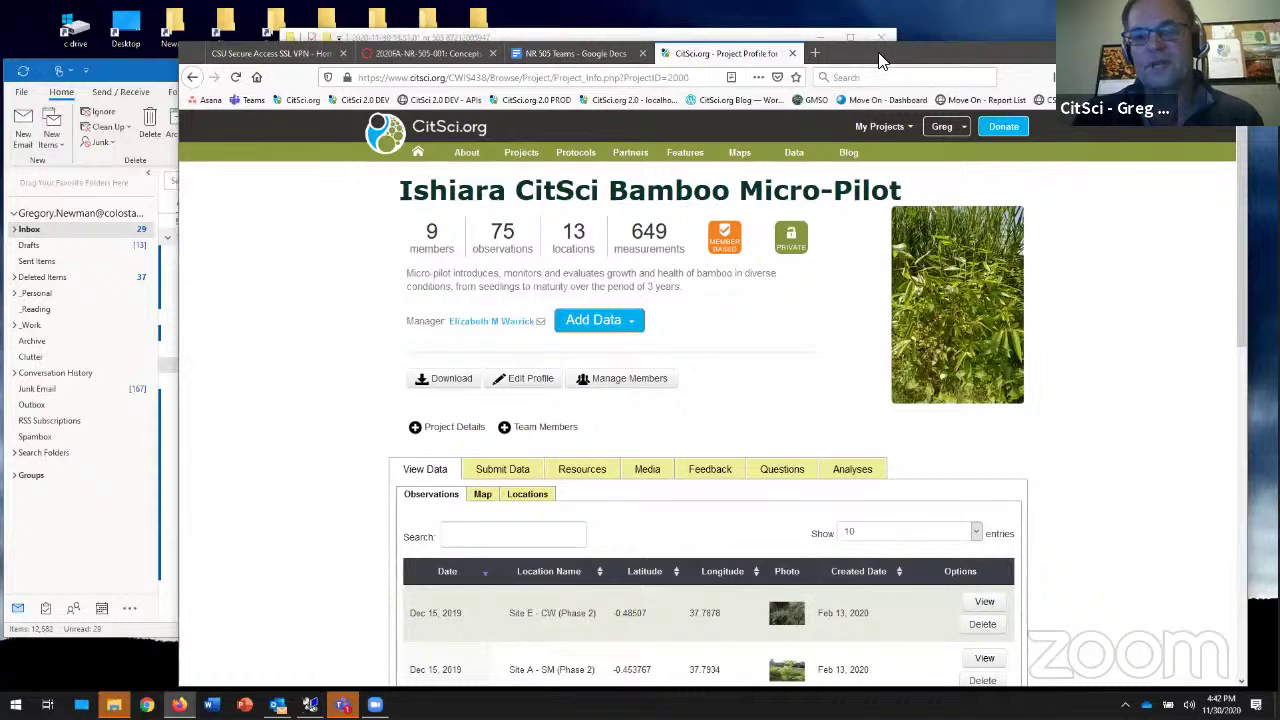
left_click_drag(882, 58, 884, 61)
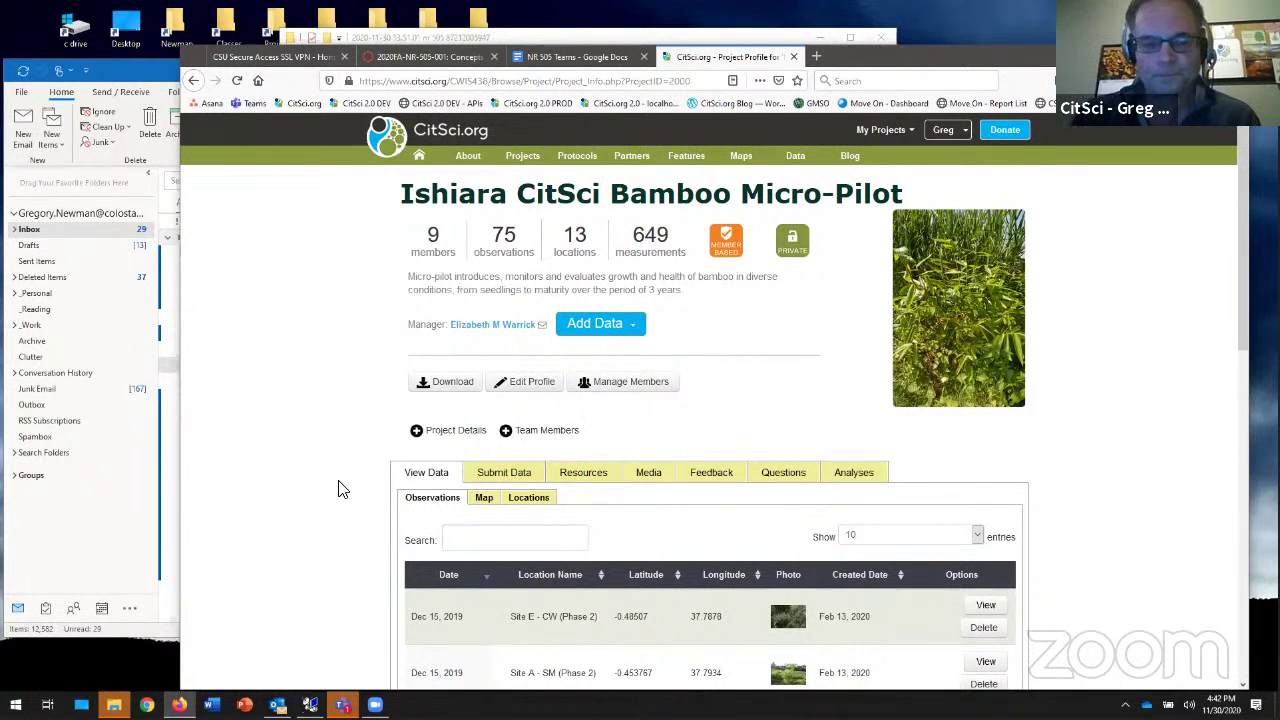
- Look through the dated observations and photos recorded for the Ishiara CitSci Bamboo Micro-Pilot project
scroll(338, 488, "down", 5)
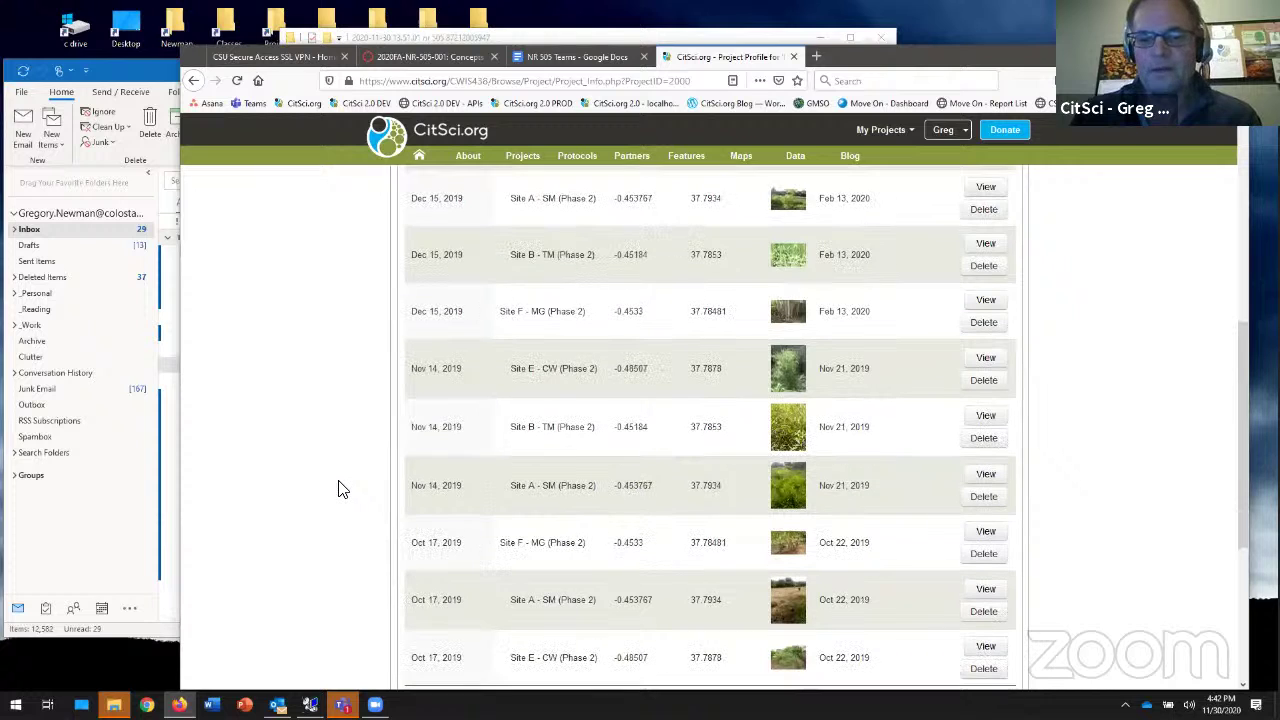
scroll(338, 488, "up", 5)
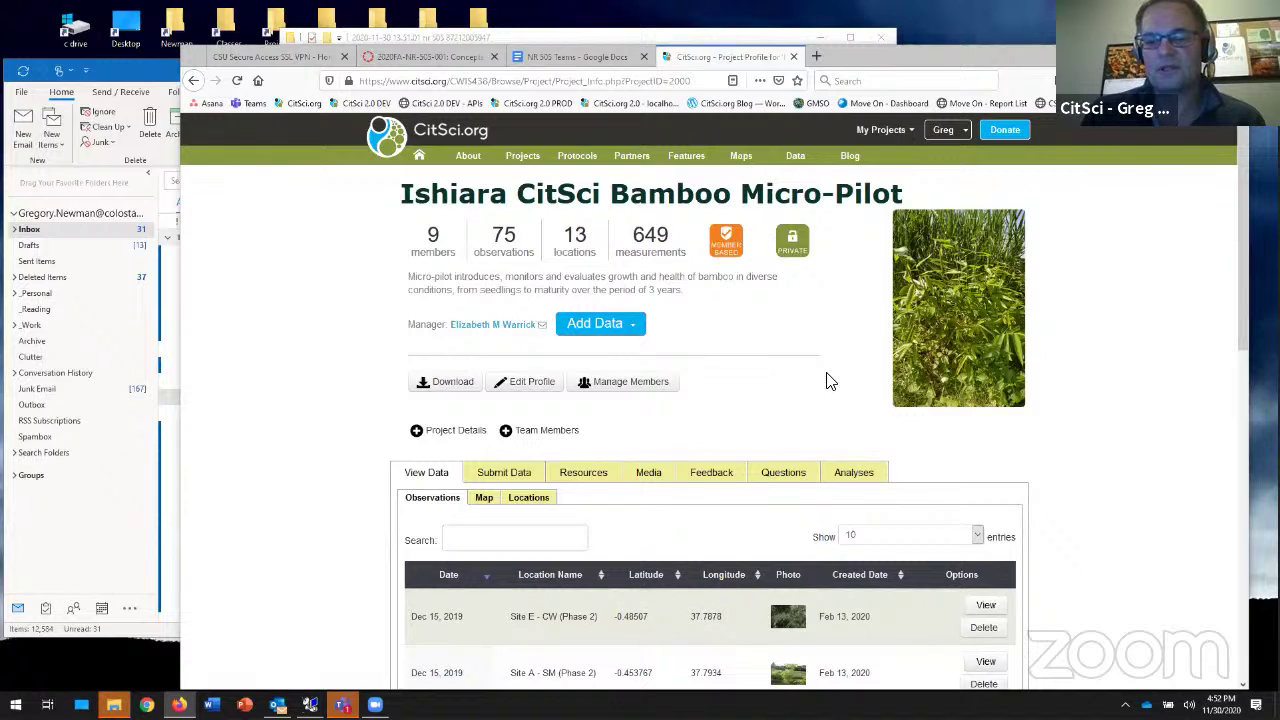
- Load the bookmarked CitSci 2.0 DEV site in a new browser tab and bring up its Grand Teton Citizen Science project
left_click(816, 56)
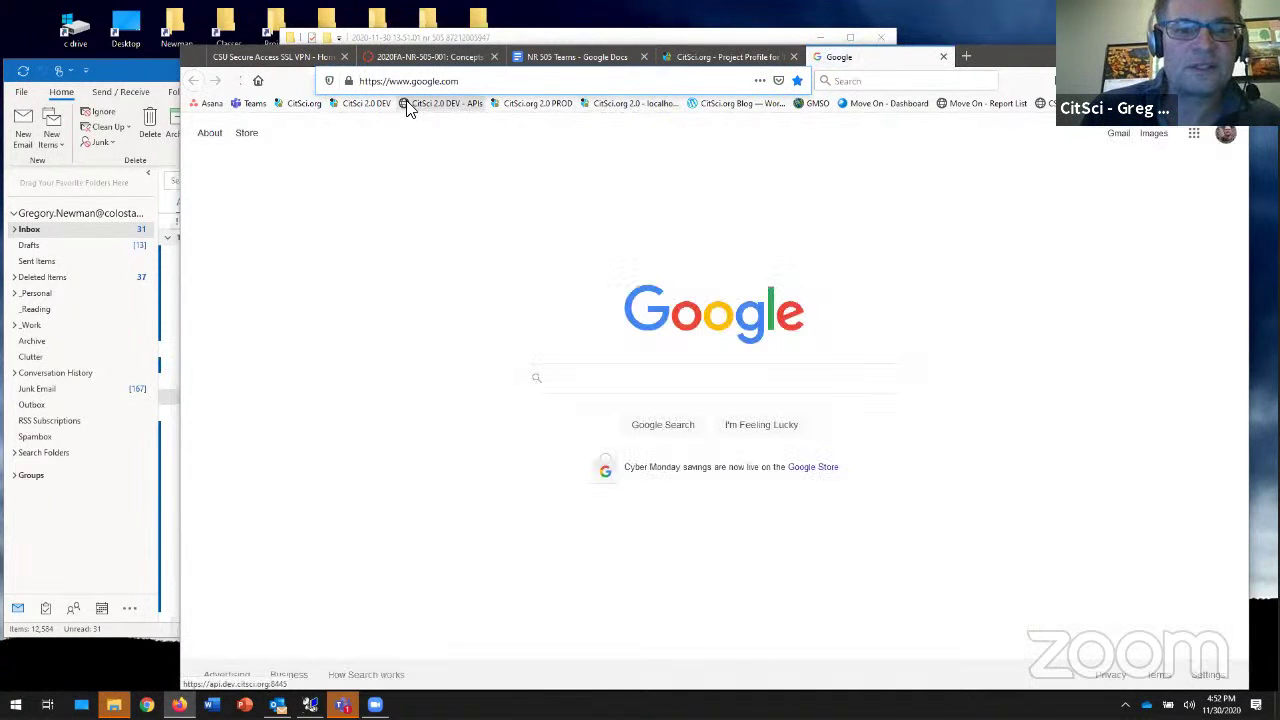
left_click(366, 106)
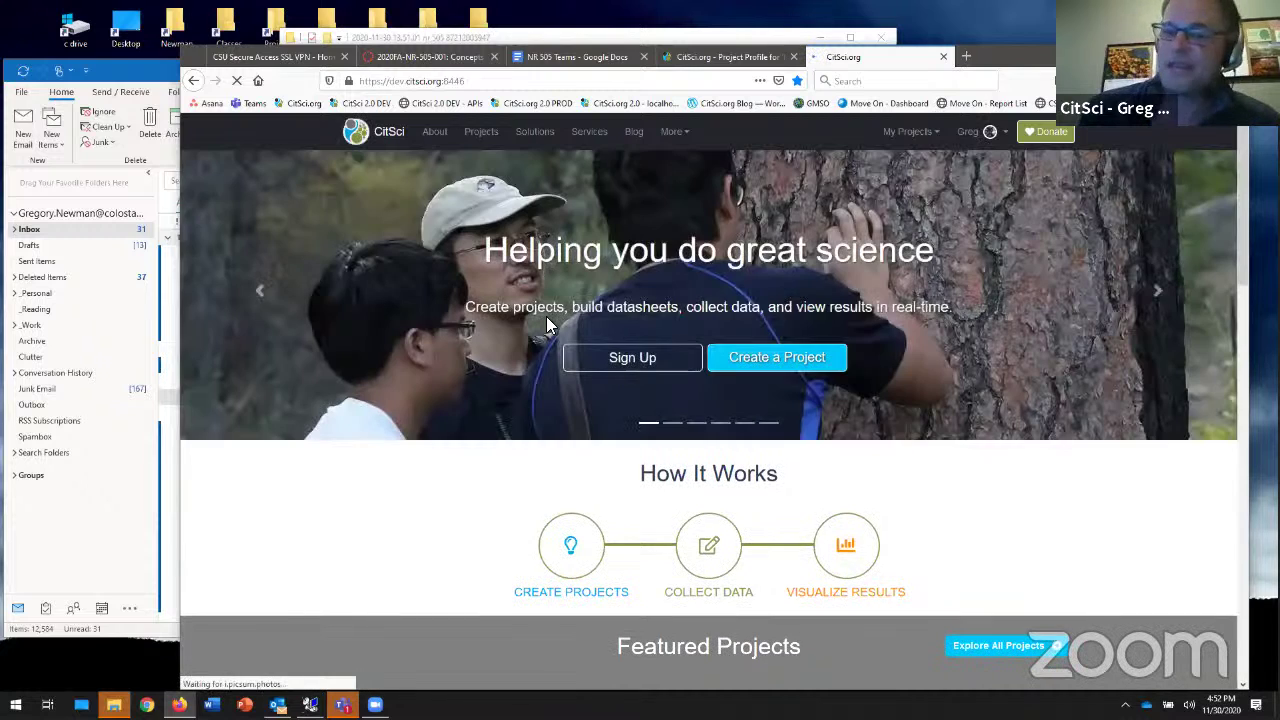
left_click(476, 140)
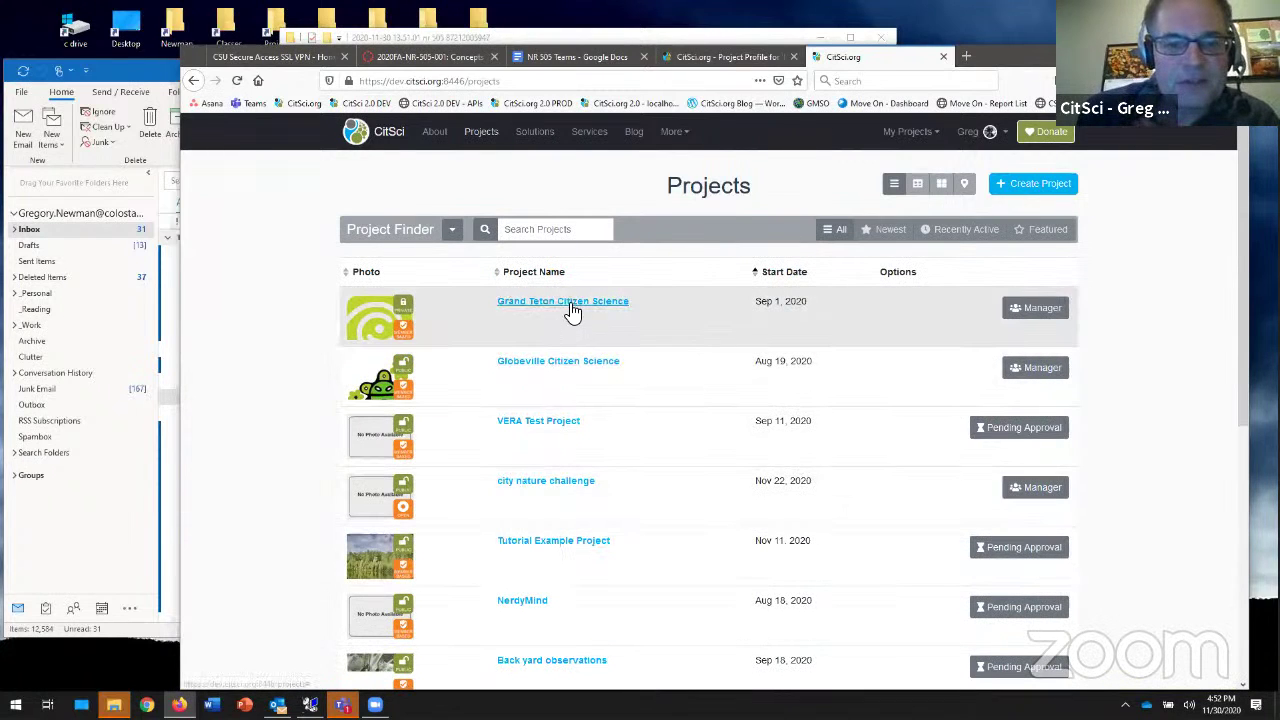
left_click(570, 306)
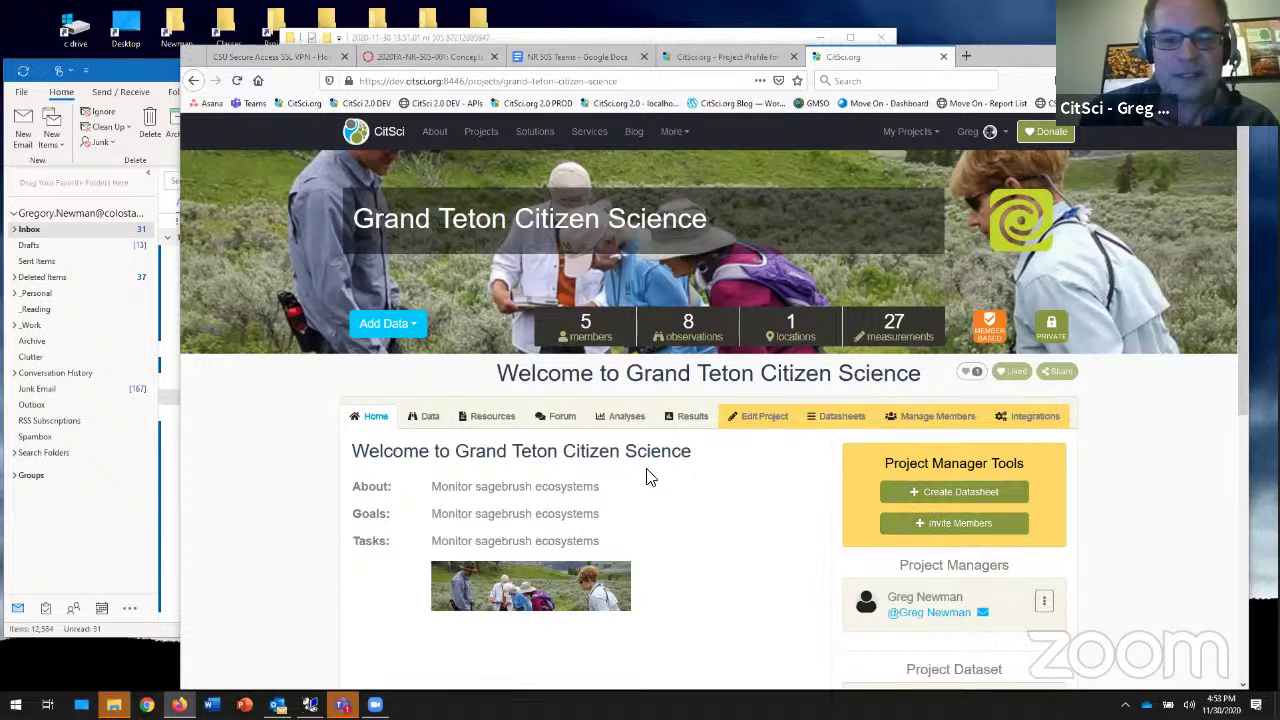
- Try to show the Grand Teton project's data and look over the project page down to its dataset download and mobile app links
left_click(430, 418)
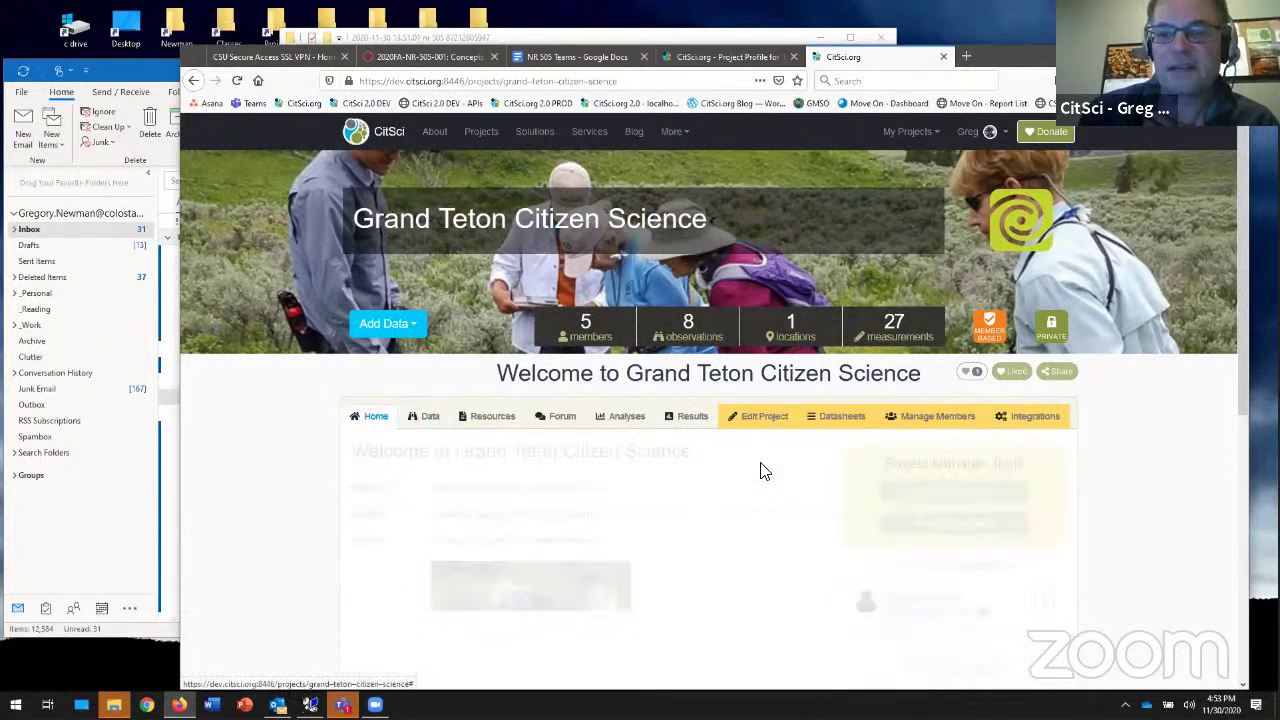
scroll(748, 532, "down", 5)
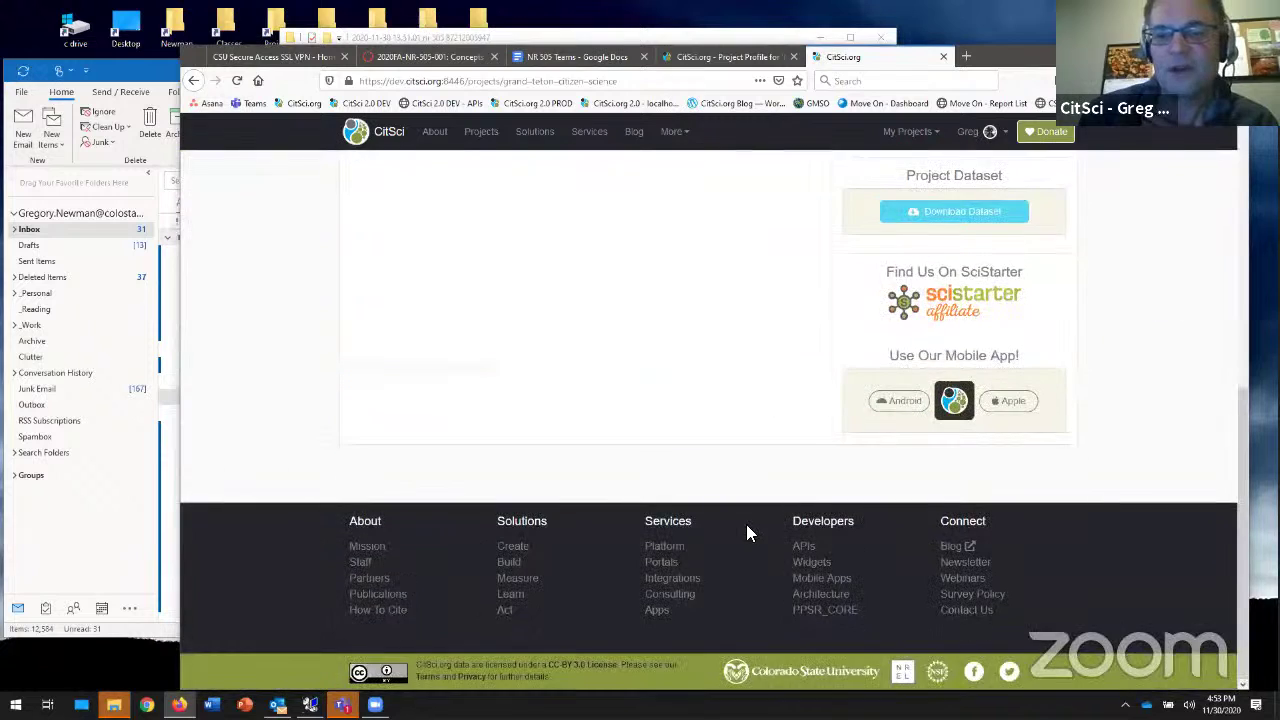
scroll(747, 530, "up", 10)
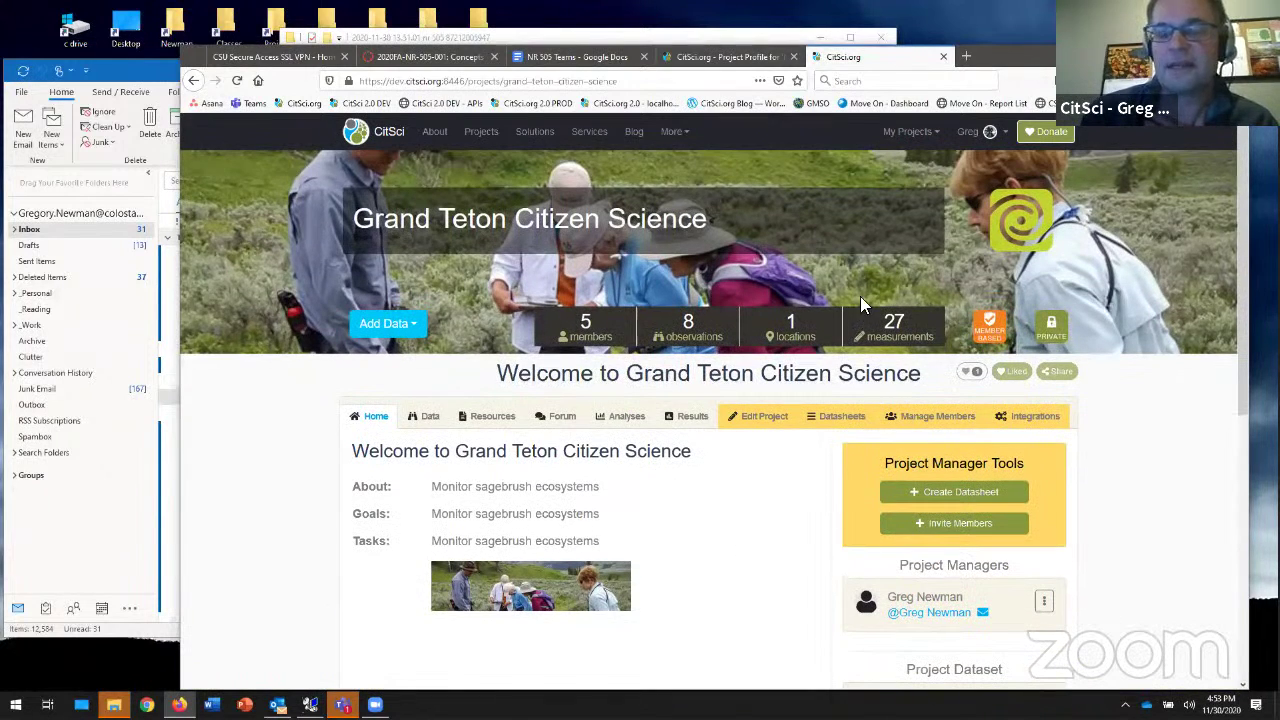
- Check the list of own projects and go to the signed-in account's My Profile page
left_click(990, 136)
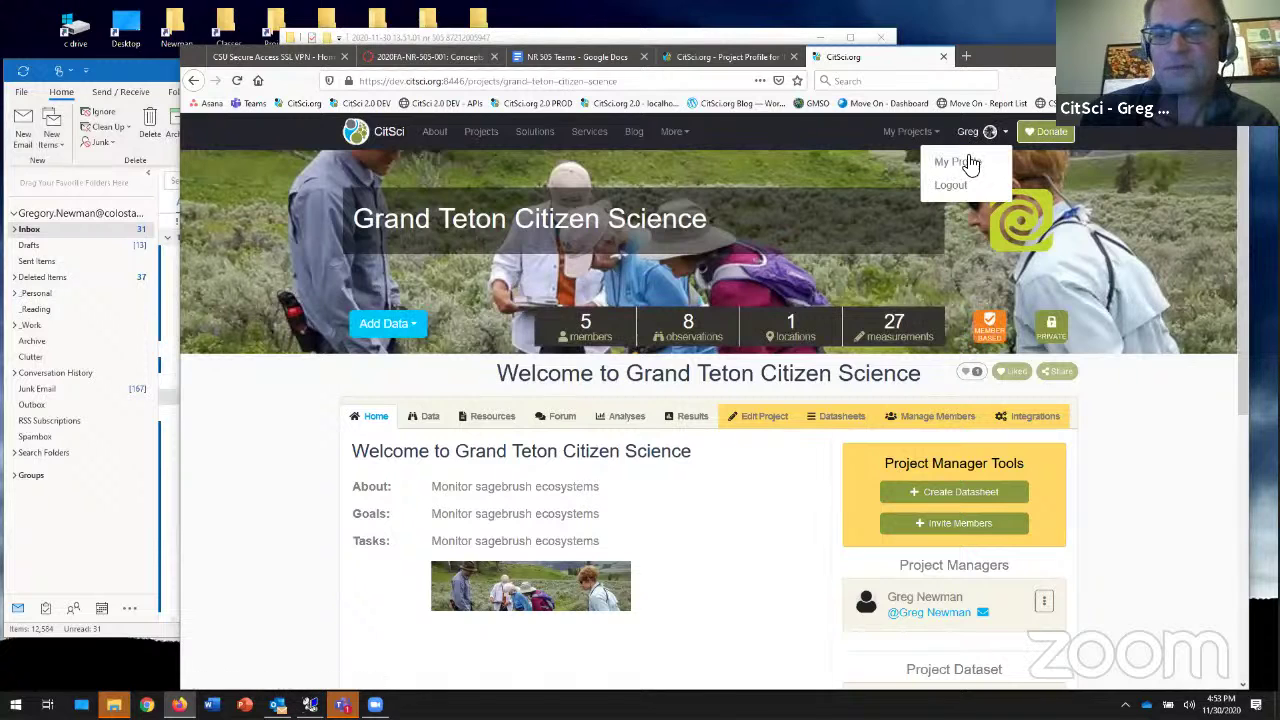
left_click(913, 138)
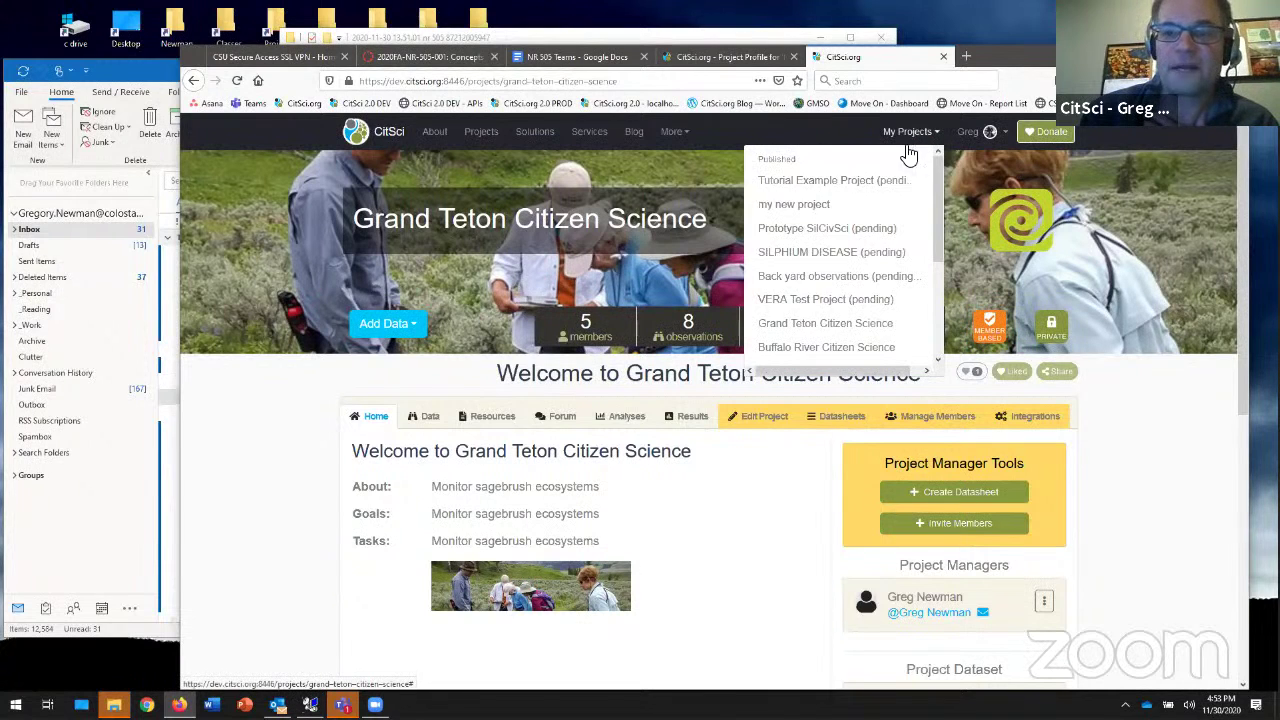
left_click(972, 140)
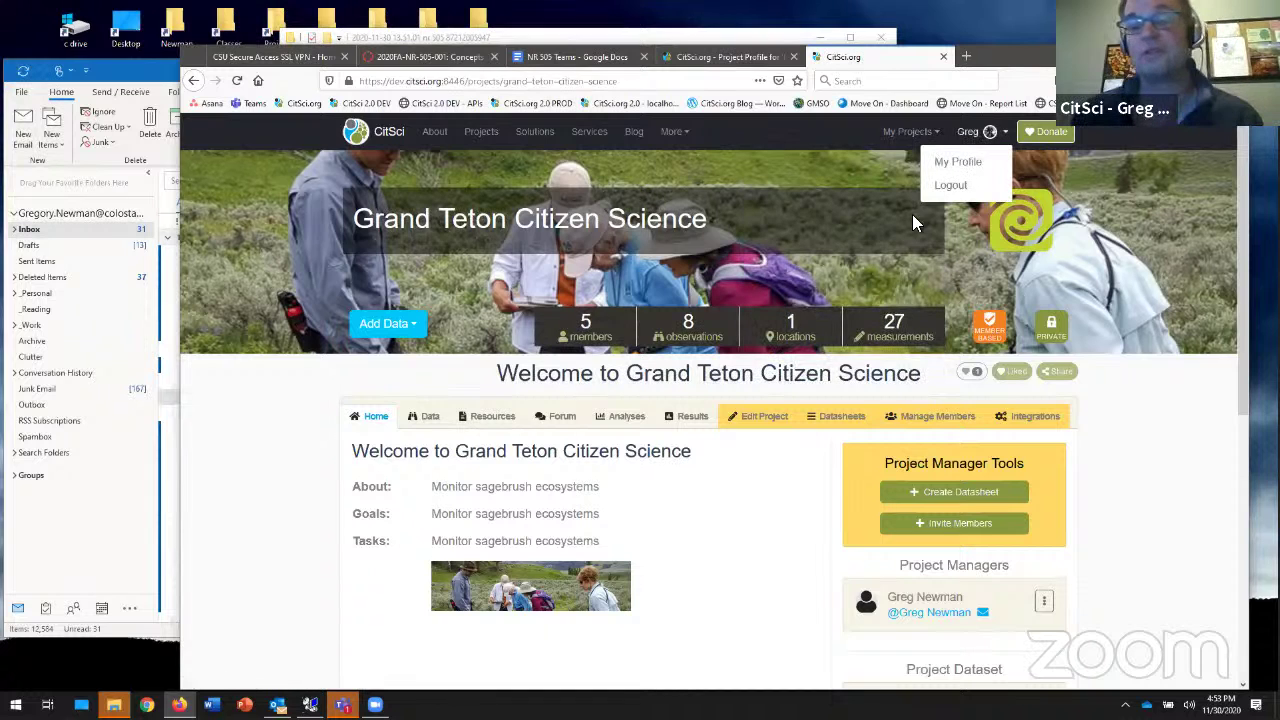
left_click(957, 161)
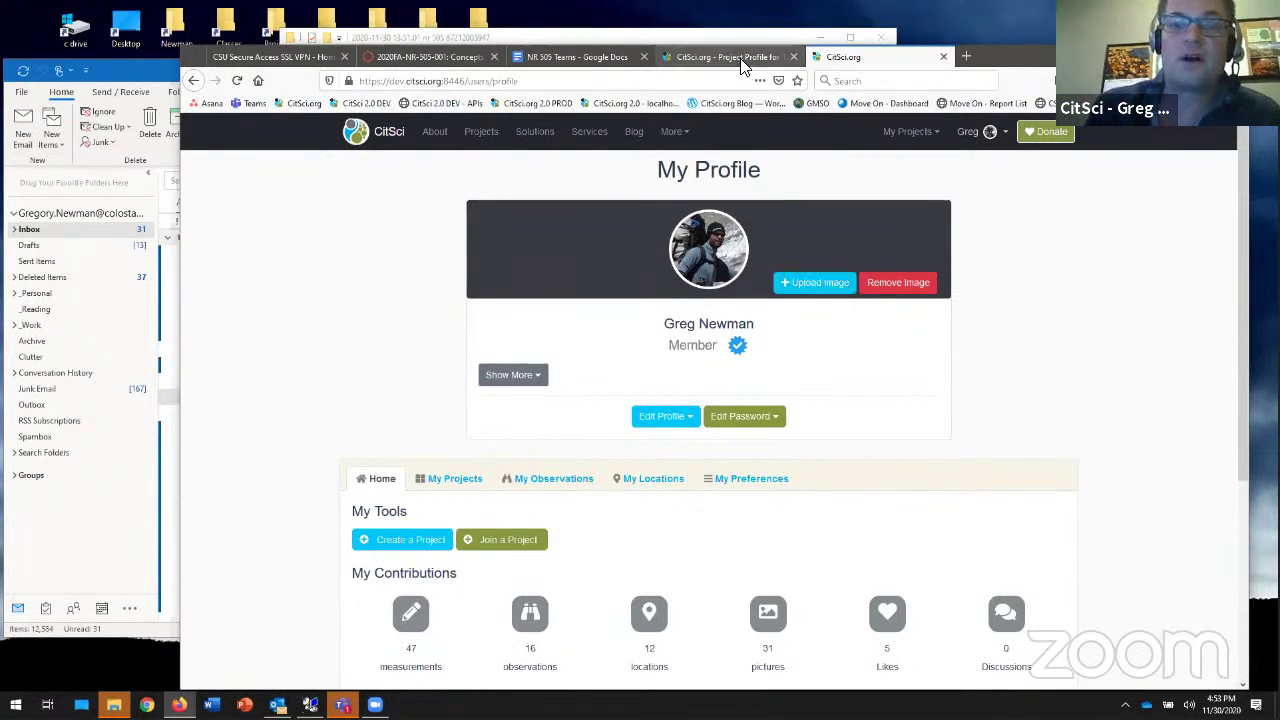
- Return to the current CitSci.org site, search its project list for "mountain goat" and open the Mountain Goat Coat Trackers profile
key("ctrl+shift+Tab")
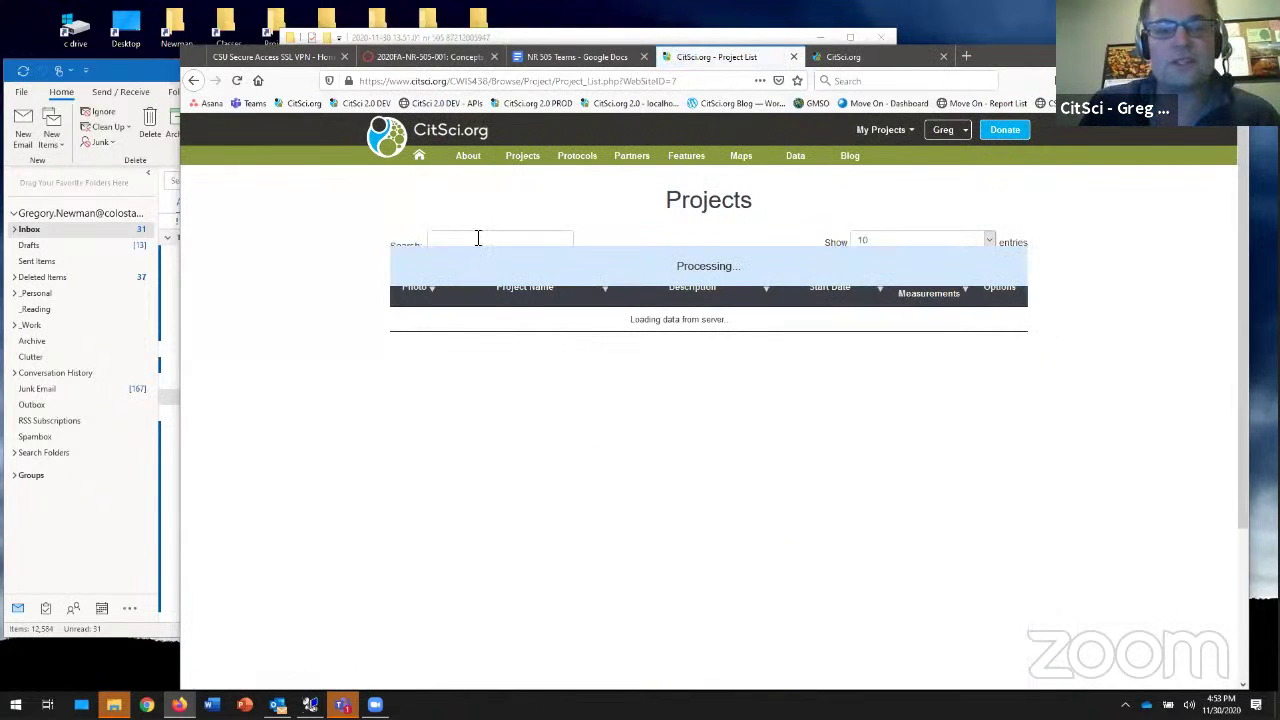
left_click(472, 242)
type("mountain")
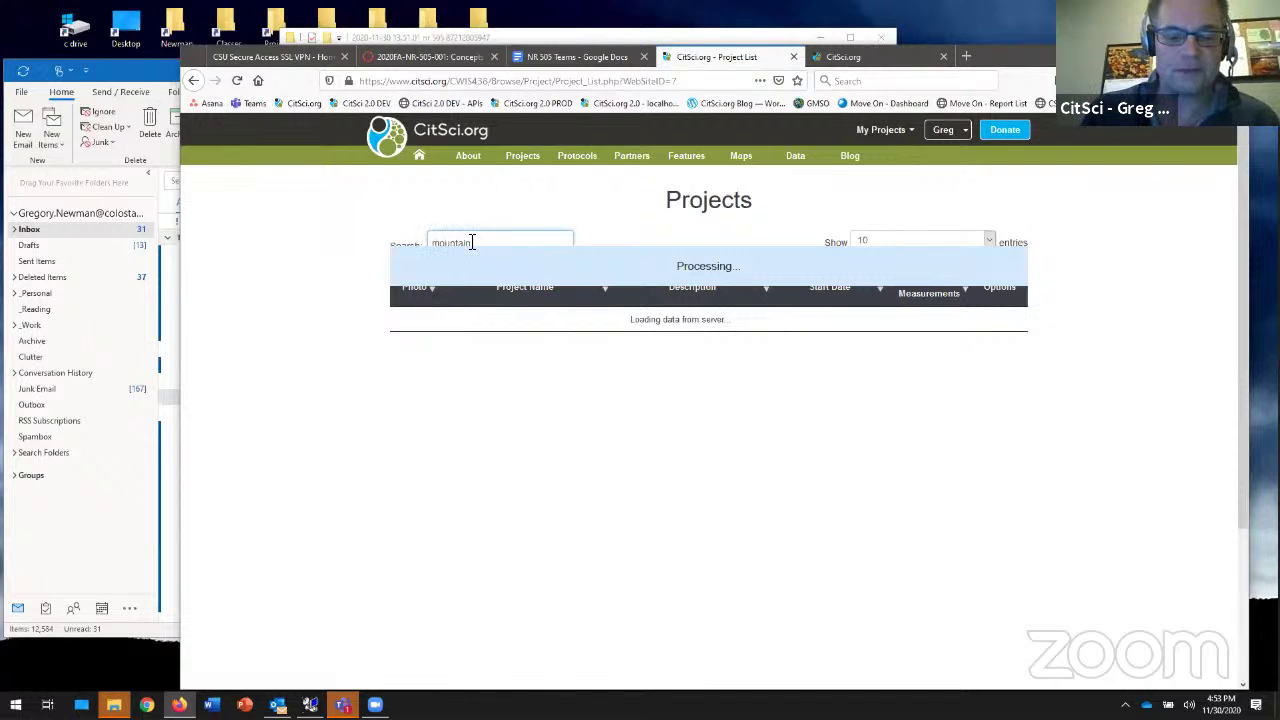
type(" goat")
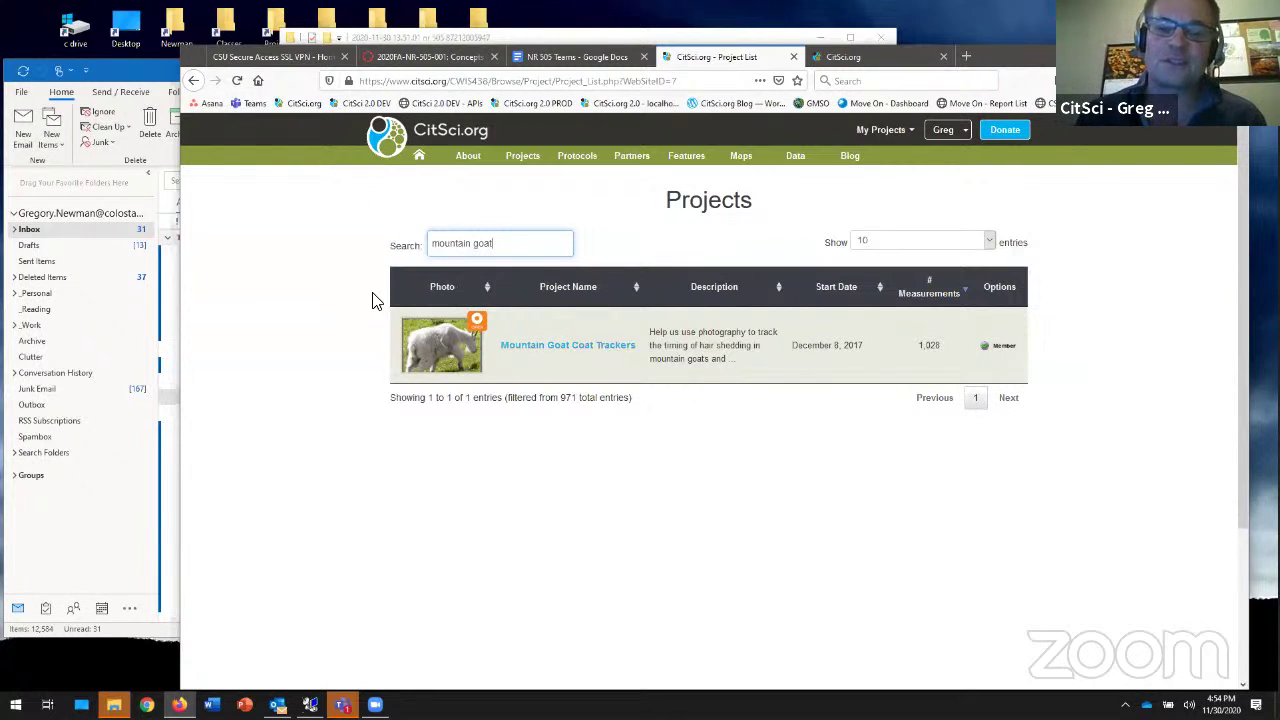
left_click(567, 346)
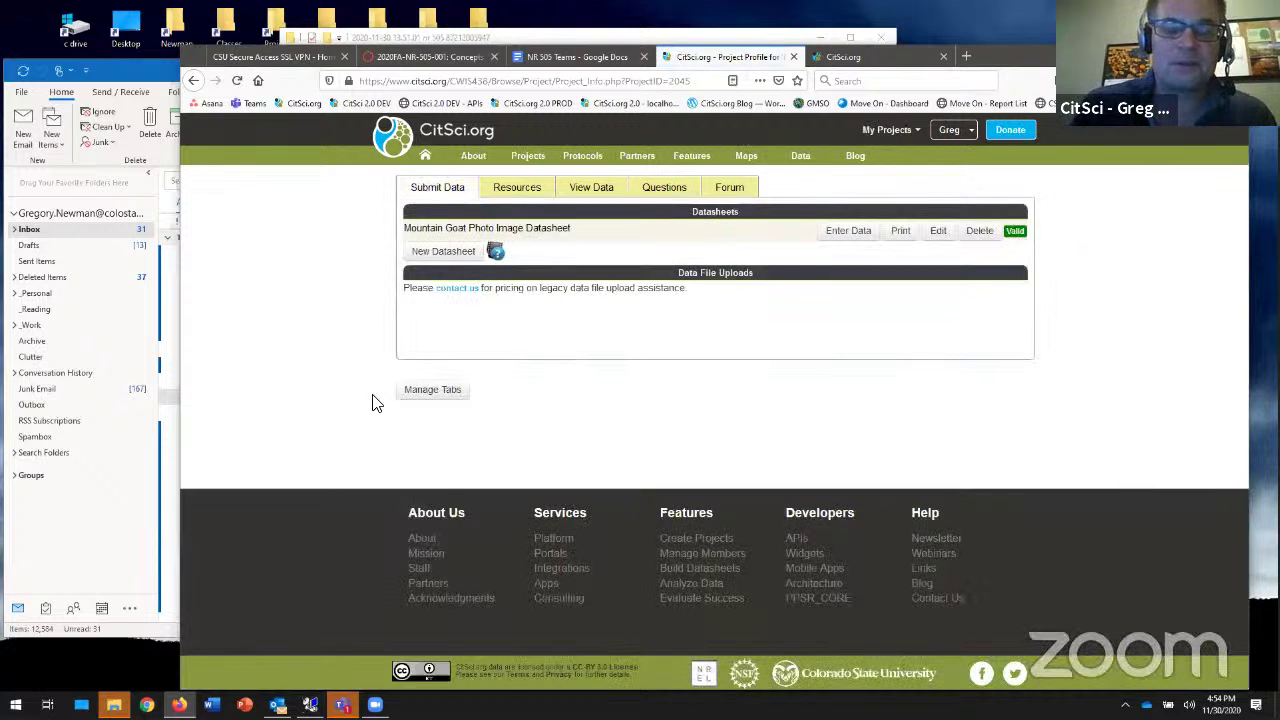
- Show the project's observations, view the Aug 10, 2019 Mt Evans record and open its first goat photo
scroll(325, 413, "down", 3)
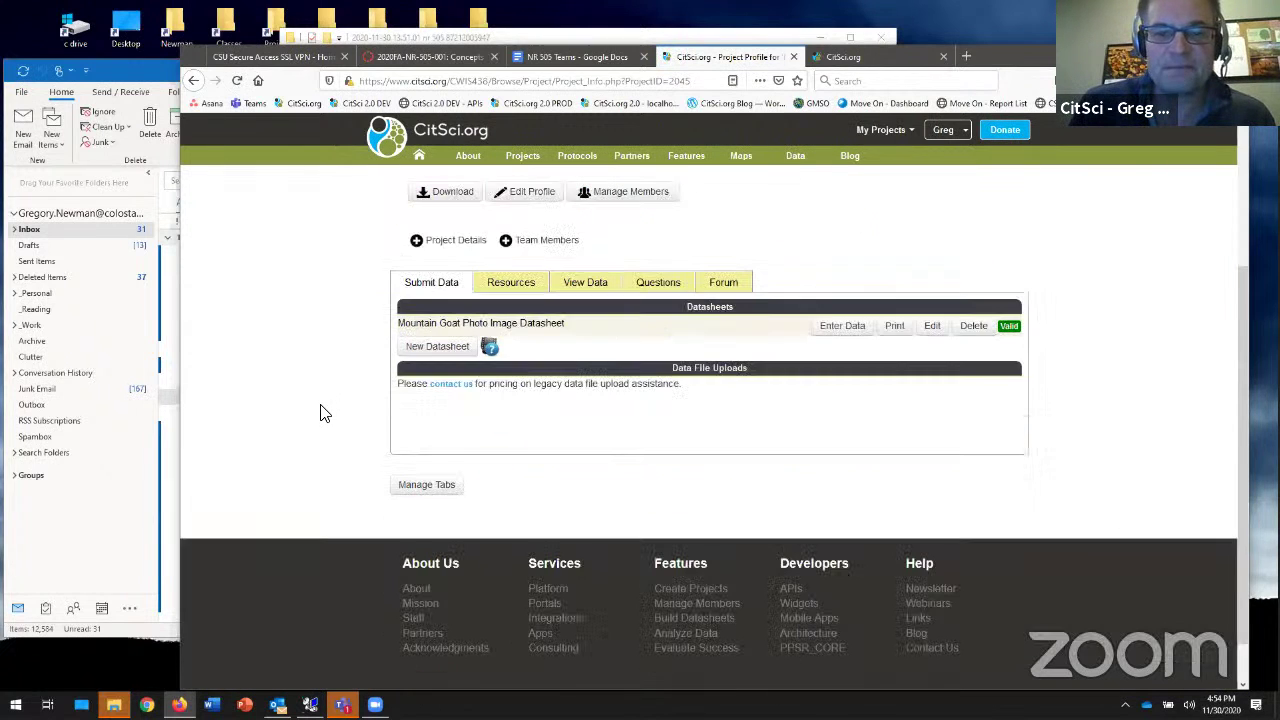
left_click(590, 282)
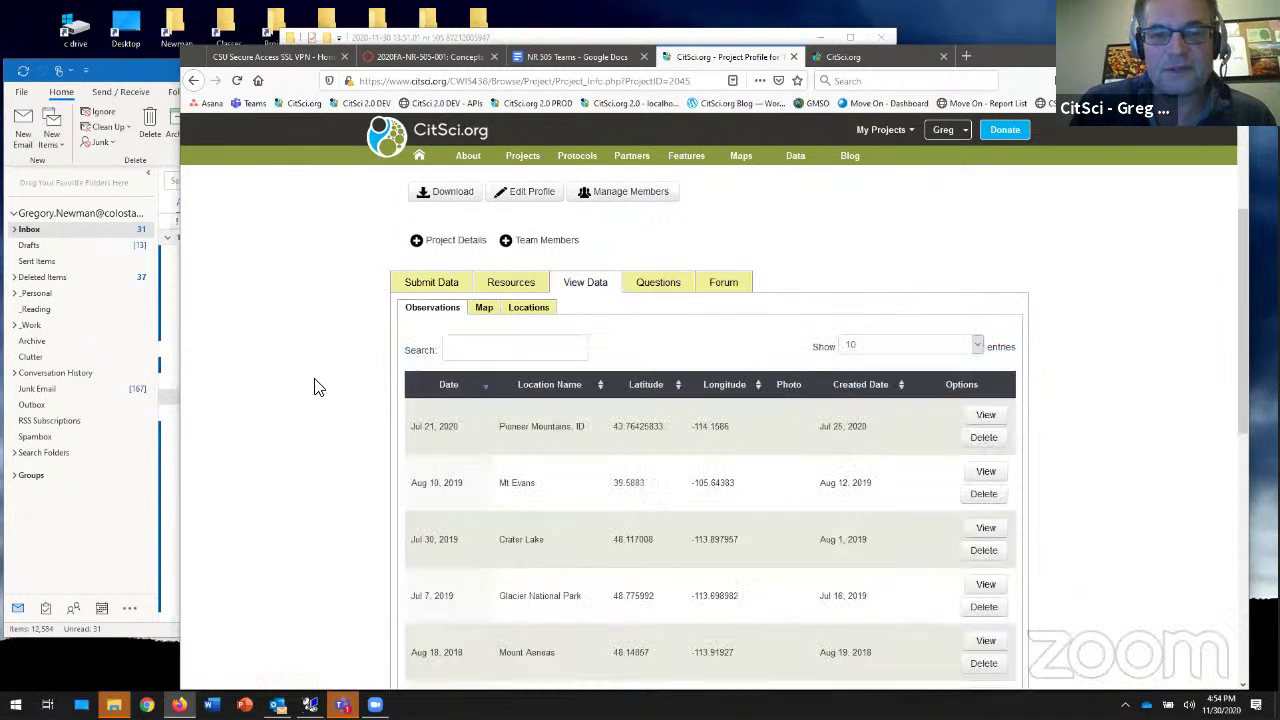
scroll(880, 365, "down", 2)
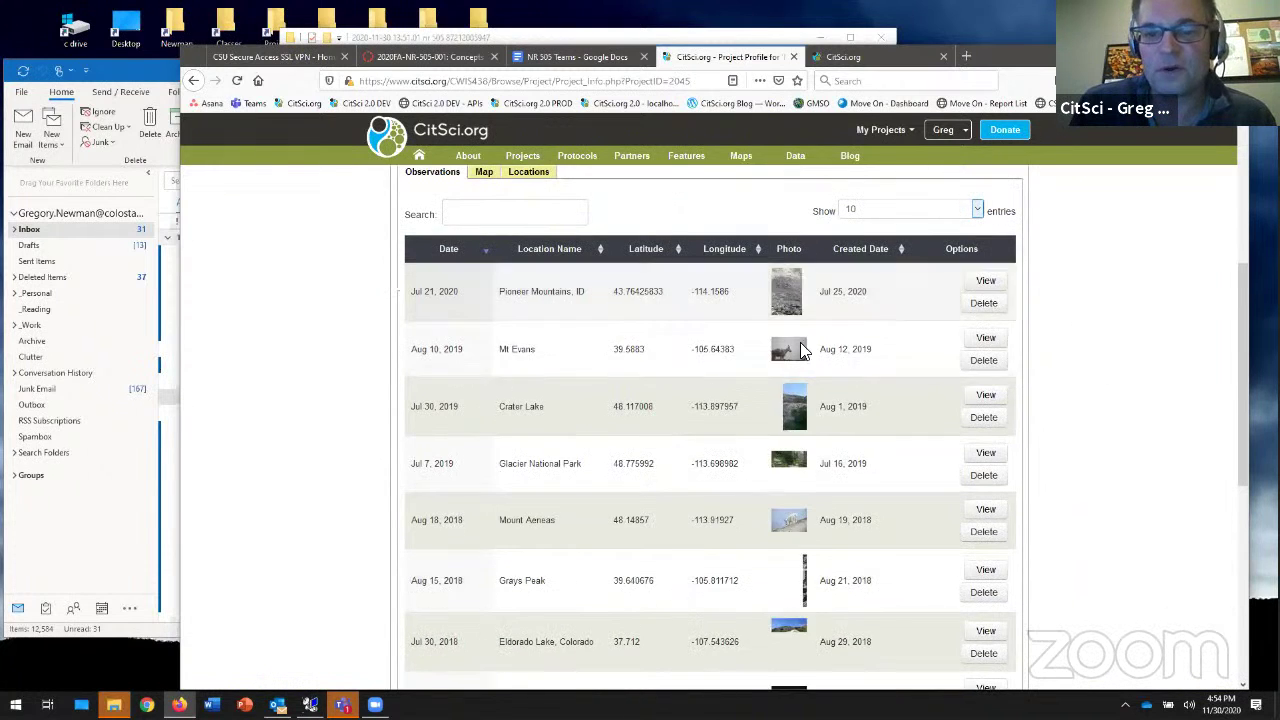
left_click(985, 340)
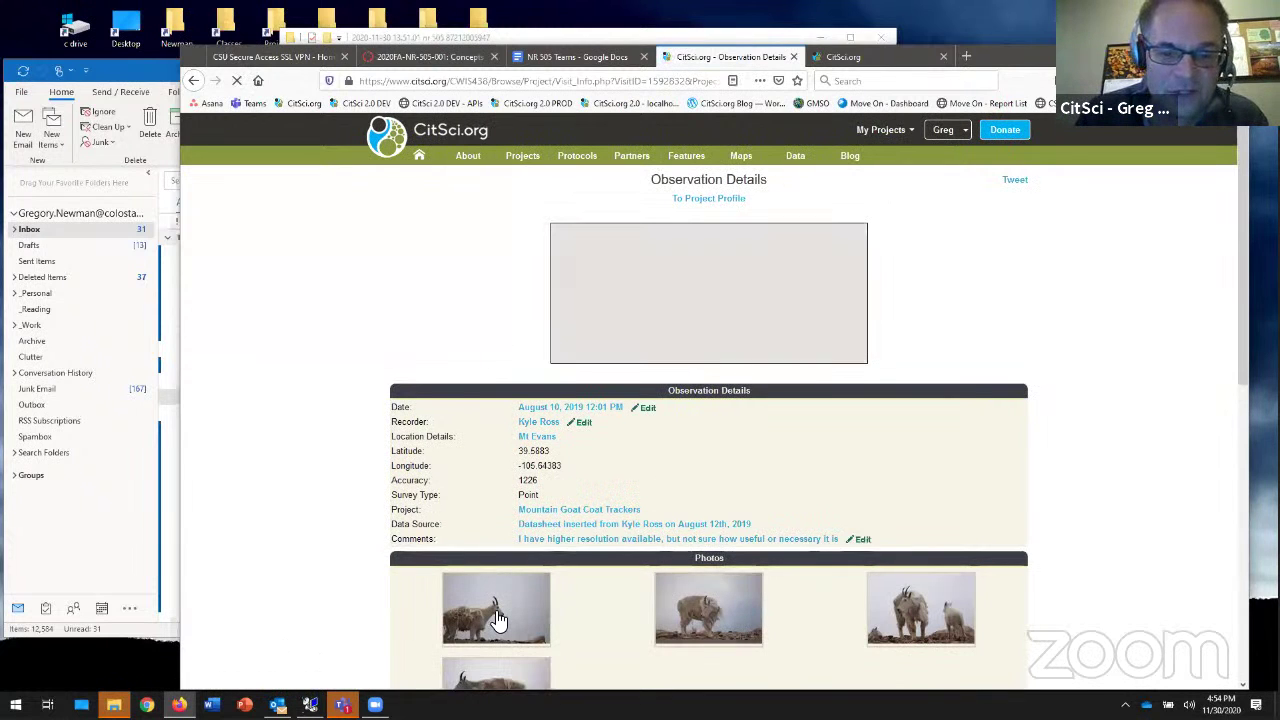
left_click(494, 614)
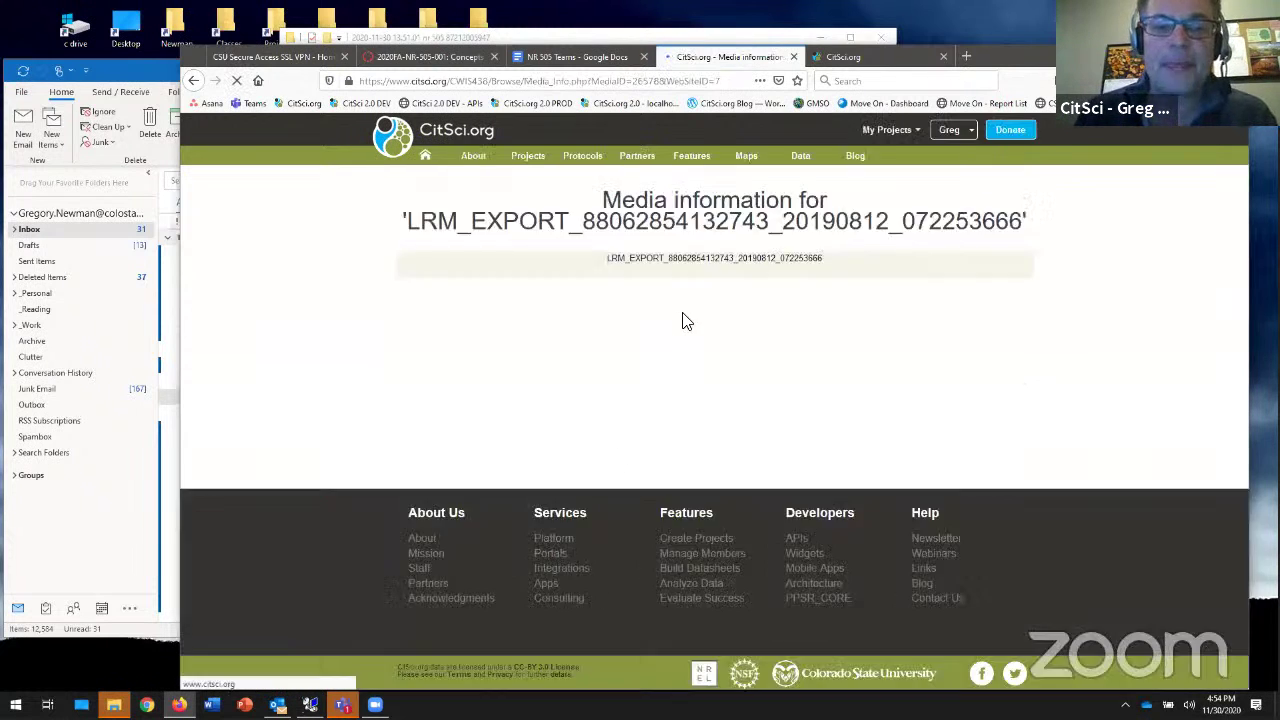